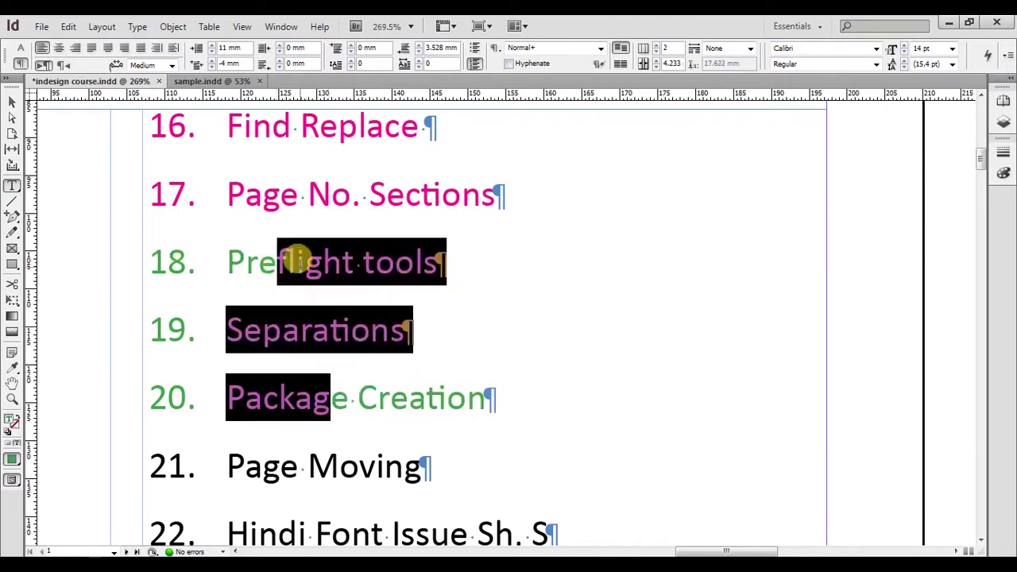
click(296, 260)
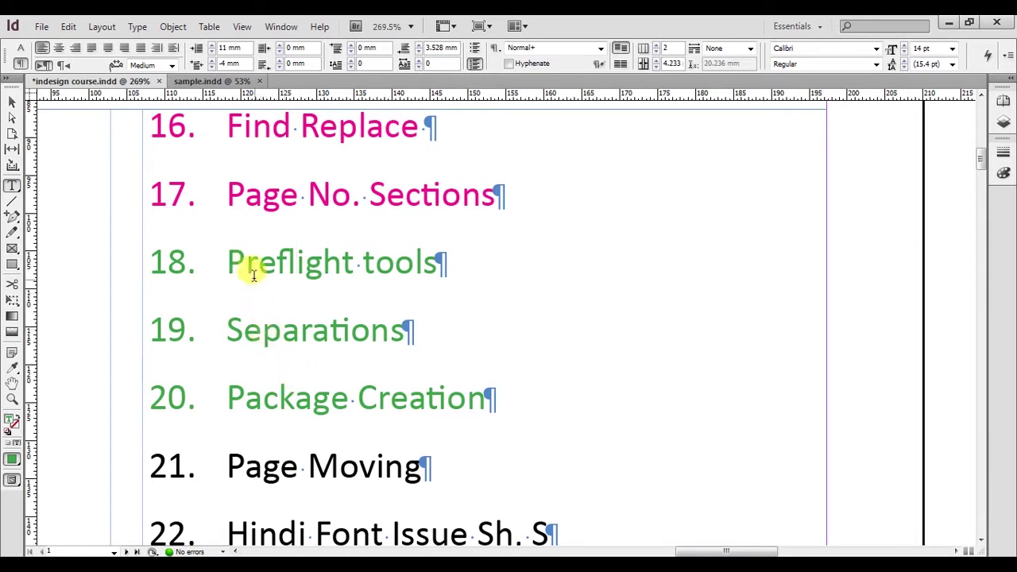
drag(257, 391, 394, 388)
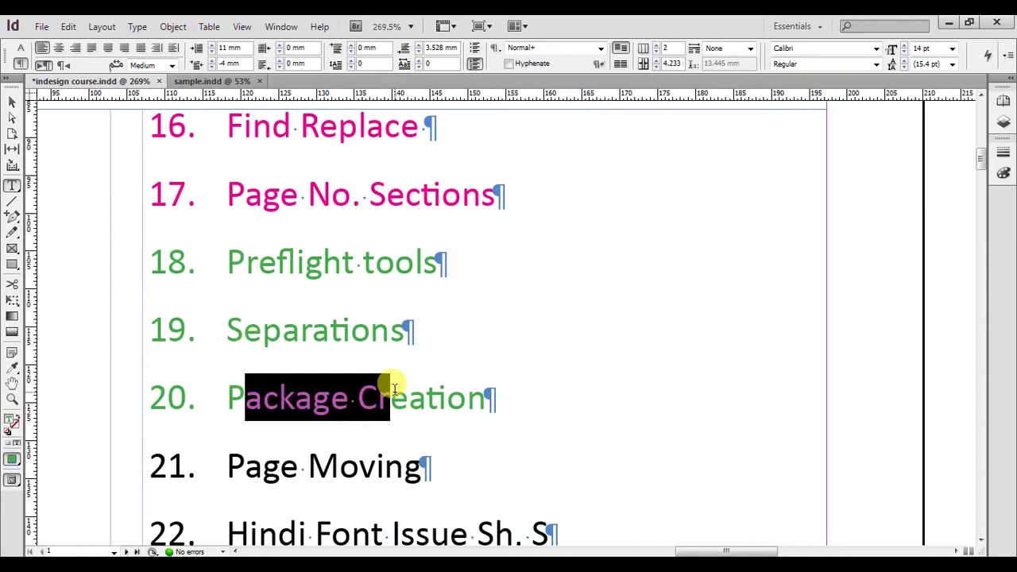
drag(342, 328, 302, 296)
drag(229, 261, 438, 261)
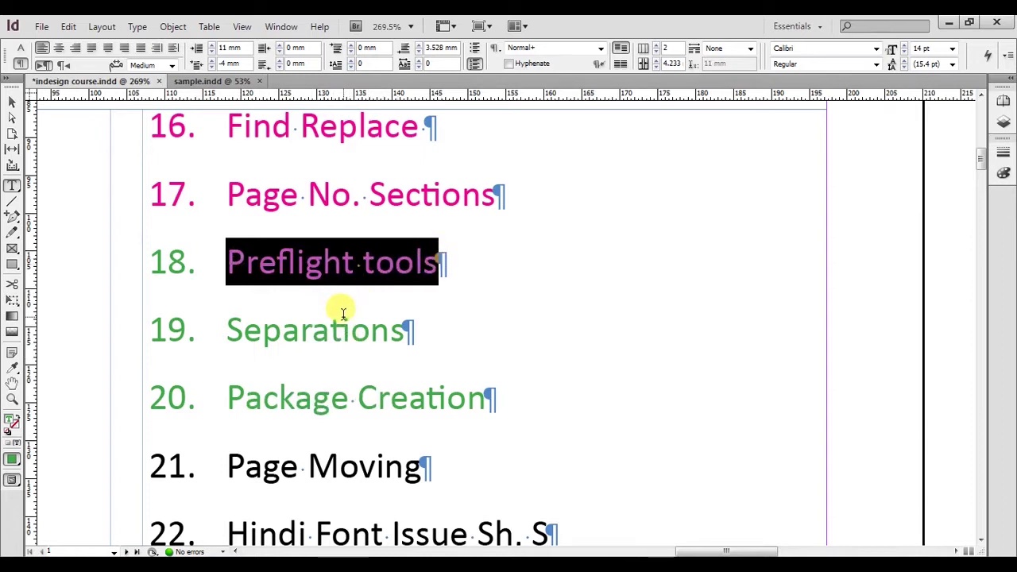
click(283, 264)
drag(248, 274, 379, 386)
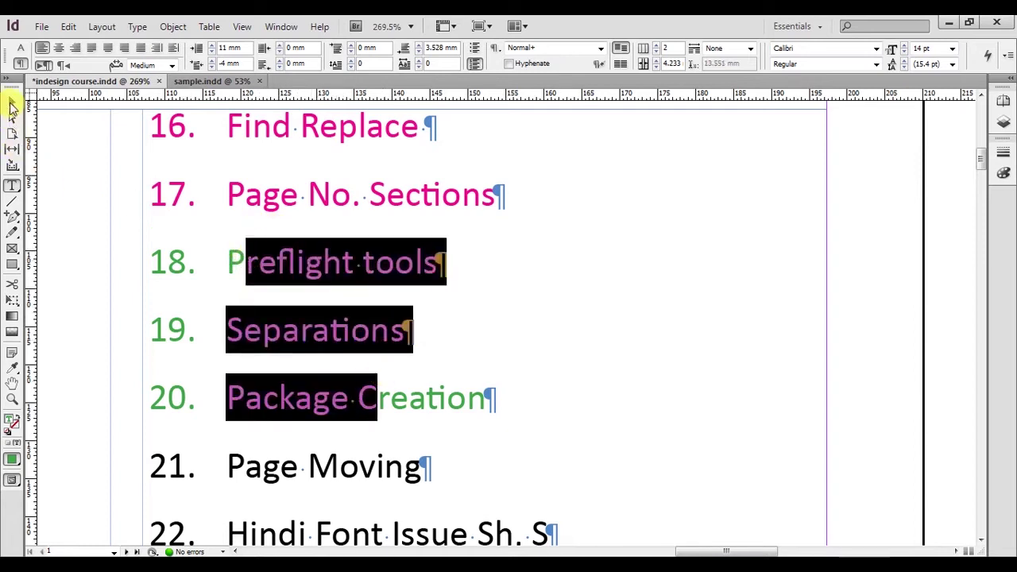
Step: Switch to the sample.indd document and look through its page spreads
click(12, 106)
click(207, 81)
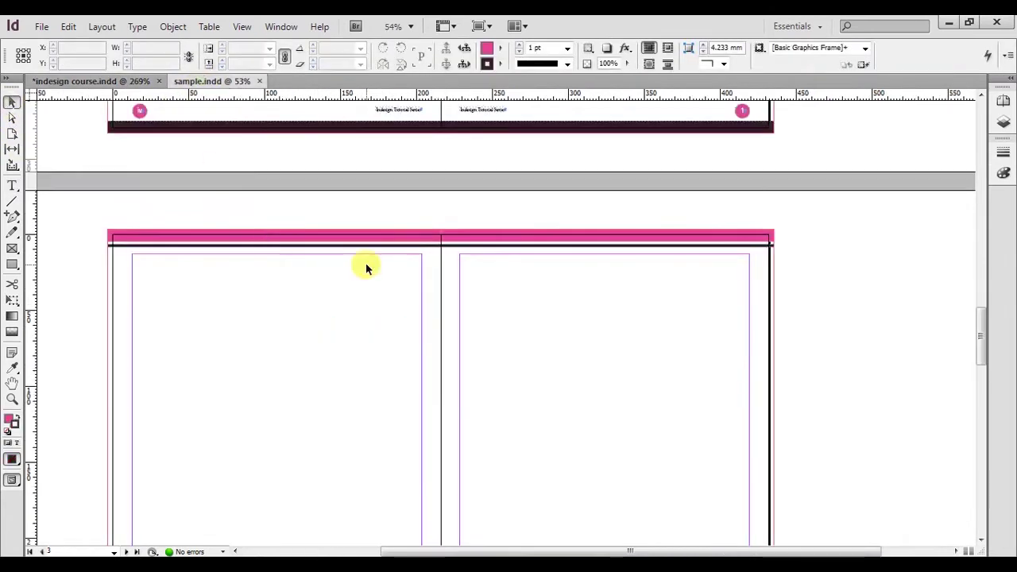
scroll(366, 265, down, 3)
drag(366, 266, 453, 271)
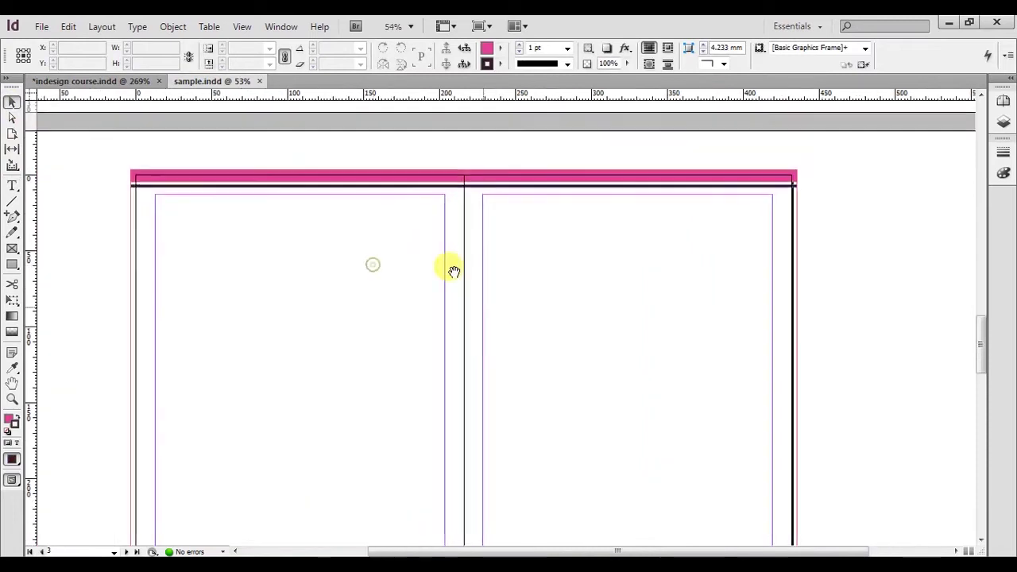
scroll(431, 334, up, 5)
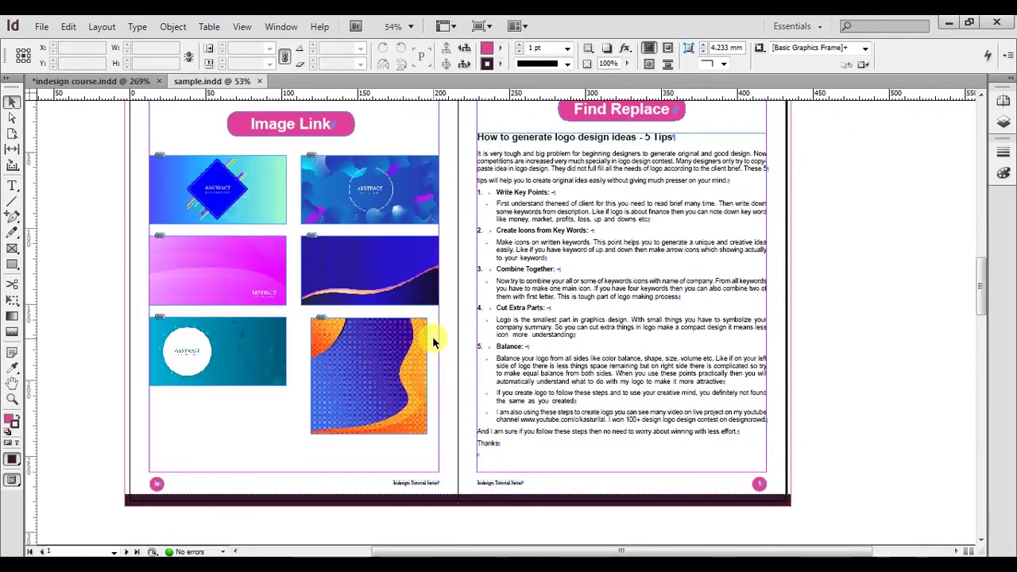
scroll(432, 340, up, 10)
scroll(432, 340, up, 4)
scroll(432, 340, down, 13)
scroll(432, 340, down, 3)
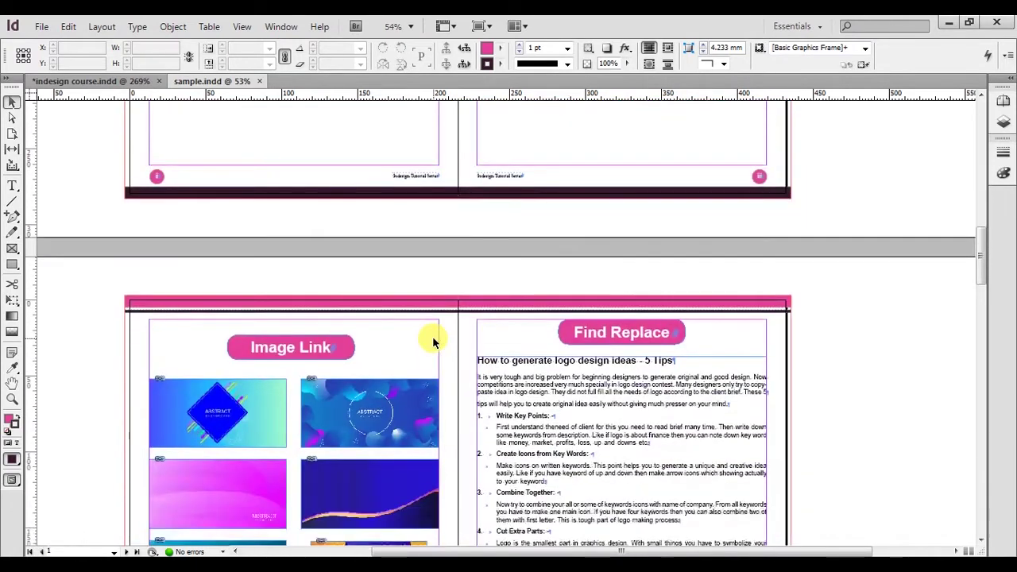
click(82, 82)
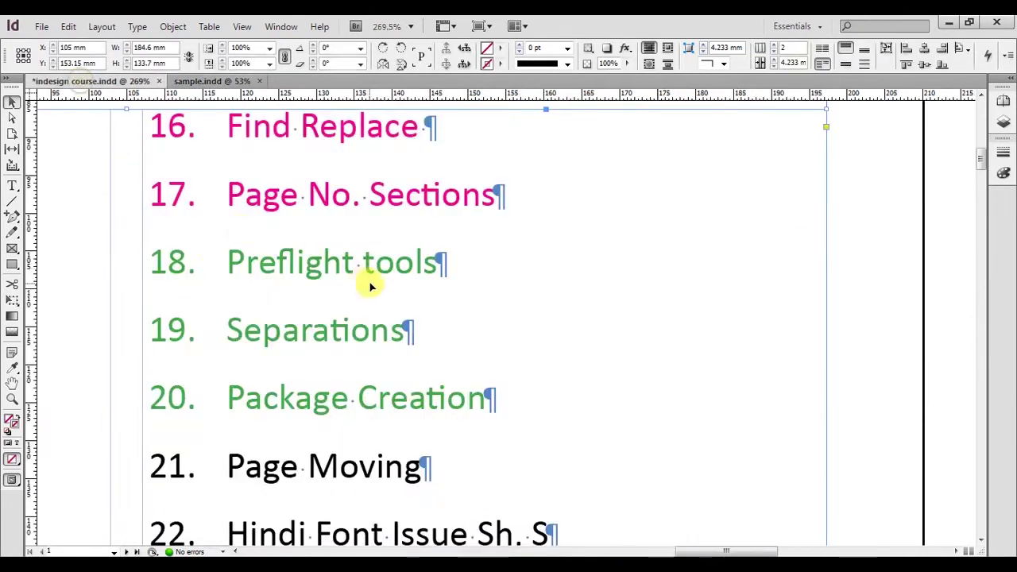
click(201, 80)
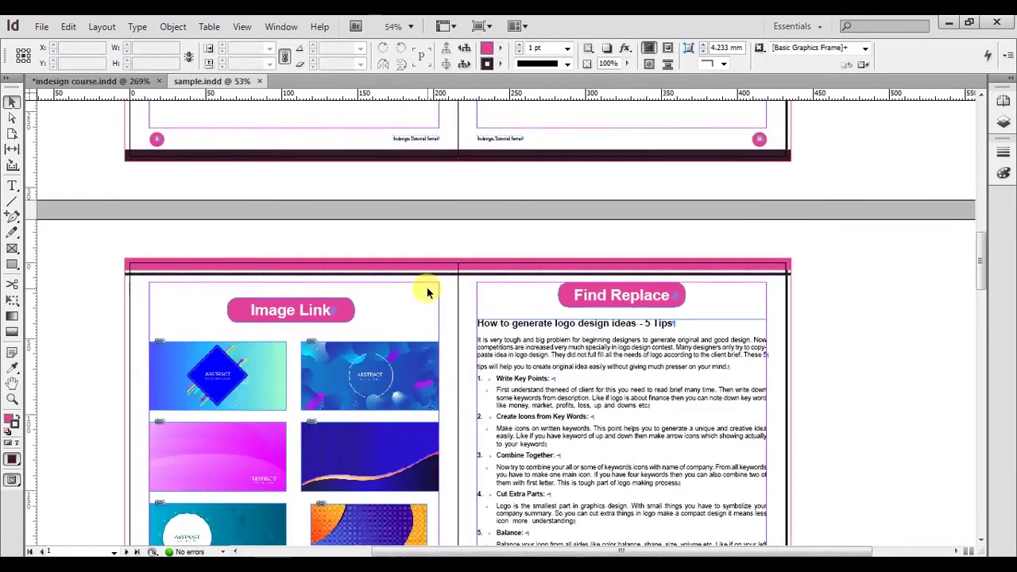
scroll(426, 289, down, 5)
scroll(426, 288, up, 3)
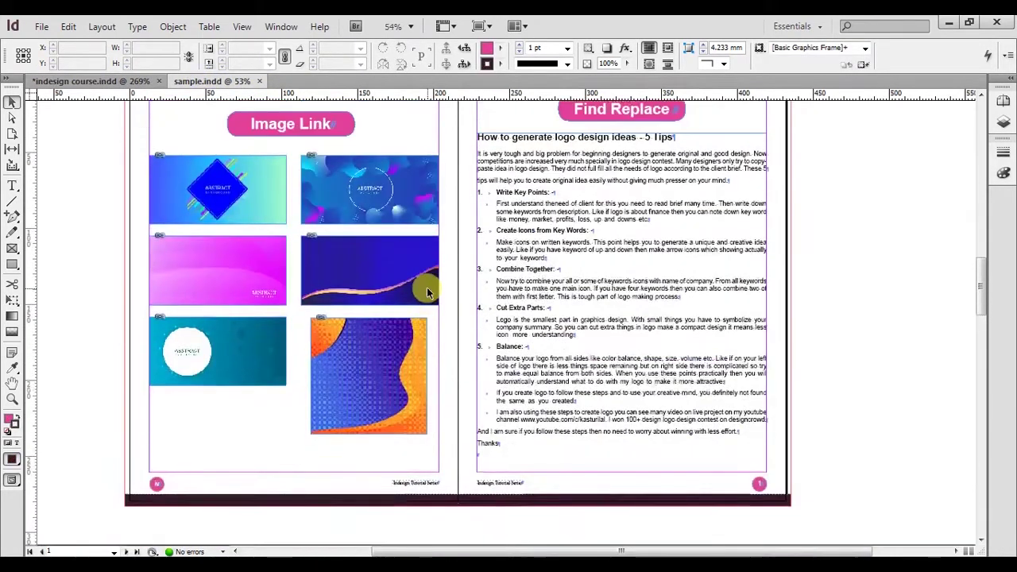
click(553, 308)
scroll(554, 310, down, 2)
scroll(554, 309, down, 6)
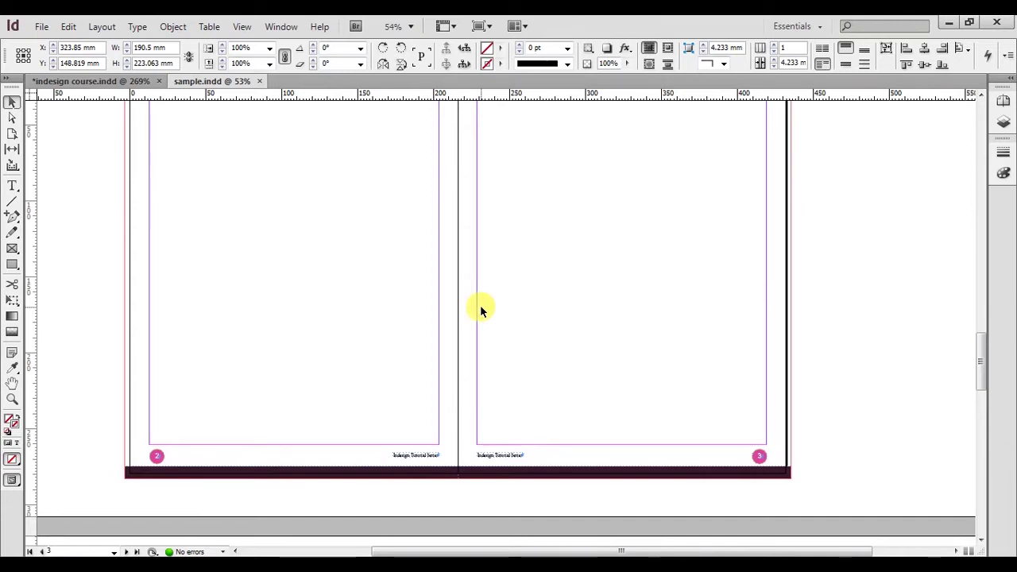
scroll(397, 331, down, 8)
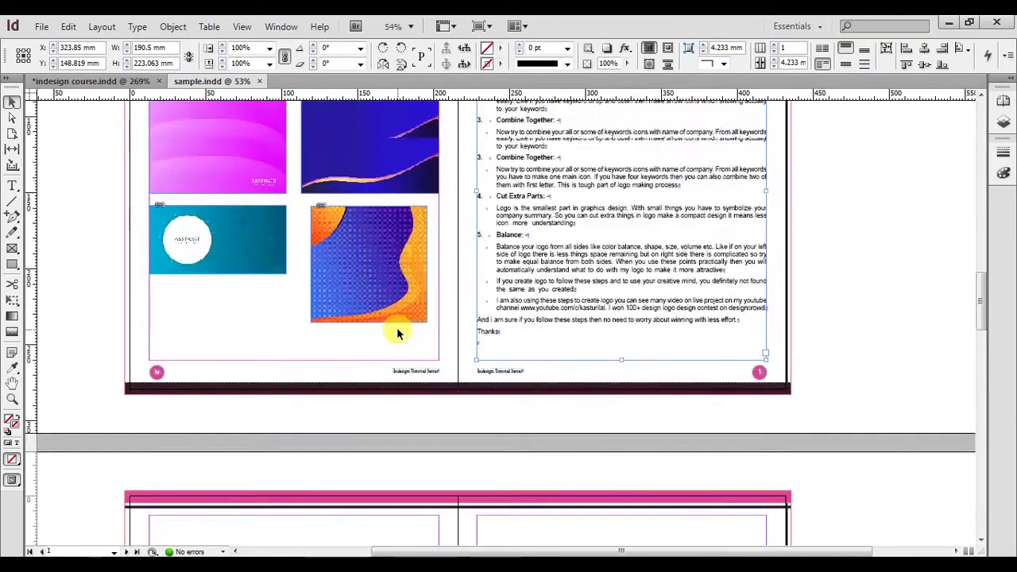
scroll(396, 333, up, 2)
Step: Zoom in on the spread with the Image Link and Find Replace pages to inspect its images and text
key(z)
drag(123, 172, 808, 447)
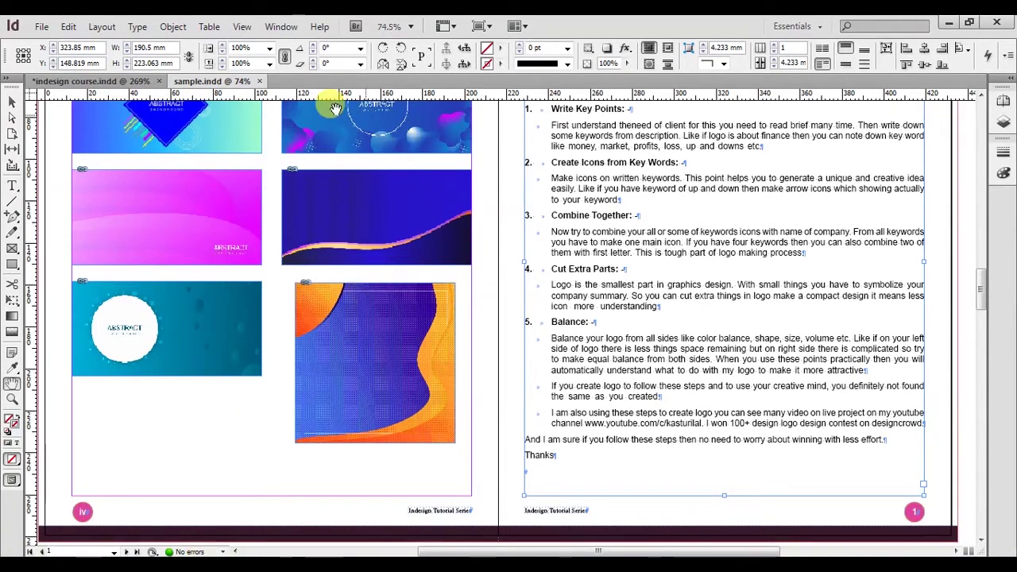
click(12, 102)
click(427, 211)
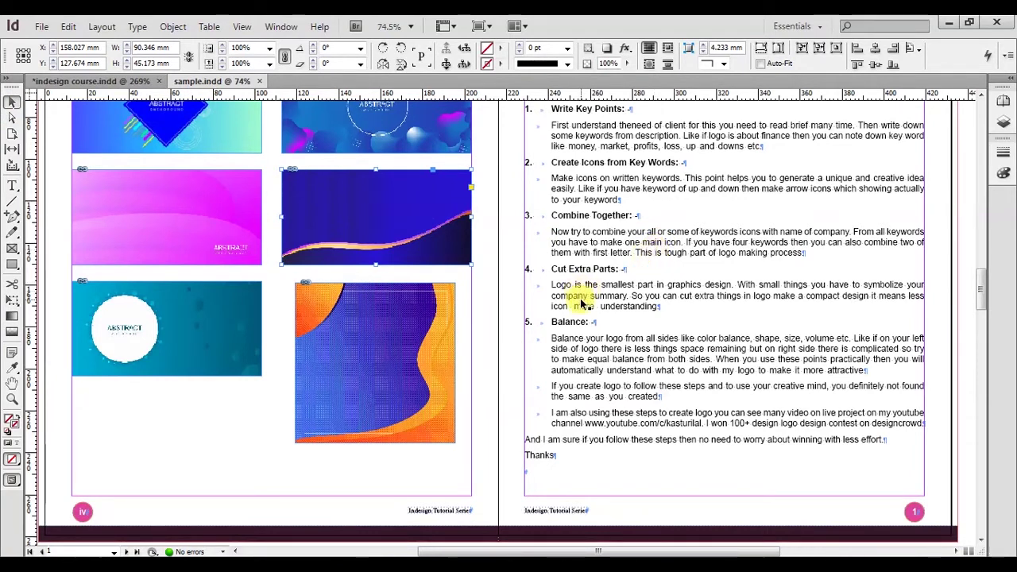
click(486, 350)
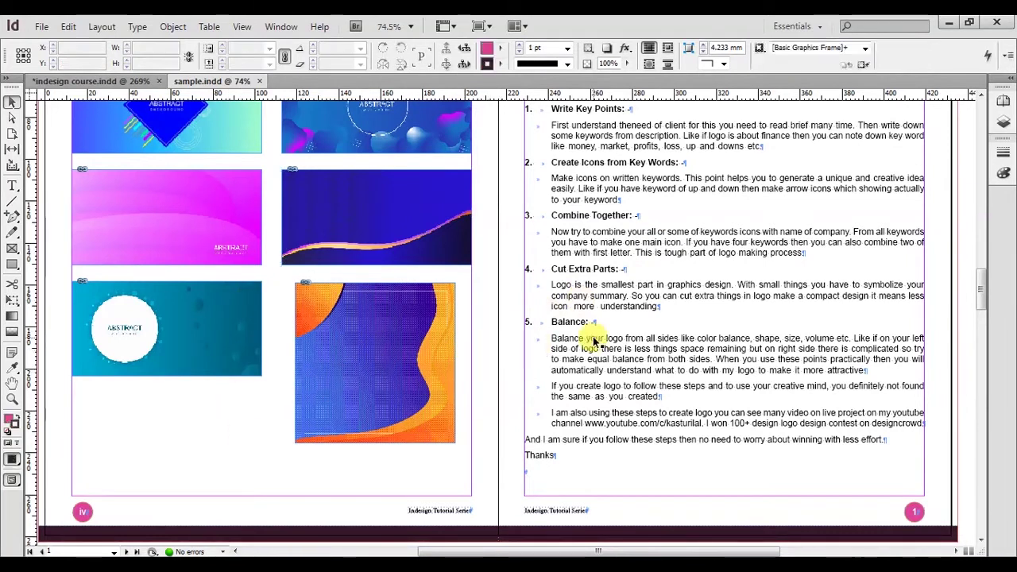
Step: Open the Preflight panel and create a new preflight profile named Test
double_click(191, 552)
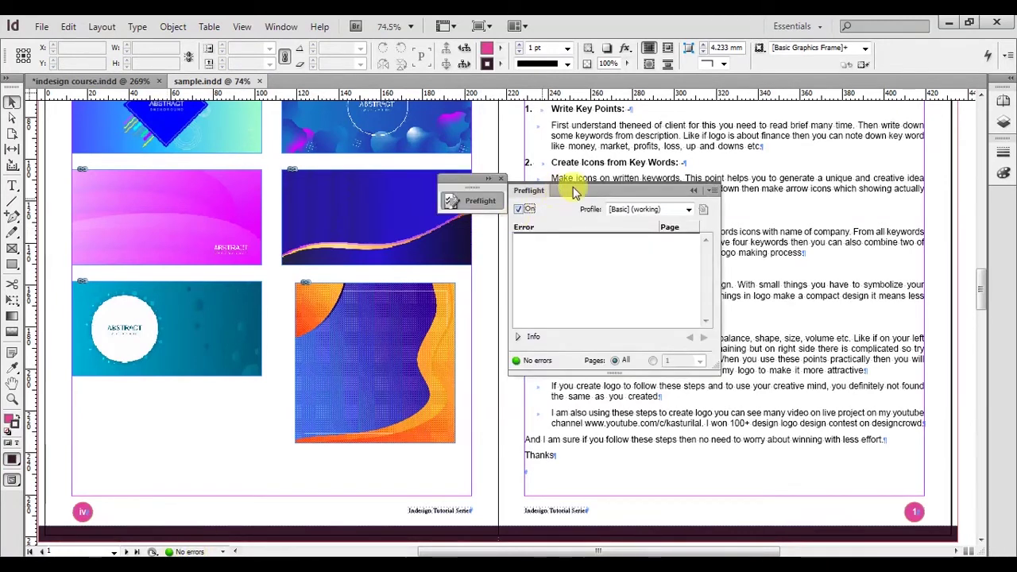
mouse_move(575, 193)
mouse_down()
mouse_move(644, 155)
mouse_move(594, 199)
mouse_up()
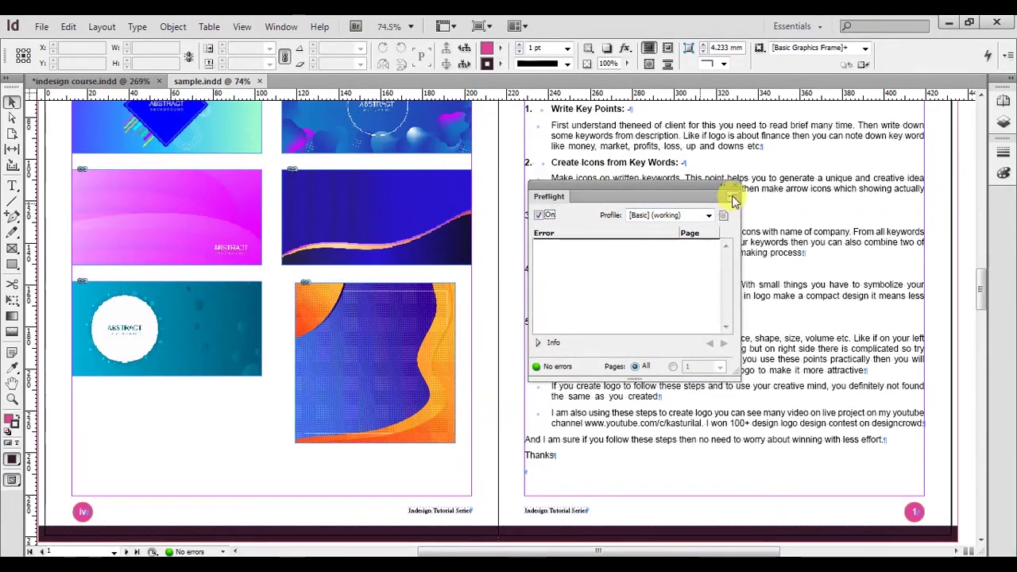
click(733, 197)
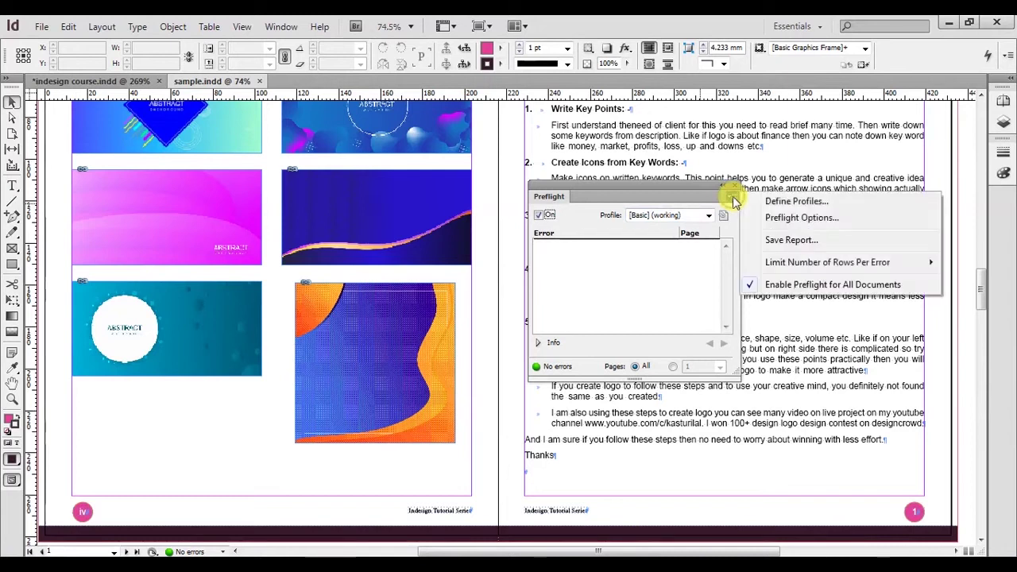
click(791, 203)
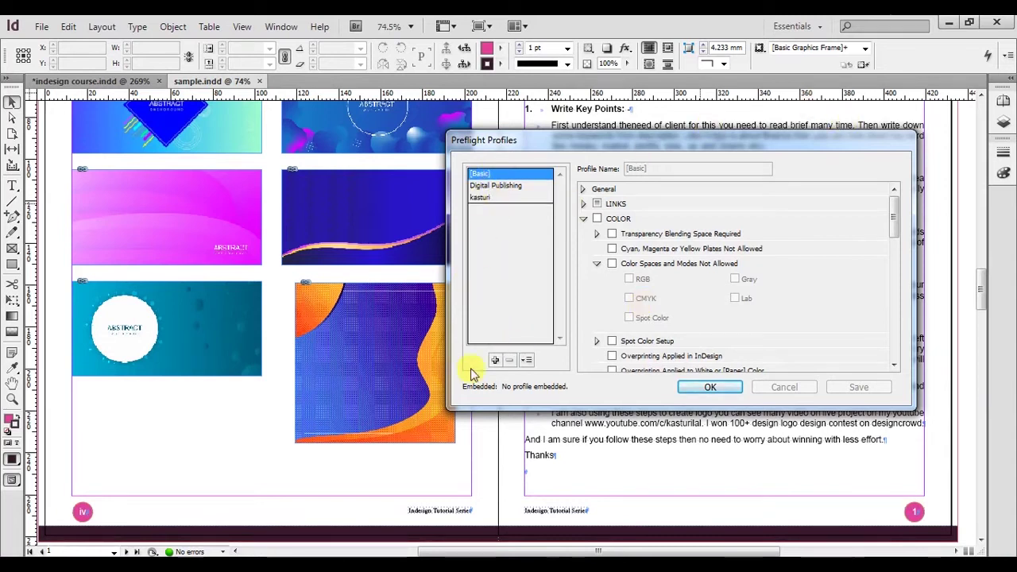
click(495, 362)
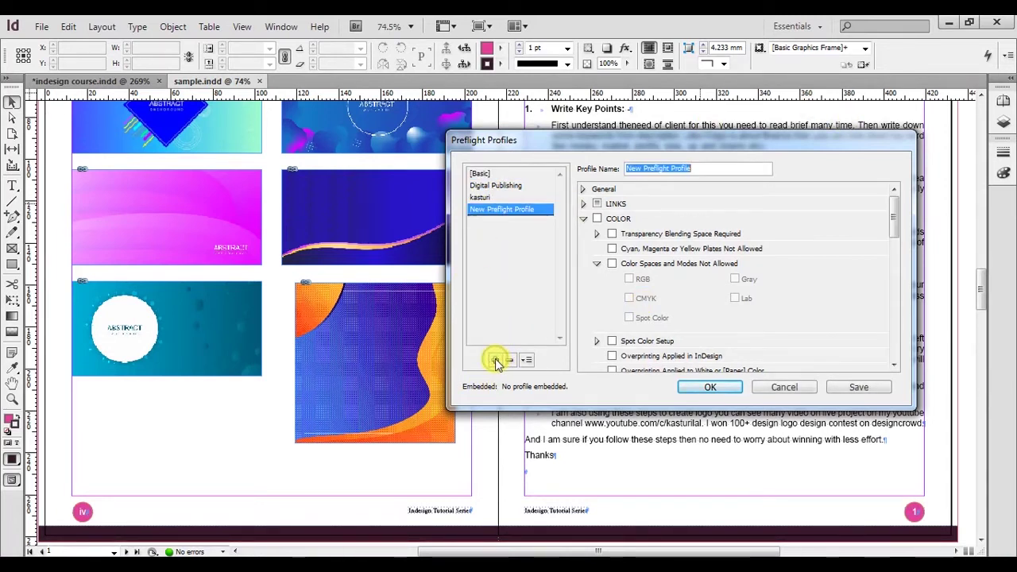
click(705, 169)
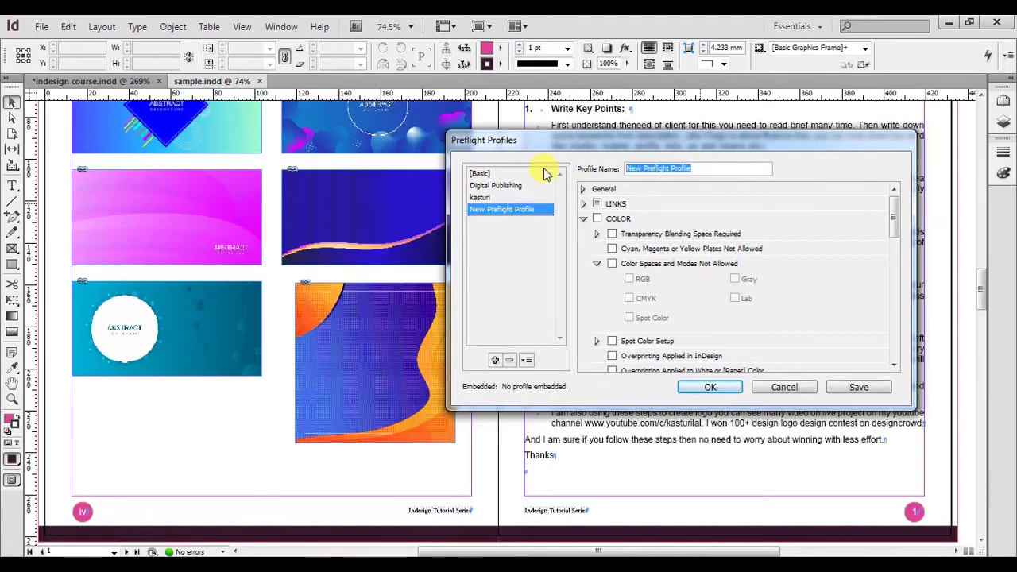
text(Test)
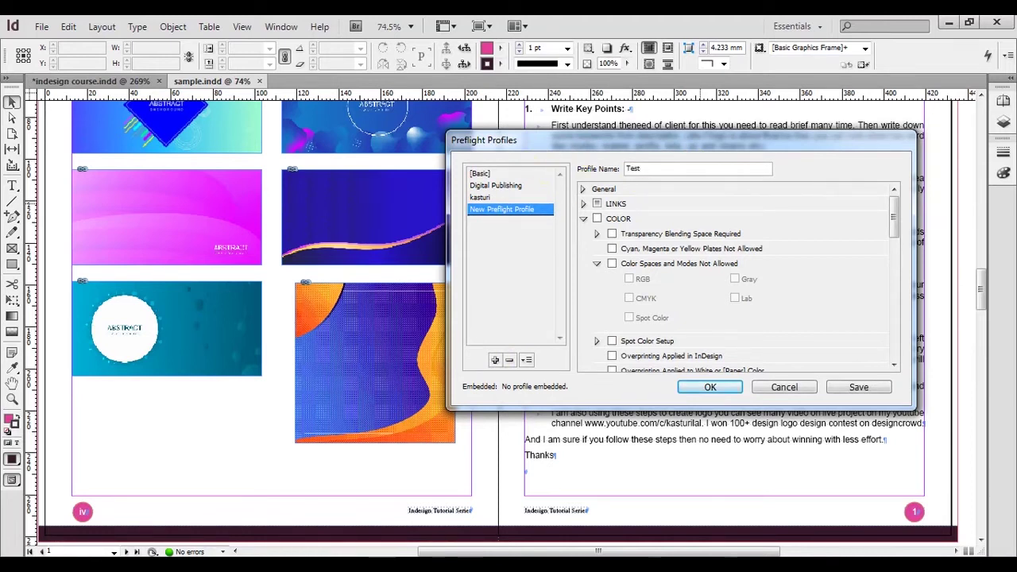
click(710, 386)
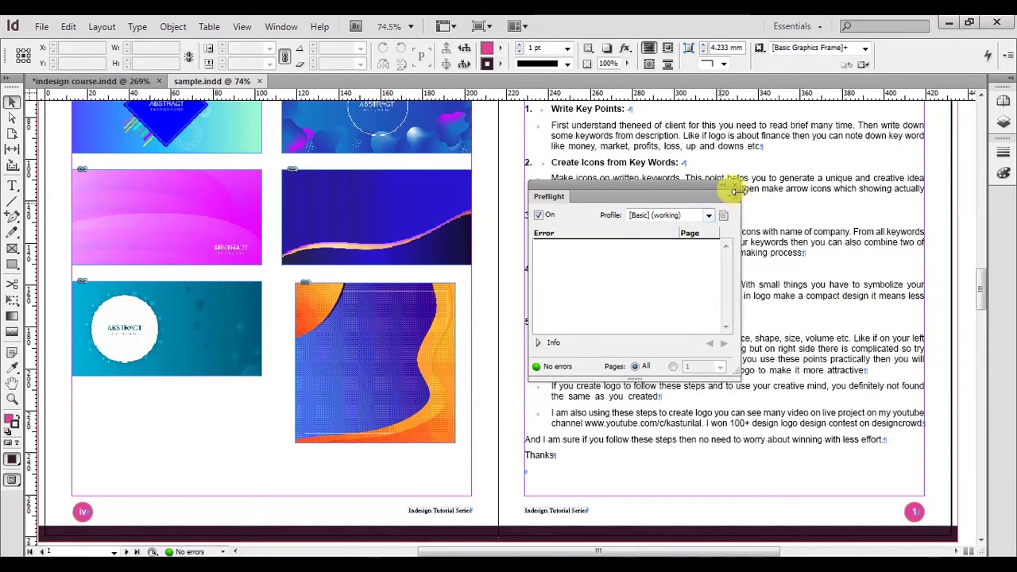
Step: Reopen the preflight profile definitions and select the Test profile, keeping the dialog clear of the Preflight panel
click(733, 195)
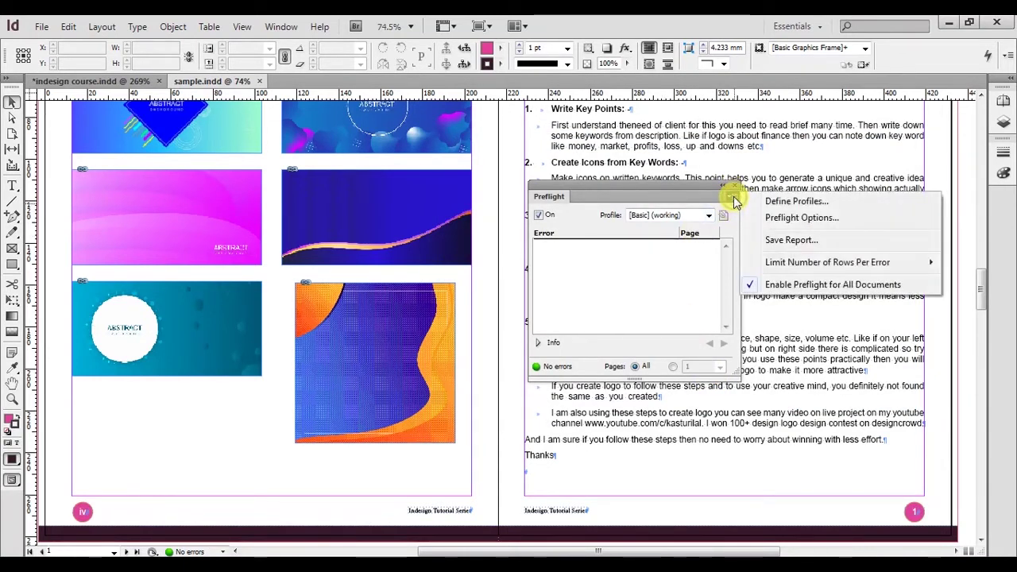
click(791, 201)
click(481, 209)
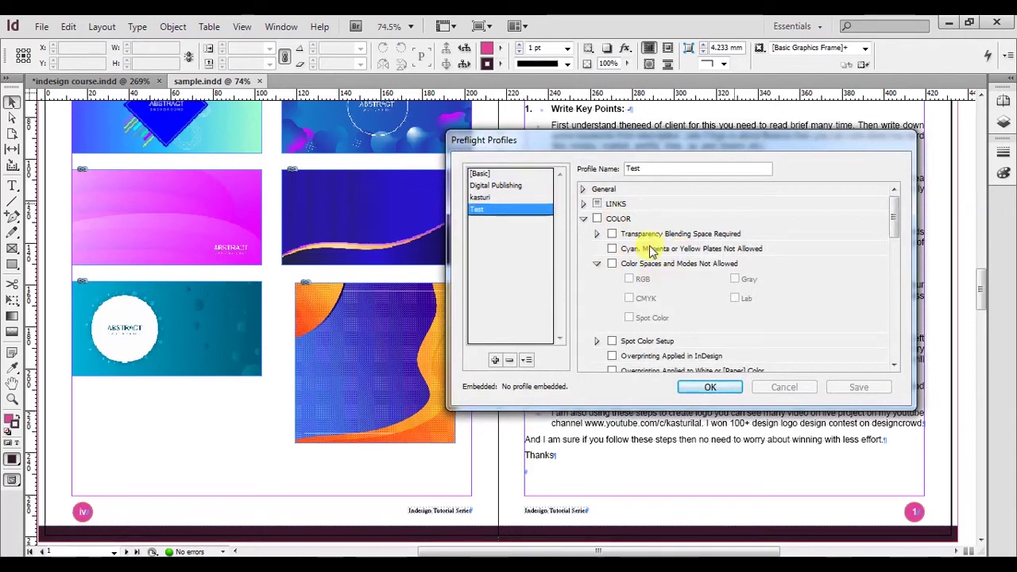
drag(704, 143, 409, 163)
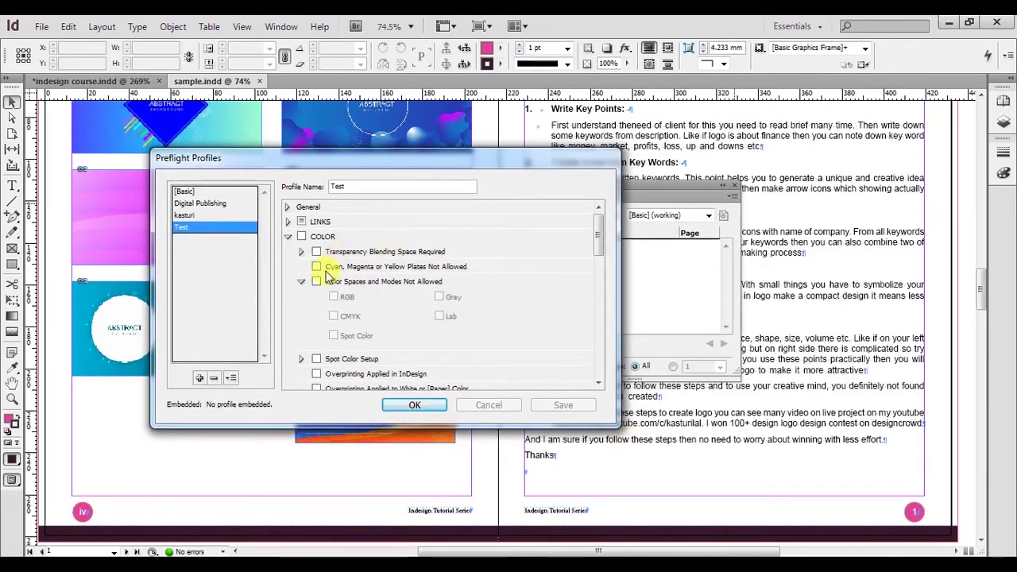
mouse_move(599, 233)
mouse_down()
mouse_move(599, 252)
mouse_move(599, 236)
mouse_up()
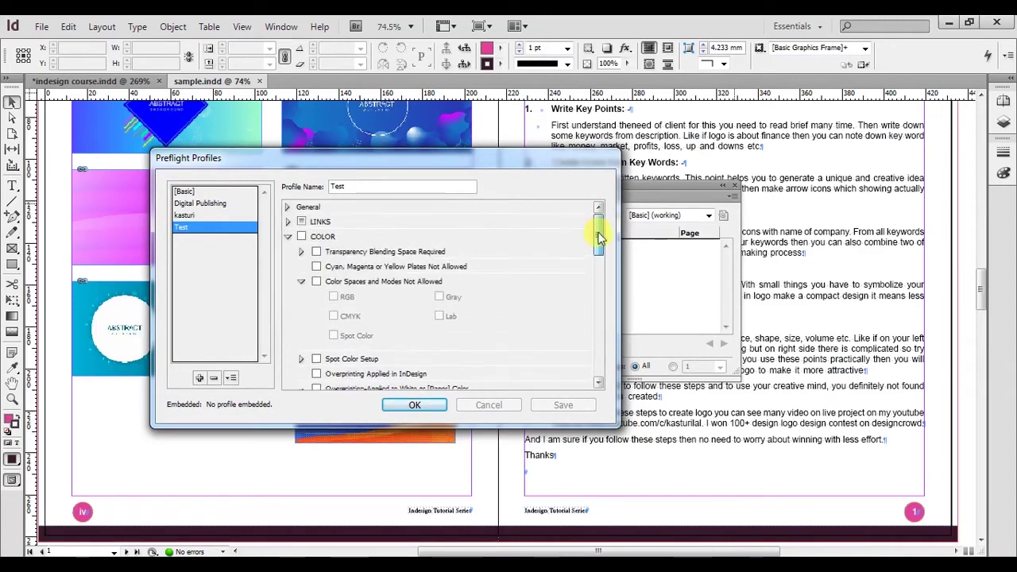
Step: Enable all Images and Objects checks in the Test profile, collapsing the Color, Images and Objects, and Text categories
click(287, 237)
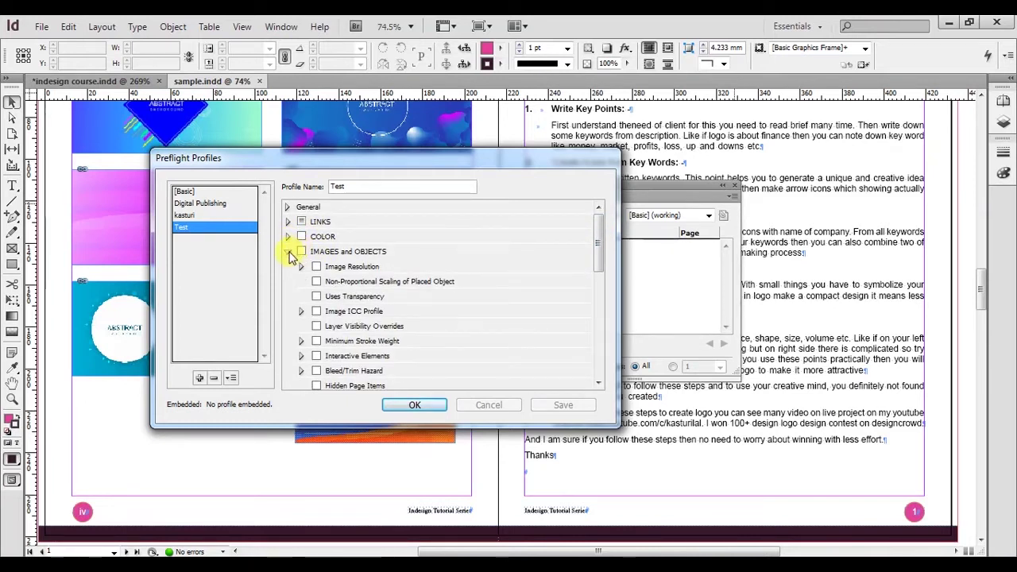
click(289, 252)
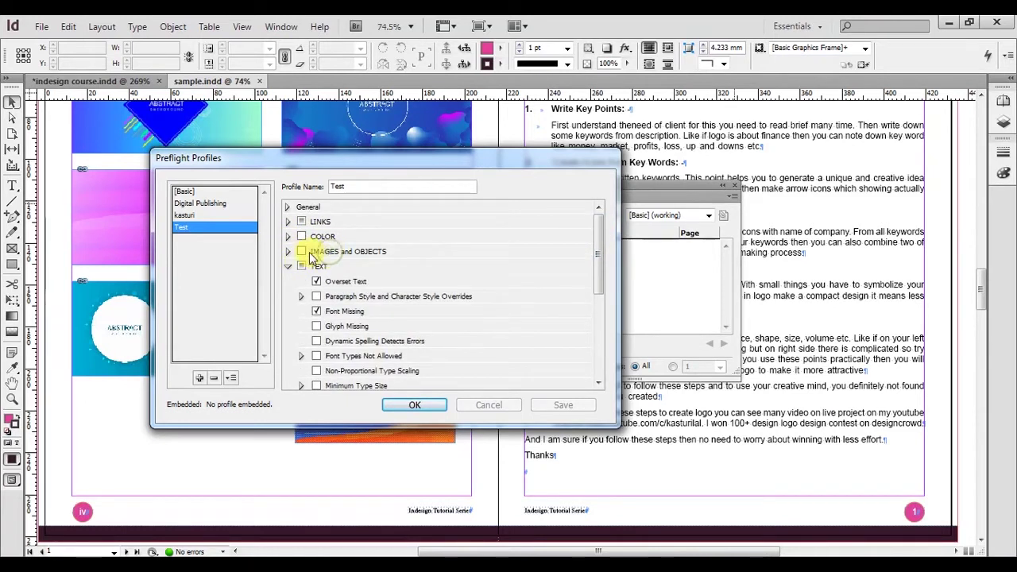
click(301, 252)
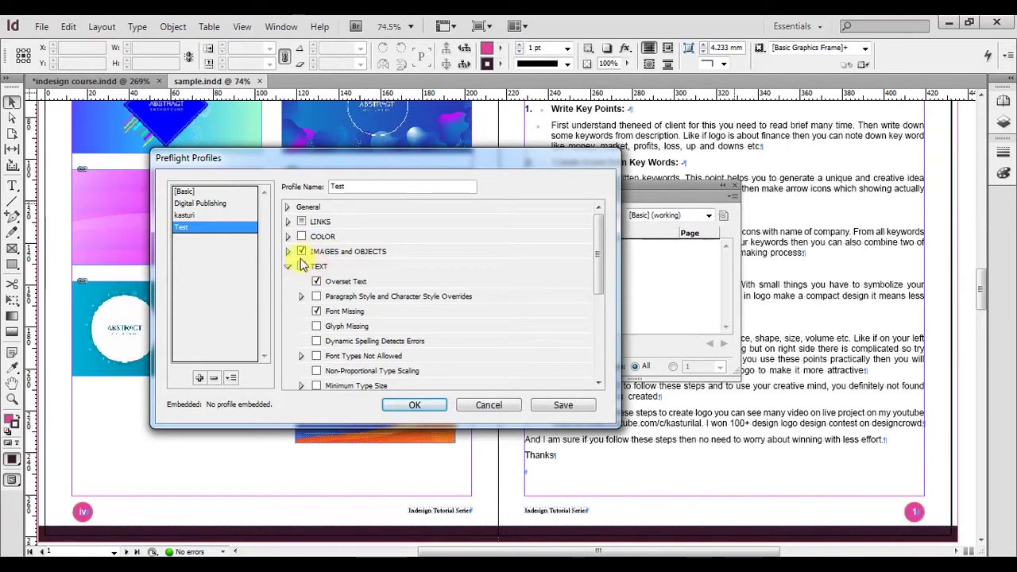
click(289, 267)
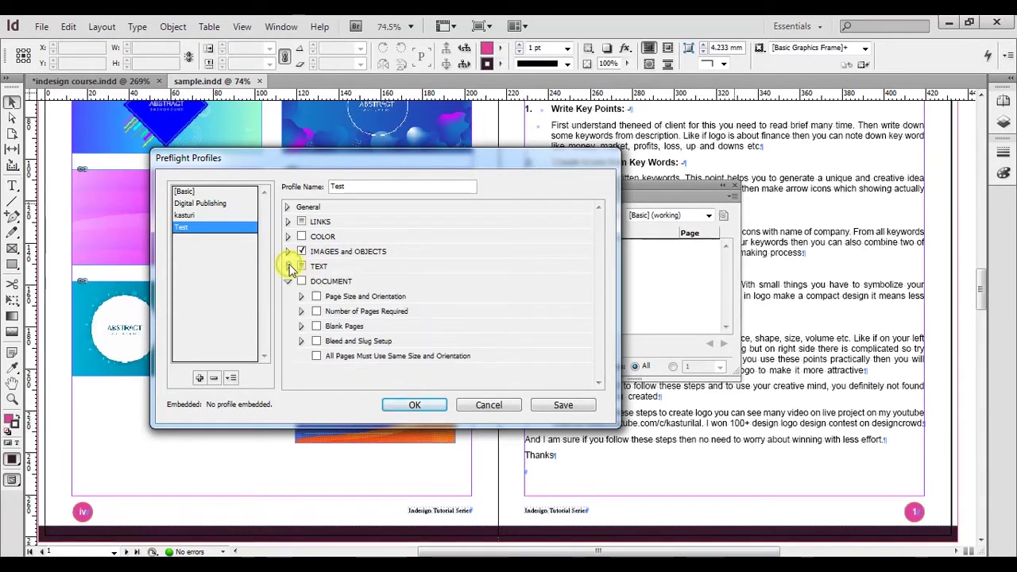
Step: Expand the Images and Objects category of the Test profile and examine its individual checks
click(288, 251)
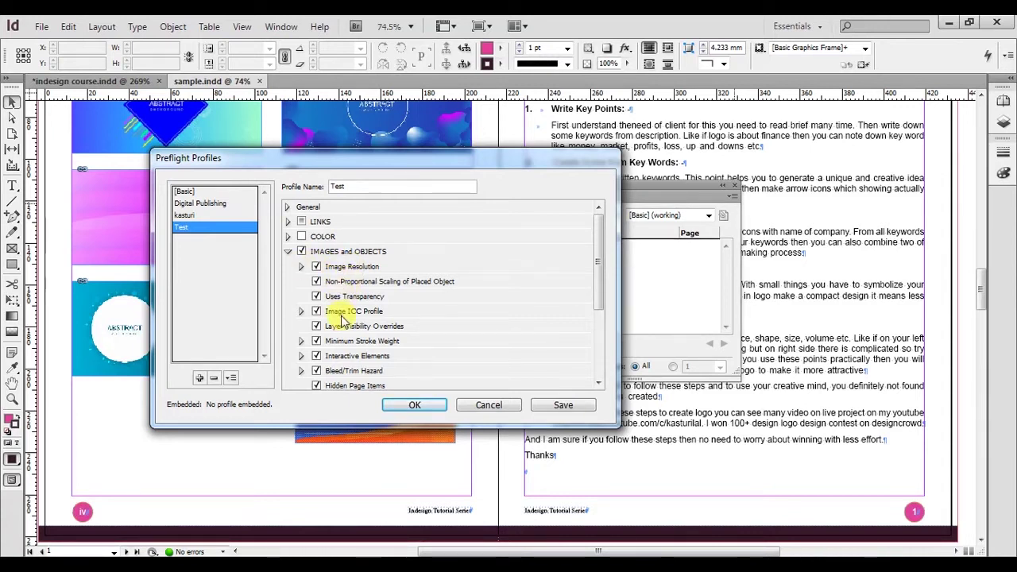
scroll(350, 326, down, 1)
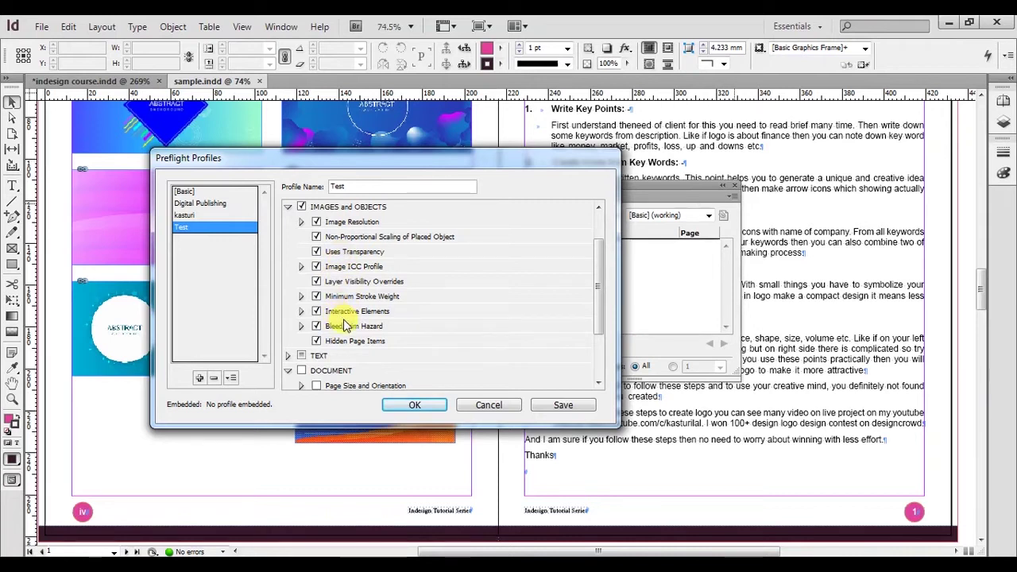
scroll(342, 314, up, 1)
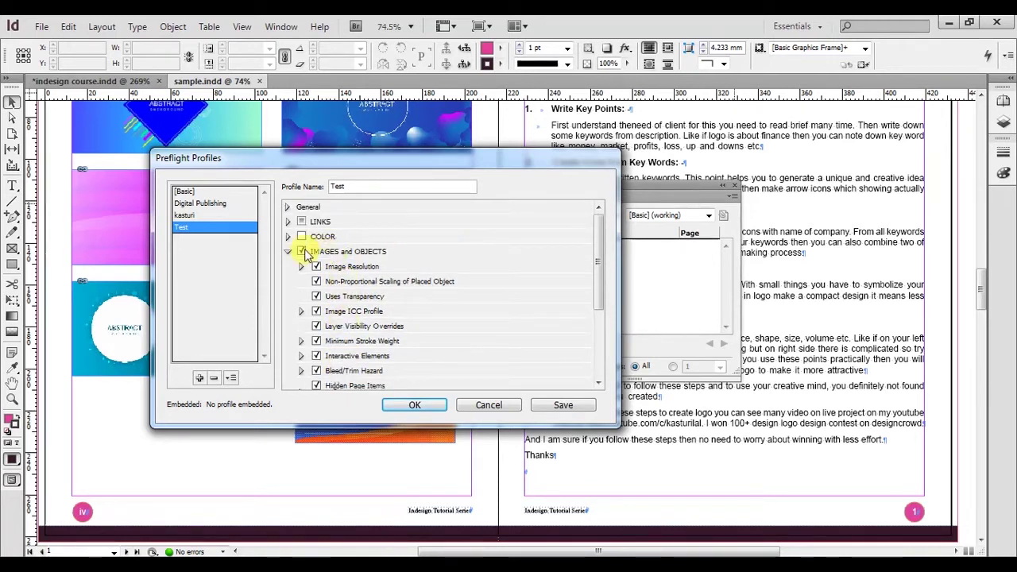
Step: Collapse Images and Objects, enable all Color checks in the Test profile with RGB as a disallowed color space, and confirm the profile
click(302, 251)
click(302, 253)
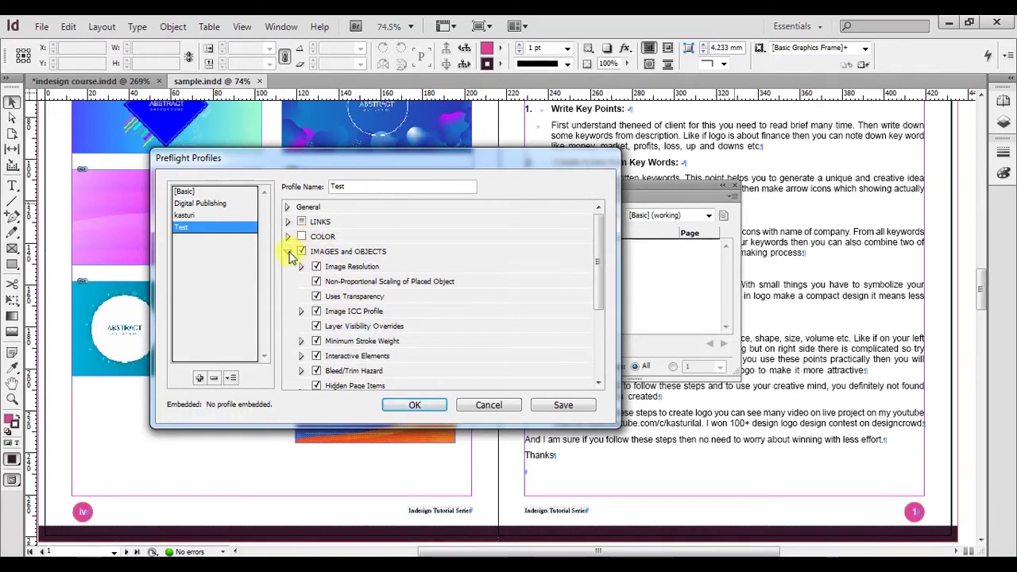
click(288, 252)
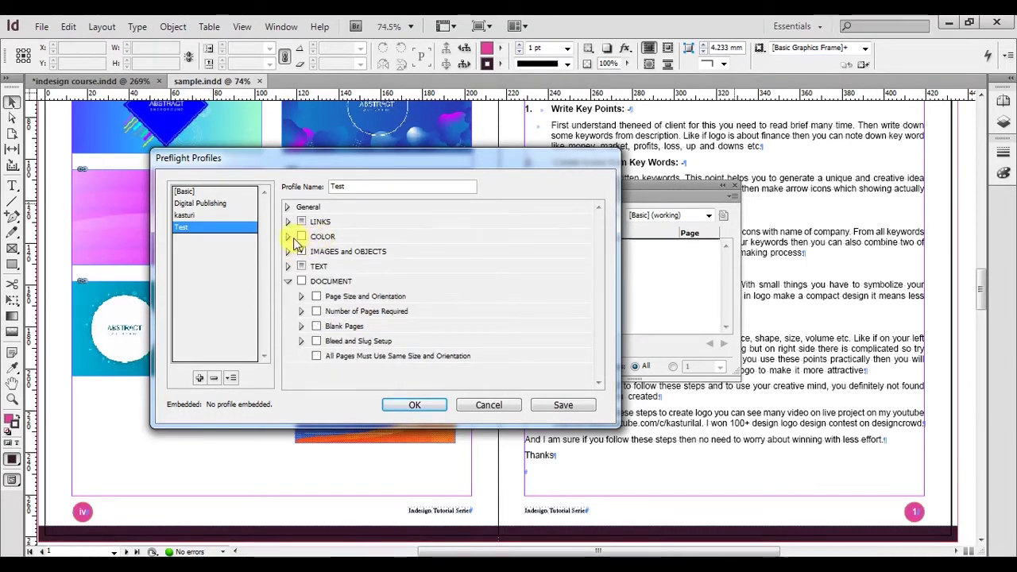
click(289, 237)
click(303, 237)
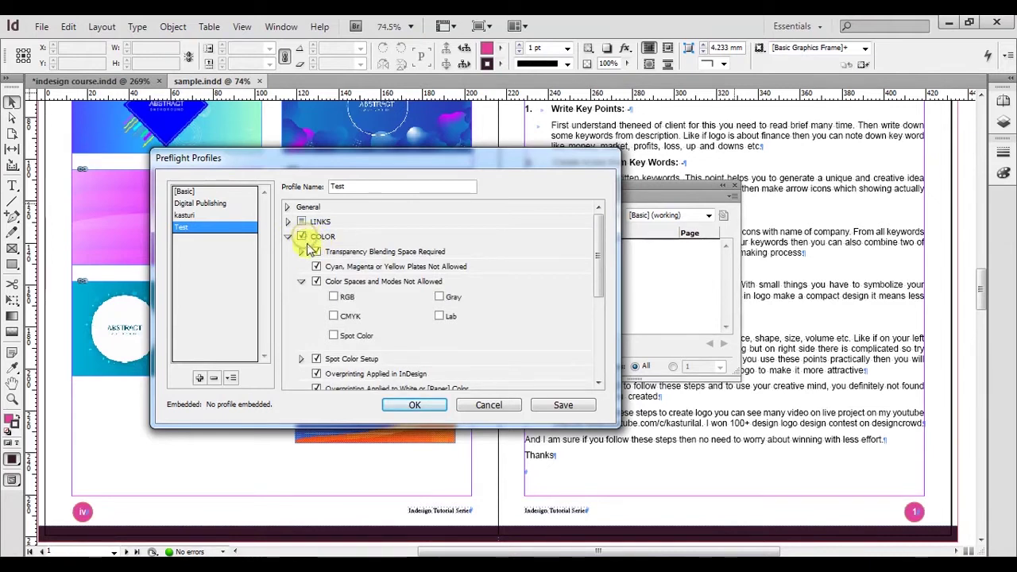
click(334, 297)
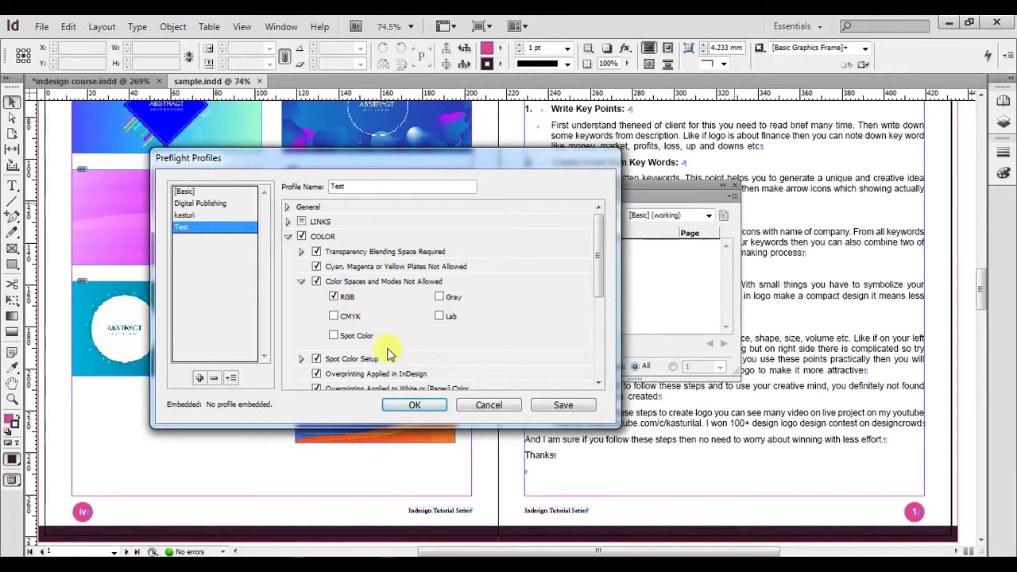
click(414, 406)
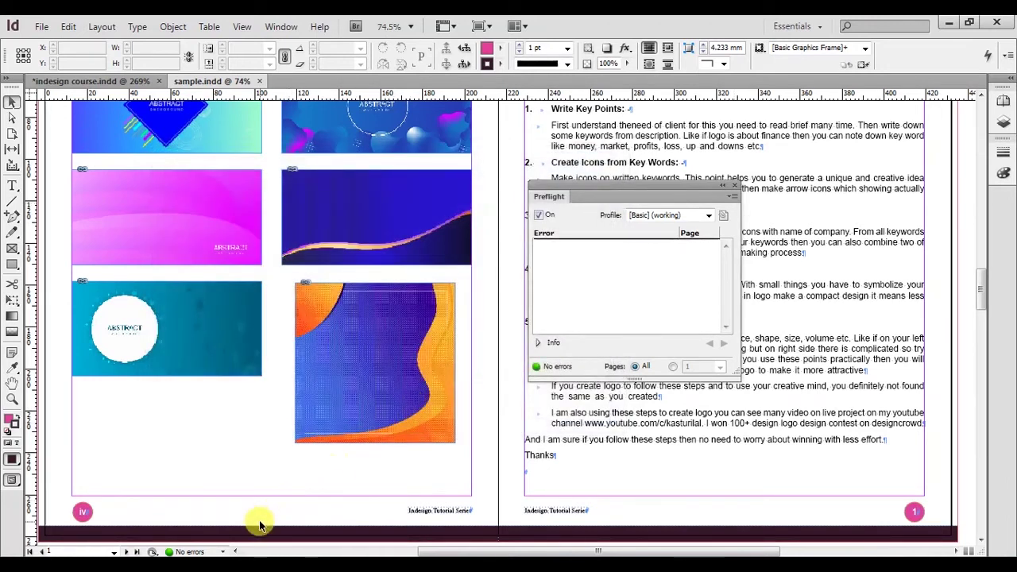
Step: Make Test the active preflight profile, then close and reopen the Preflight panel
click(710, 216)
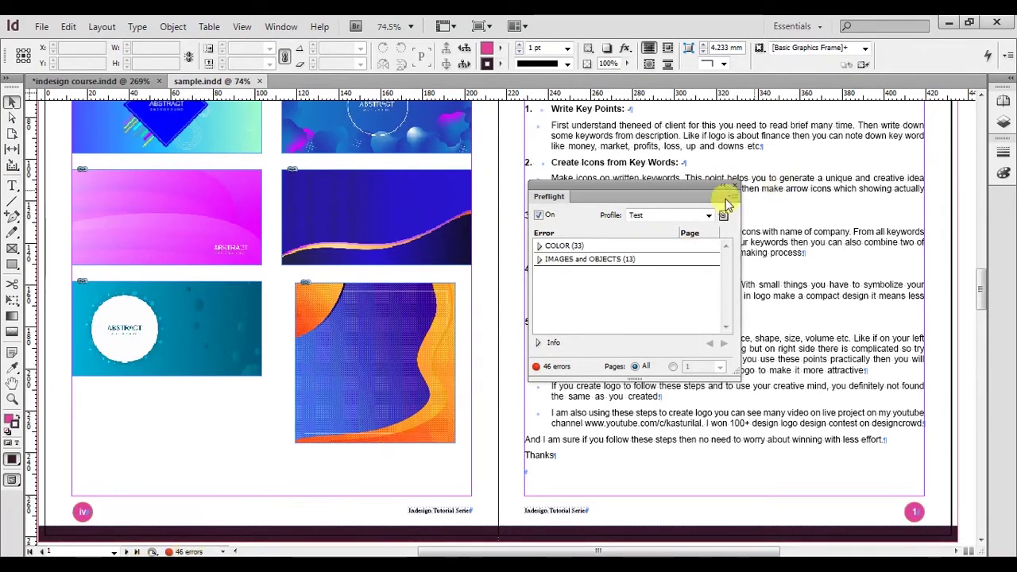
click(734, 194)
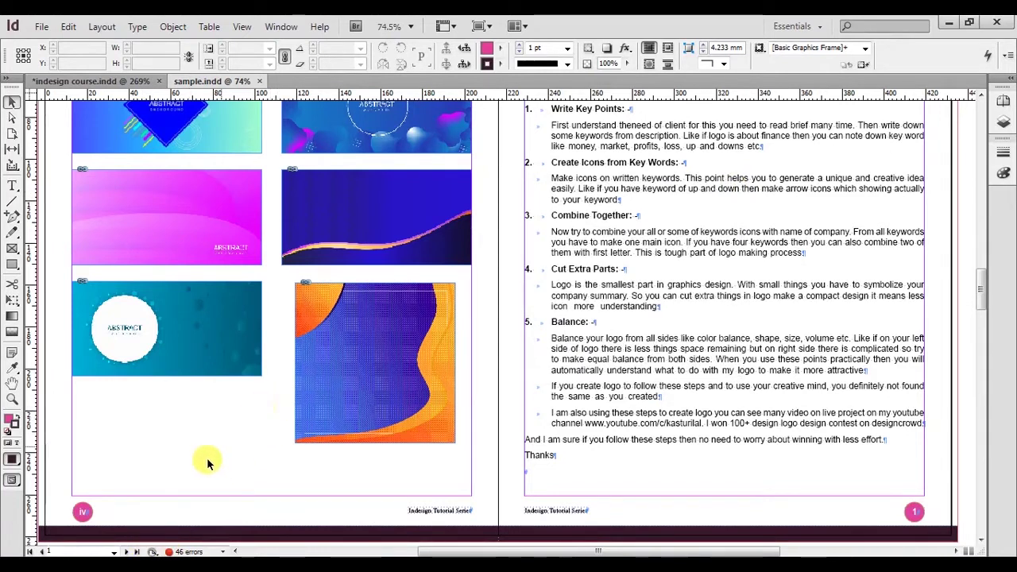
double_click(187, 552)
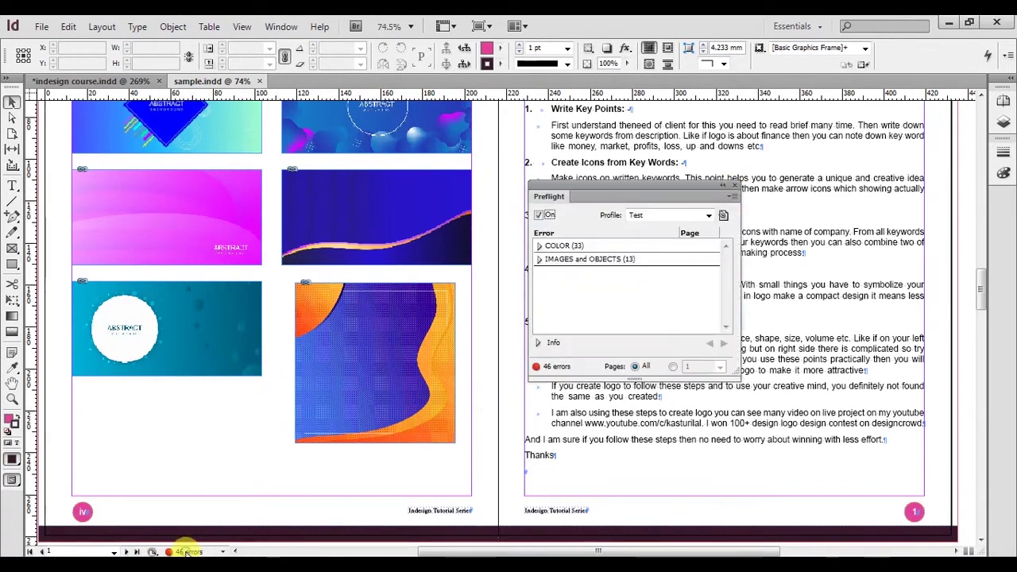
Step: Examine the Color and Images and Objects preflight errors, including disallowed color spaces, overprinting white, image resolution, non-proportional scaling and transparency
click(540, 246)
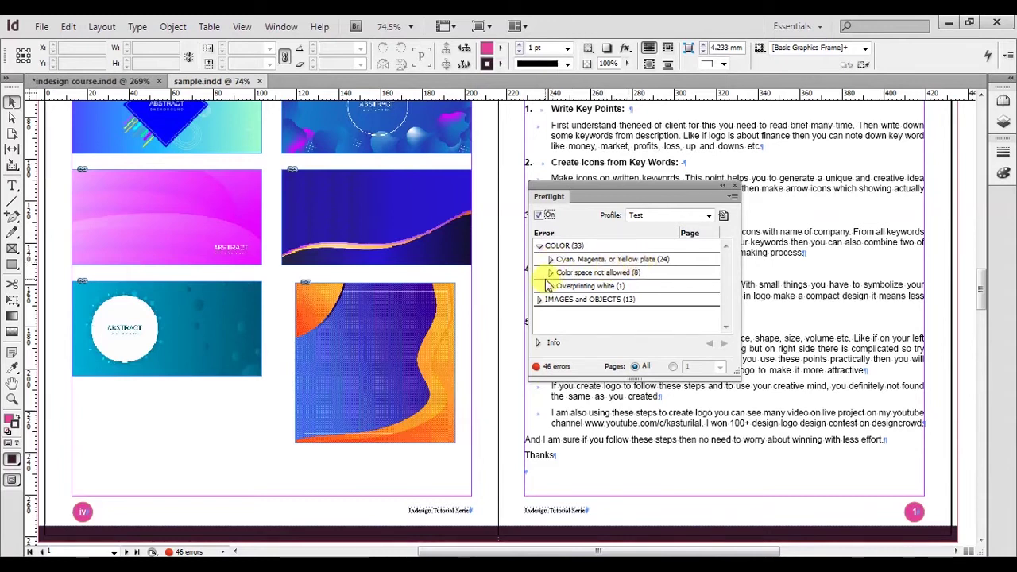
click(550, 272)
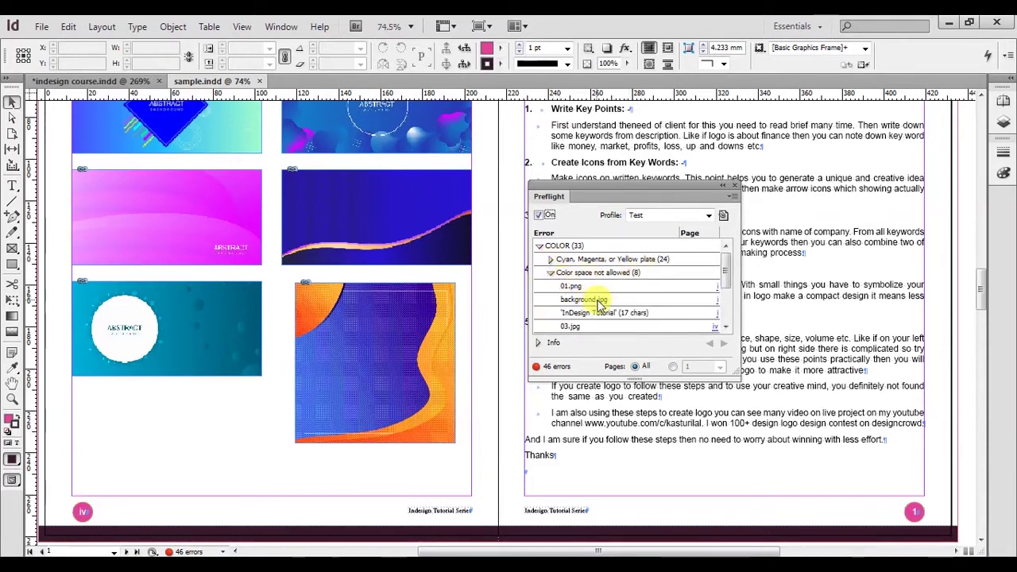
scroll(597, 306, down, 3)
click(550, 311)
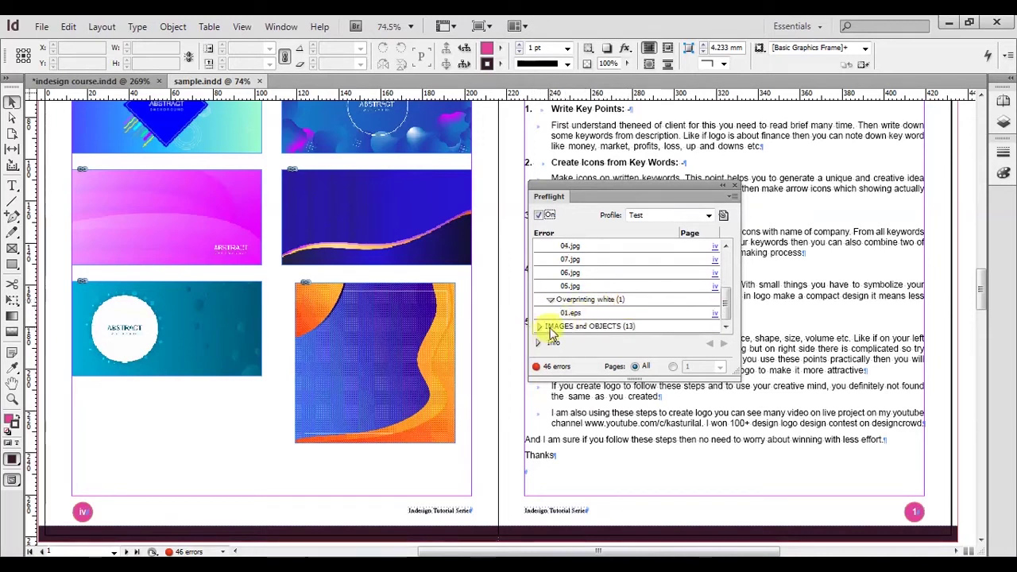
double_click(601, 327)
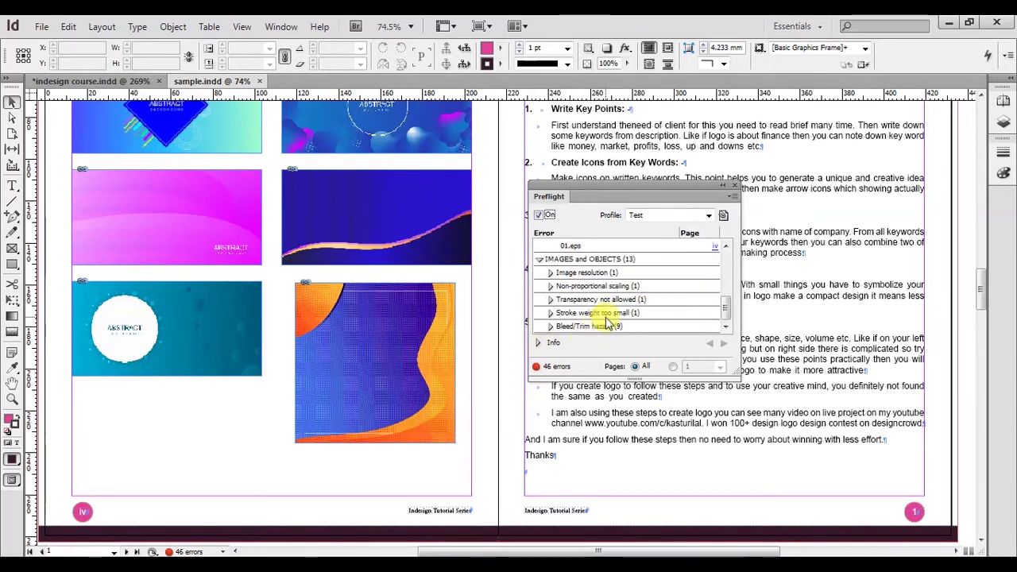
click(550, 273)
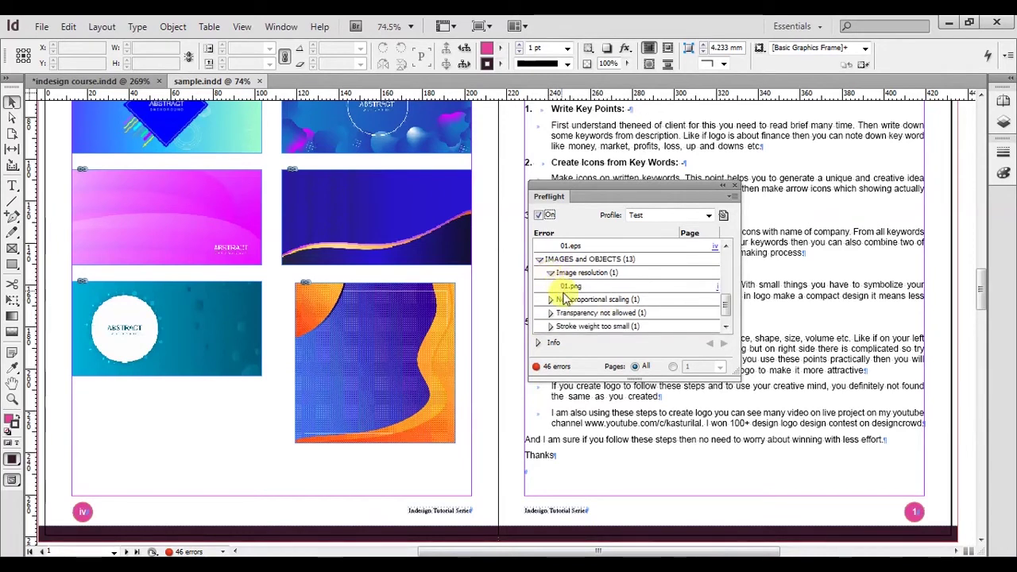
click(551, 299)
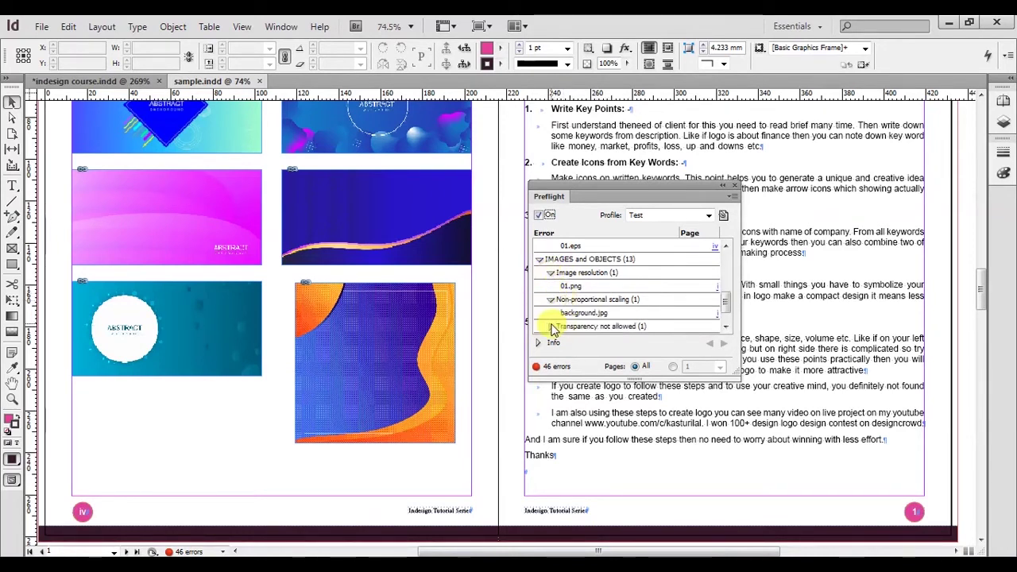
click(550, 326)
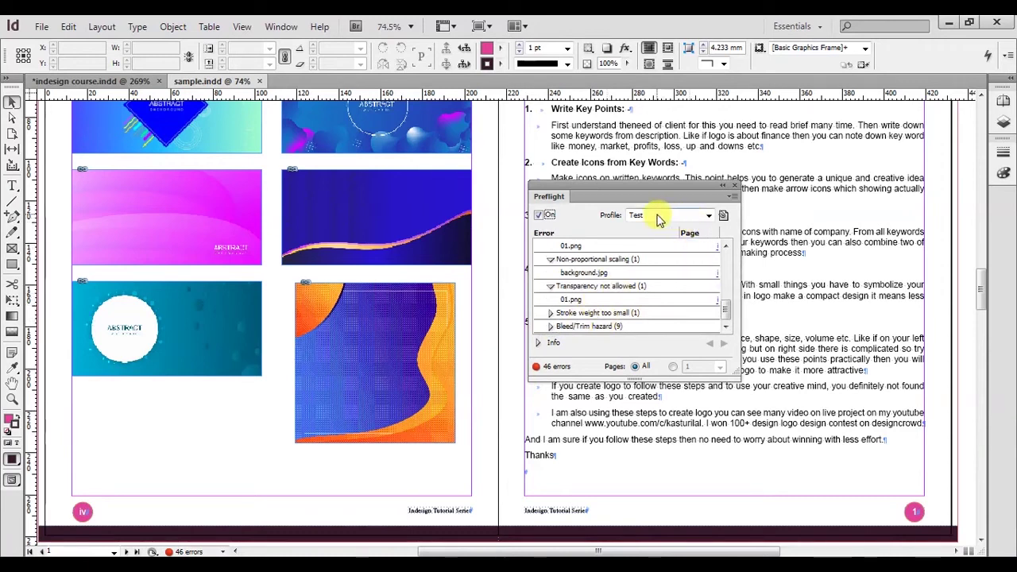
Step: Disable the Transparency Blending Space Required and Cyan, Magenta or Yellow Plates Not Allowed checks in the Test profile, keeping RGB disallowed
click(732, 196)
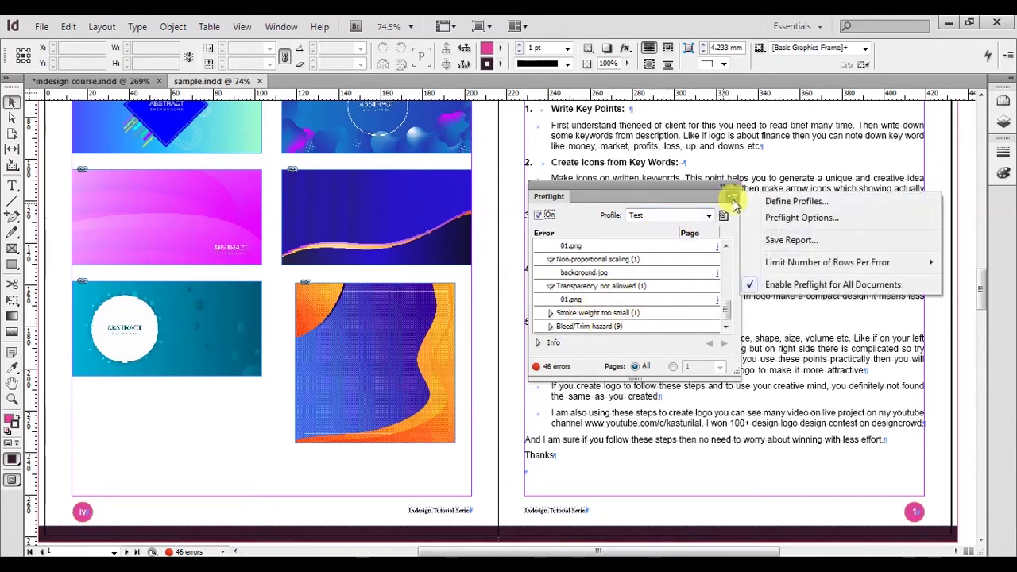
click(775, 206)
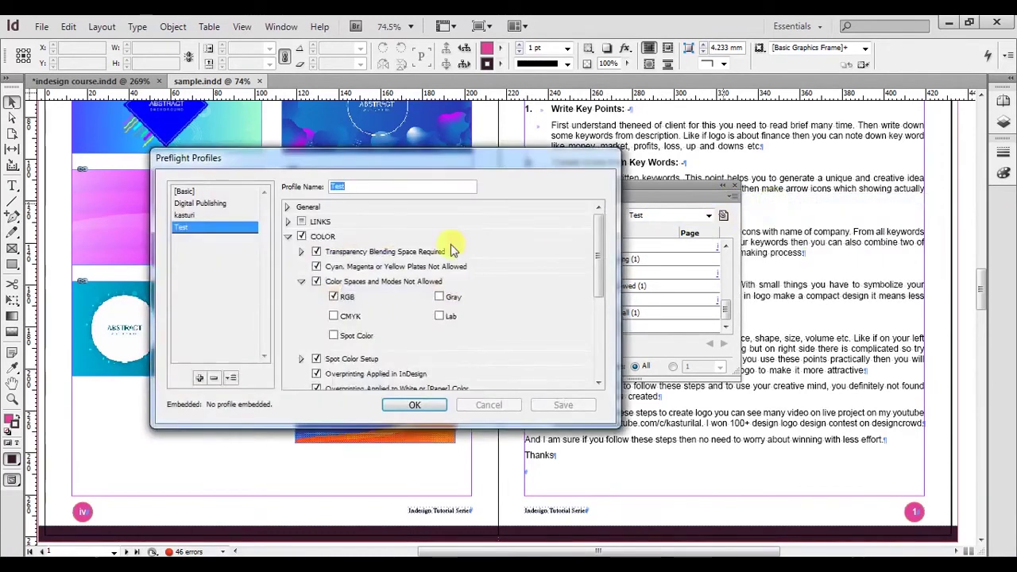
click(316, 251)
click(317, 267)
click(317, 282)
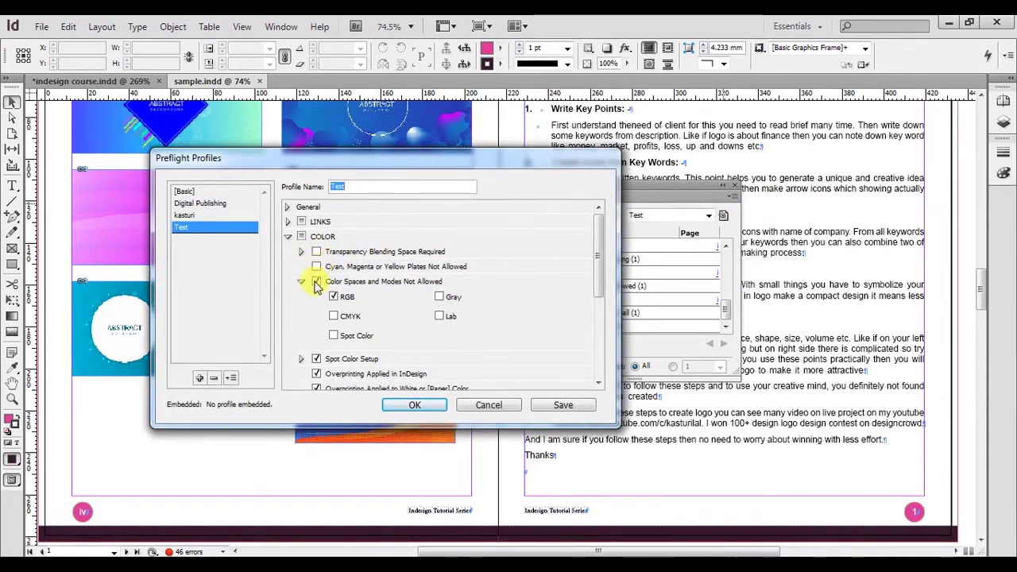
click(317, 283)
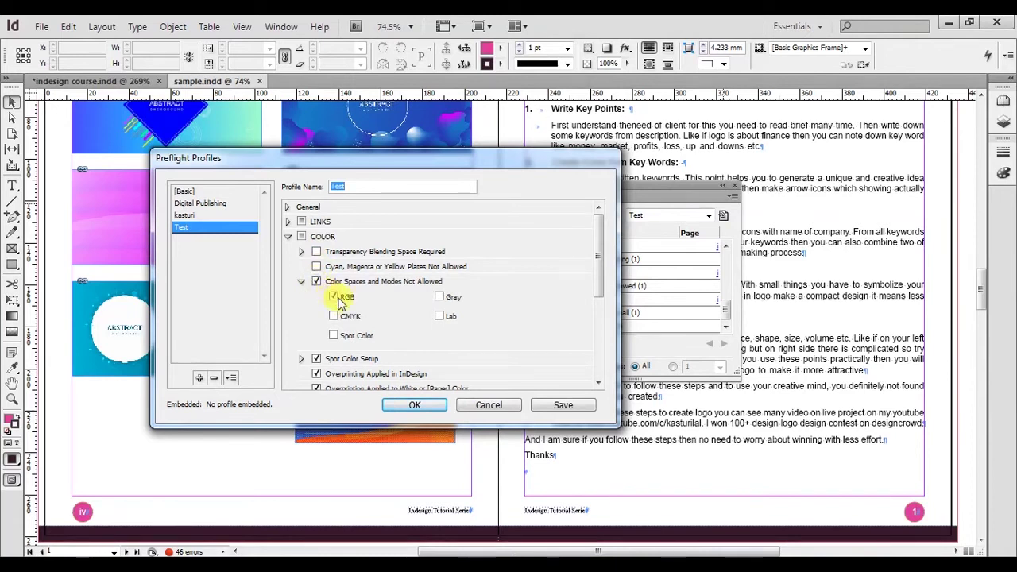
click(415, 405)
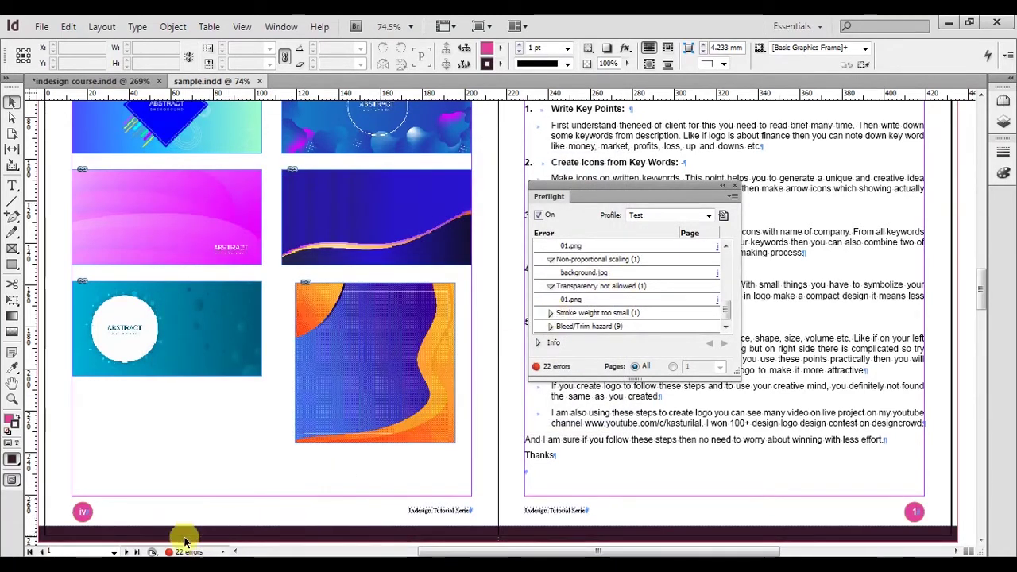
Step: Reopen the Preflight panel, select the 01.png entry under Color space not allowed, and widen the panel
click(734, 185)
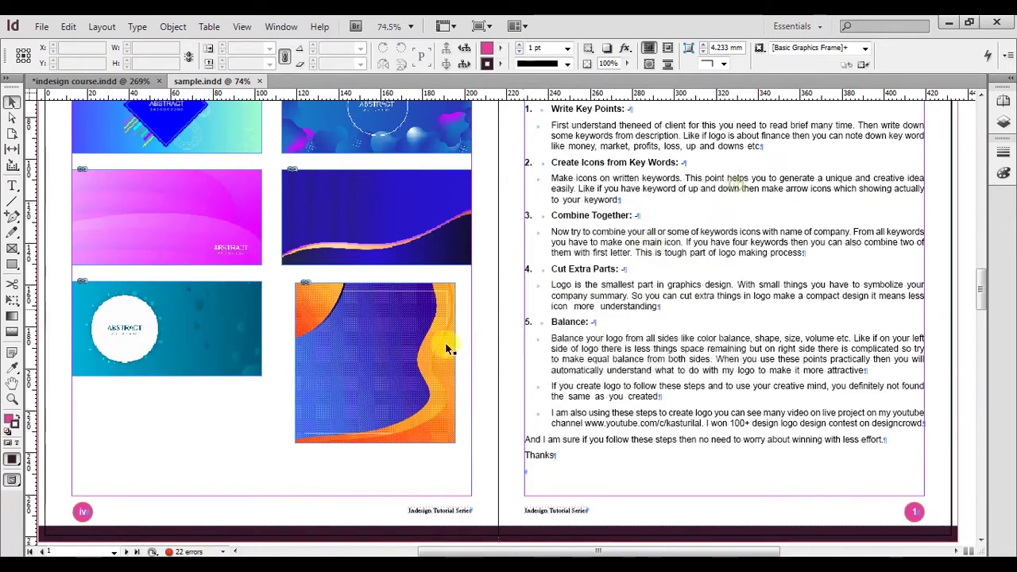
double_click(185, 551)
scroll(728, 275, up, 5)
scroll(729, 263, down, 1)
click(680, 260)
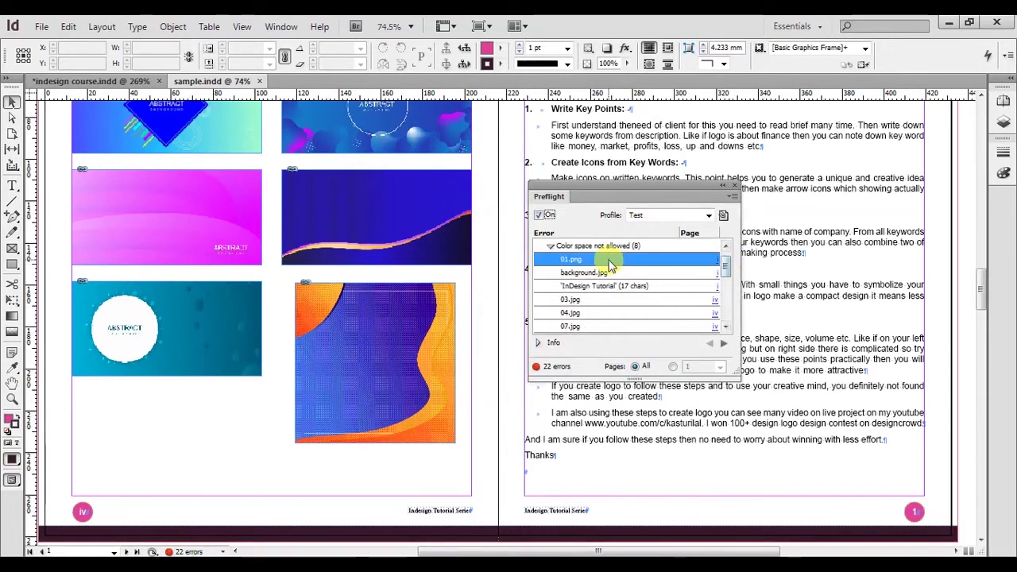
drag(741, 316, 842, 308)
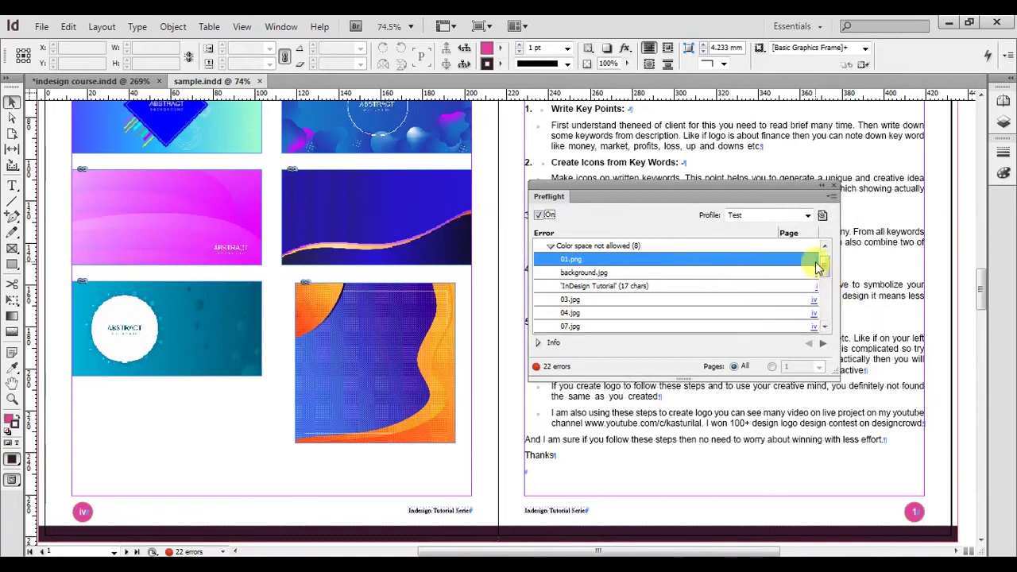
Step: Locate the 01.png and 'InDesign Tutorial' color space errors on the cover page, keeping the Preflight panel clear of the logo
click(816, 262)
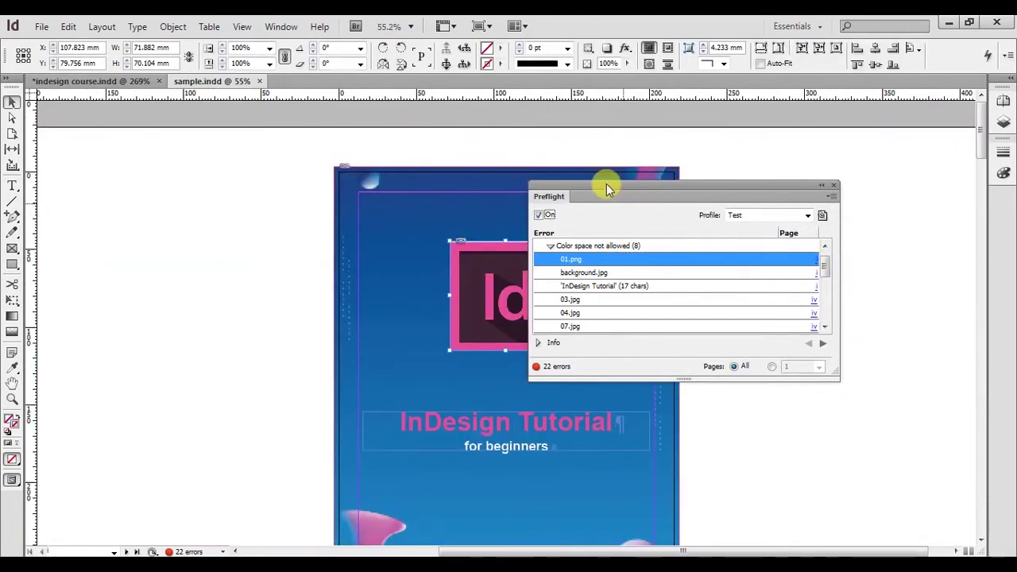
drag(606, 189, 699, 193)
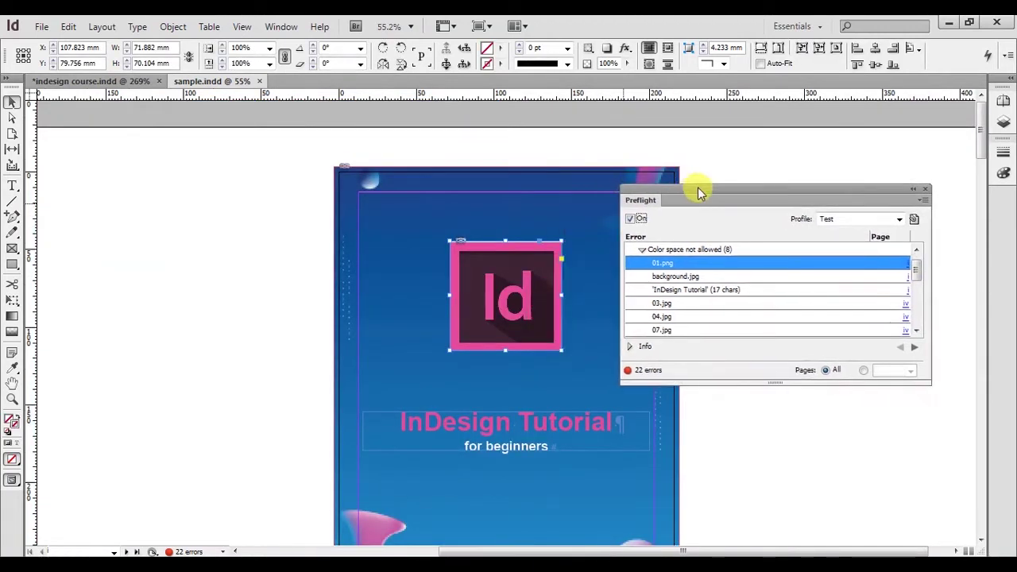
click(906, 290)
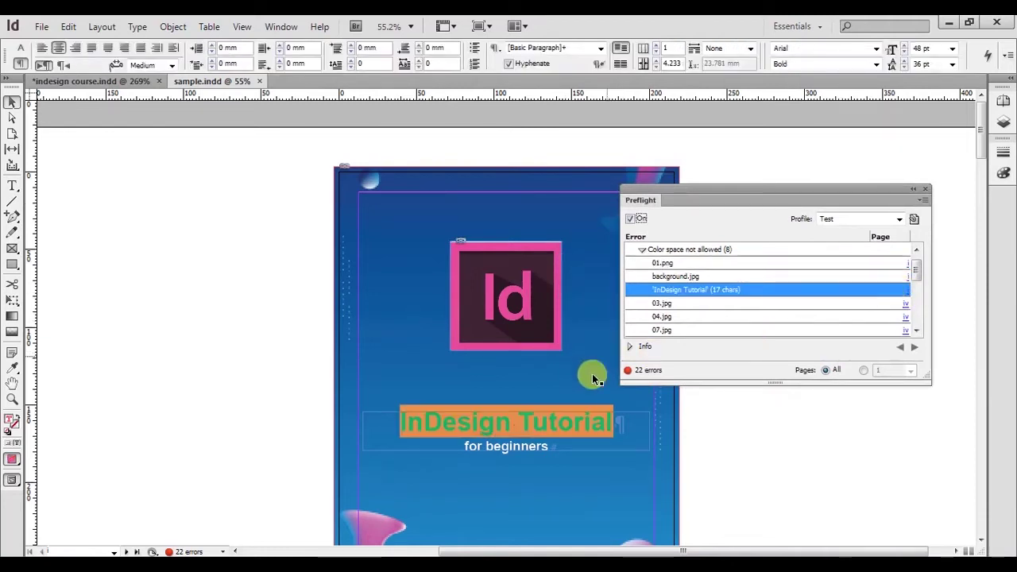
Step: Review the remaining Images and Objects errors in the preflight results and close the Preflight panel
drag(916, 270, 917, 307)
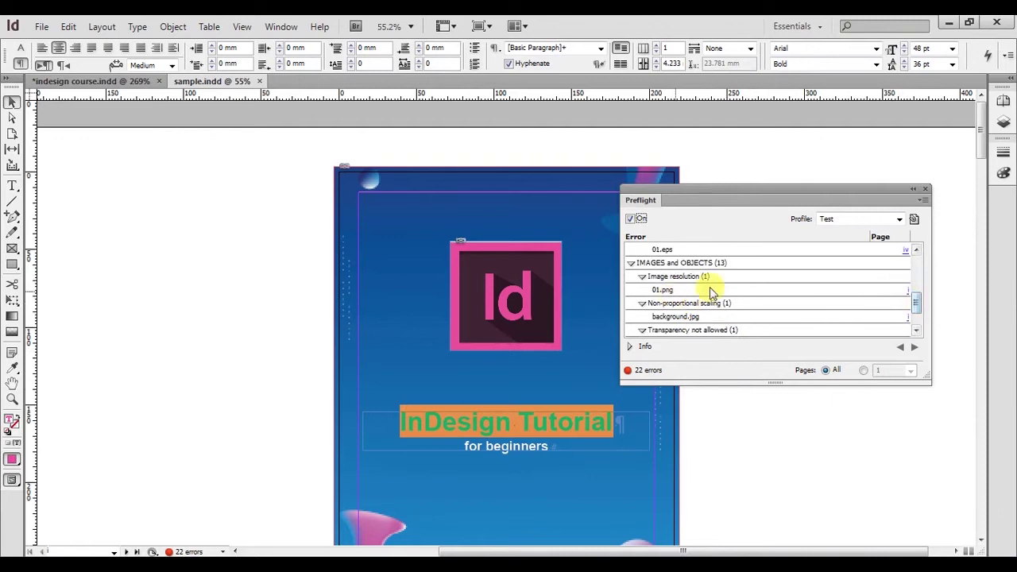
scroll(870, 302, down, 1)
mouse_move(917, 318)
mouse_down()
mouse_move(921, 268)
mouse_move(917, 309)
mouse_up()
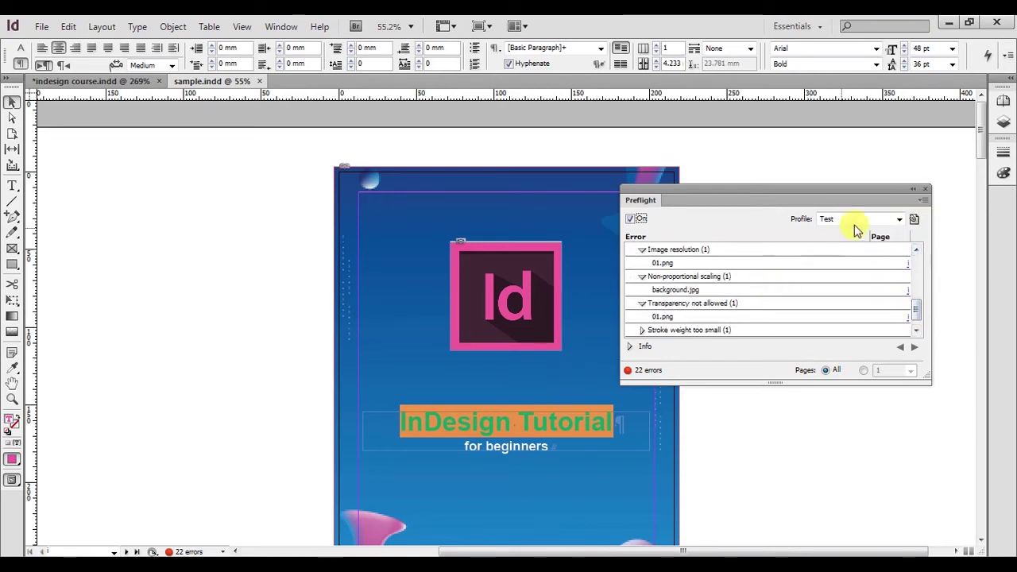
click(925, 194)
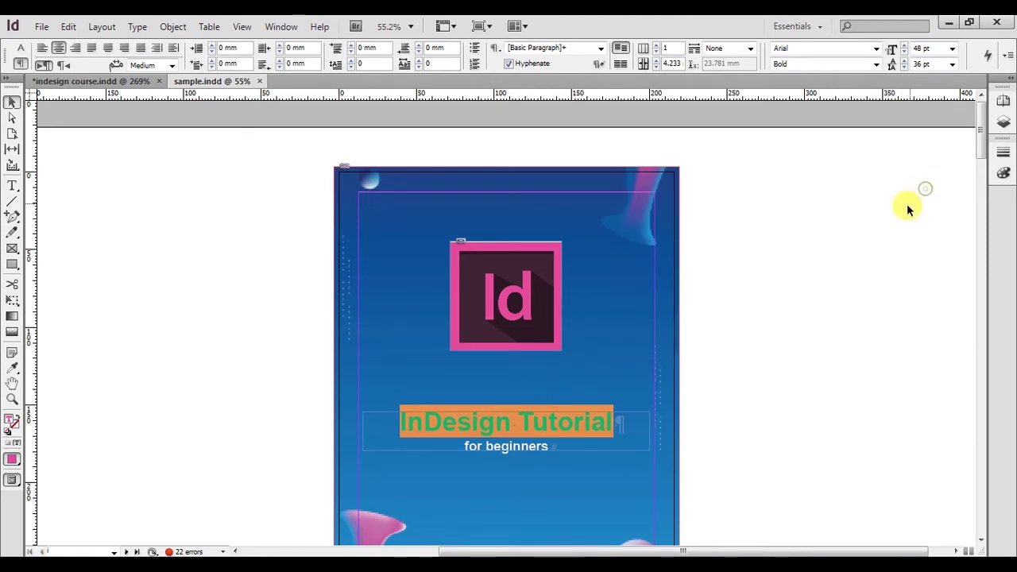
Step: Open the Links panel, locate 03.jpg on page iv, and select the 04.jpg image beside it to check its link info
key(ctrl+shift+d)
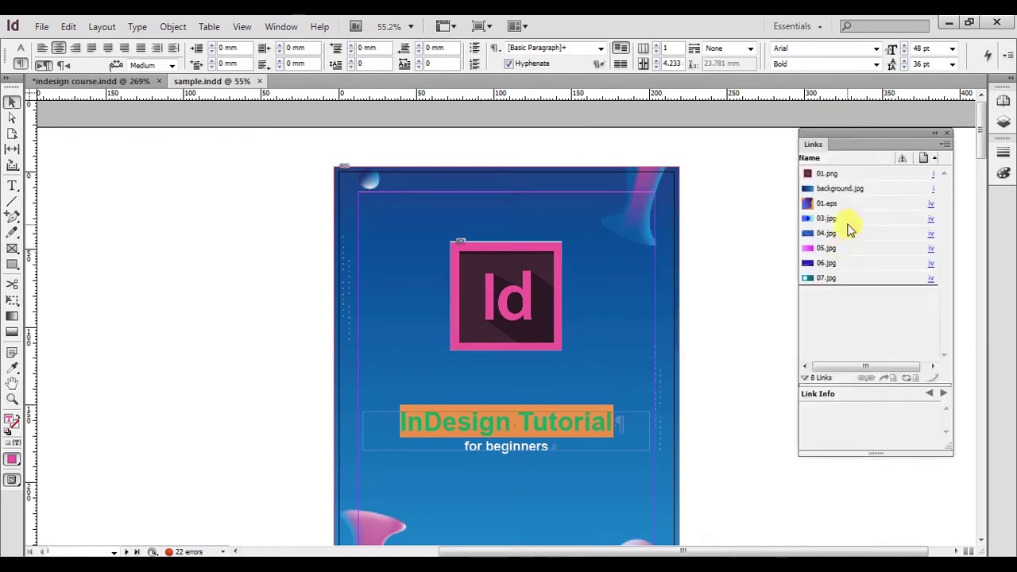
click(876, 222)
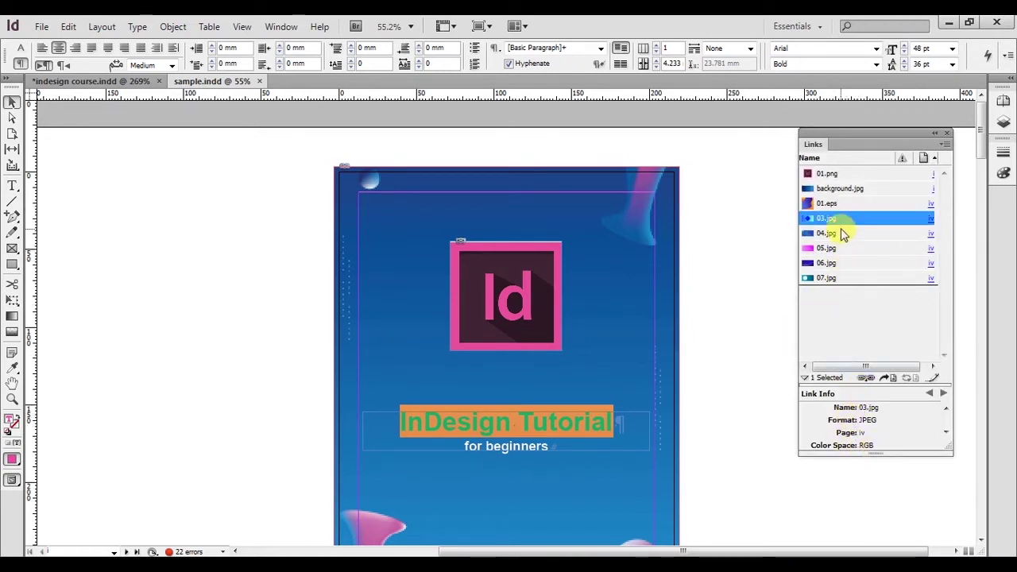
click(917, 220)
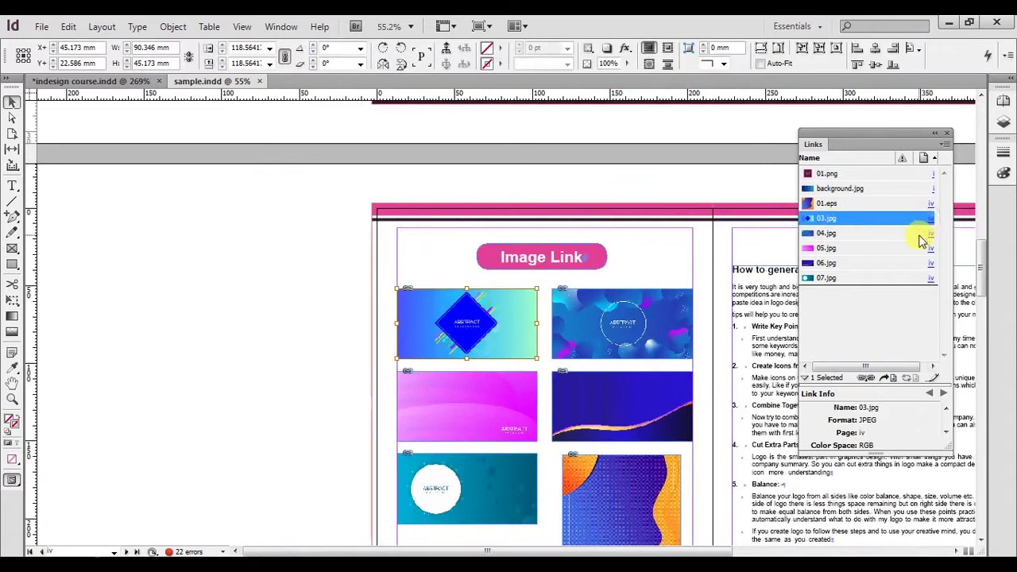
click(452, 407)
click(616, 324)
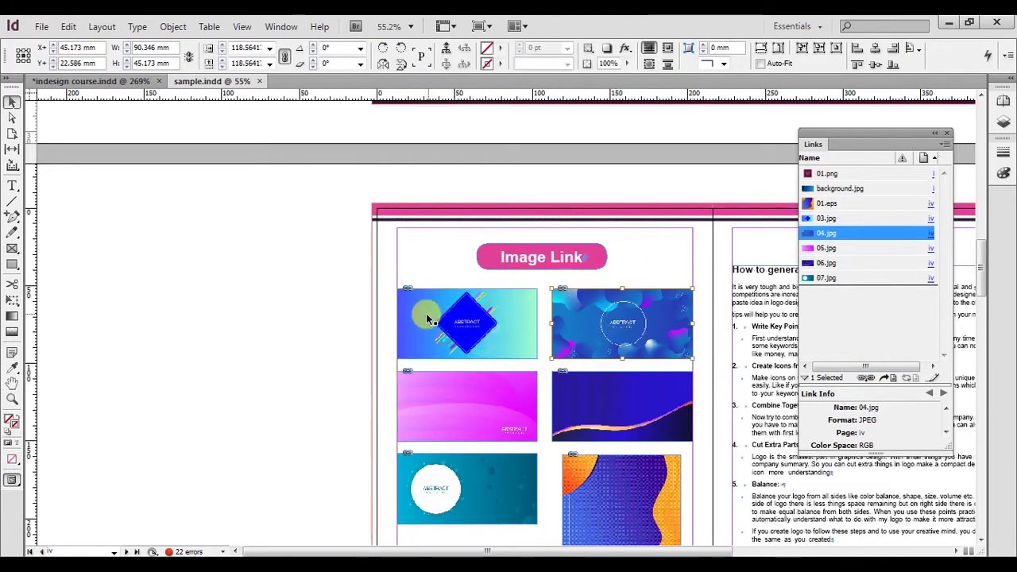
Step: Zoom in on the 03.jpg and 04.jpg images below the Image Link heading and deselect everything
key(z)
drag(350, 275, 707, 370)
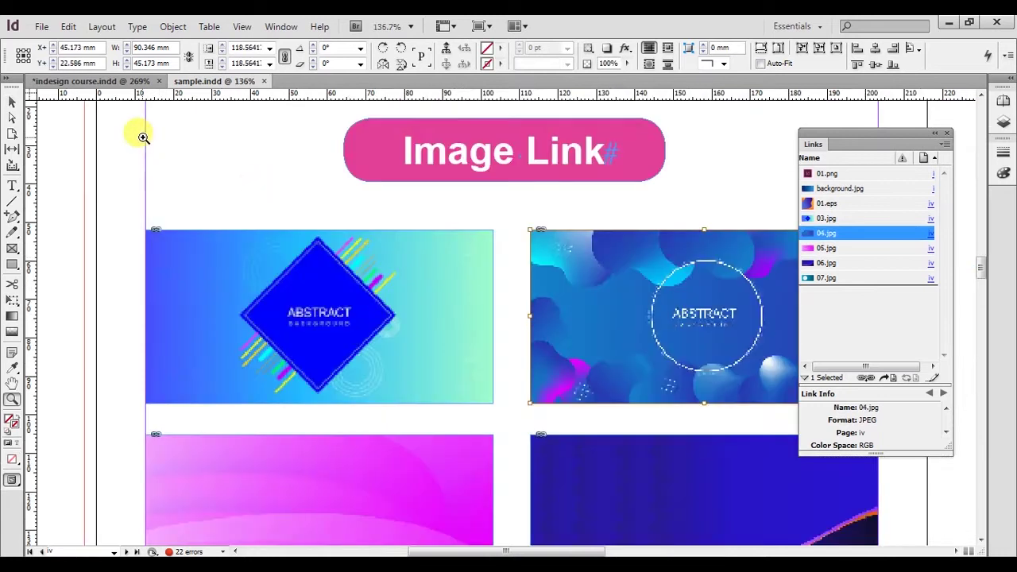
click(11, 104)
click(312, 214)
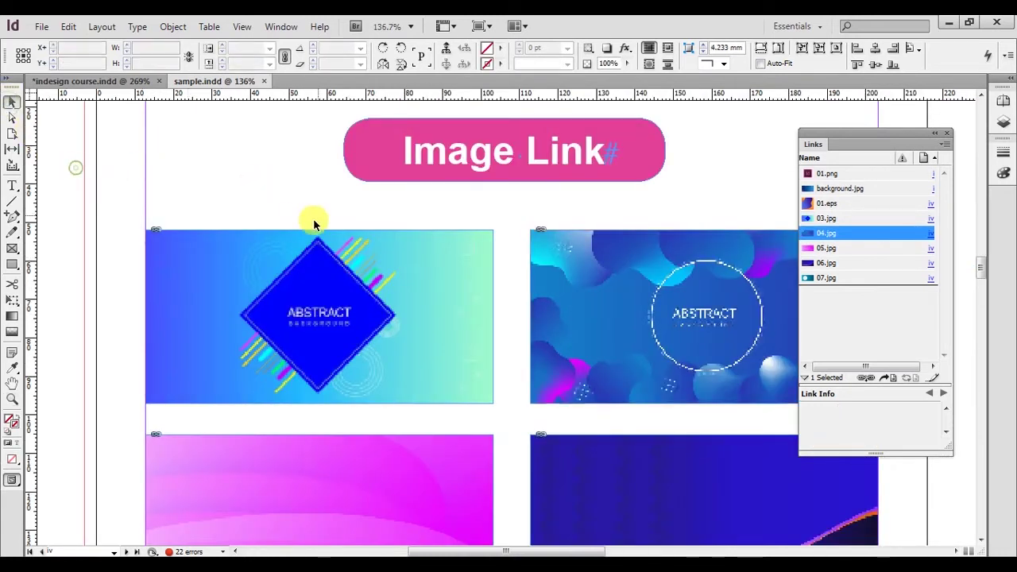
Step: Open the linked 03.jpg image on page iv for editing in Adobe Photoshop CS6
click(314, 296)
right_click(868, 222)
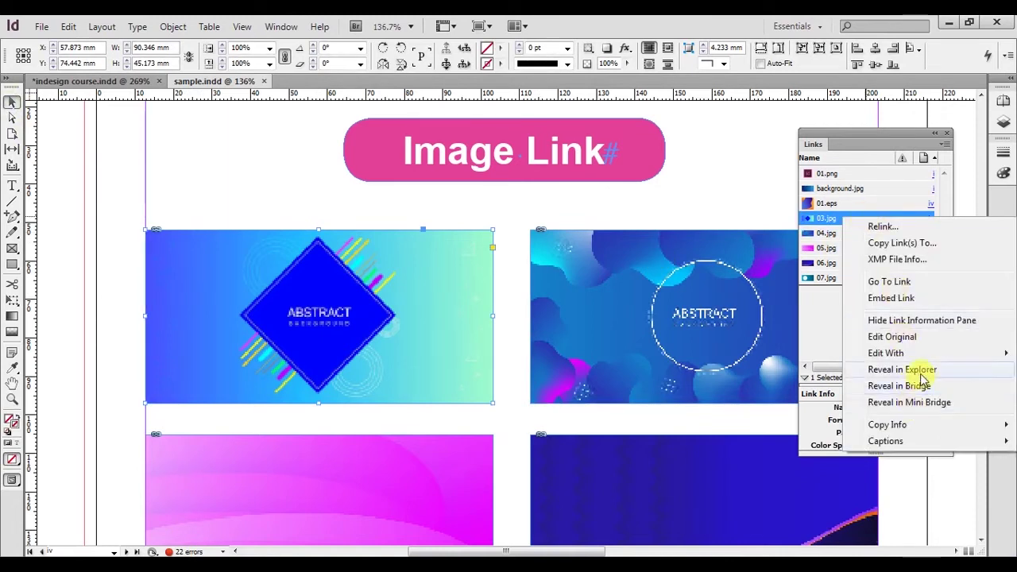
mouse_move(868, 353)
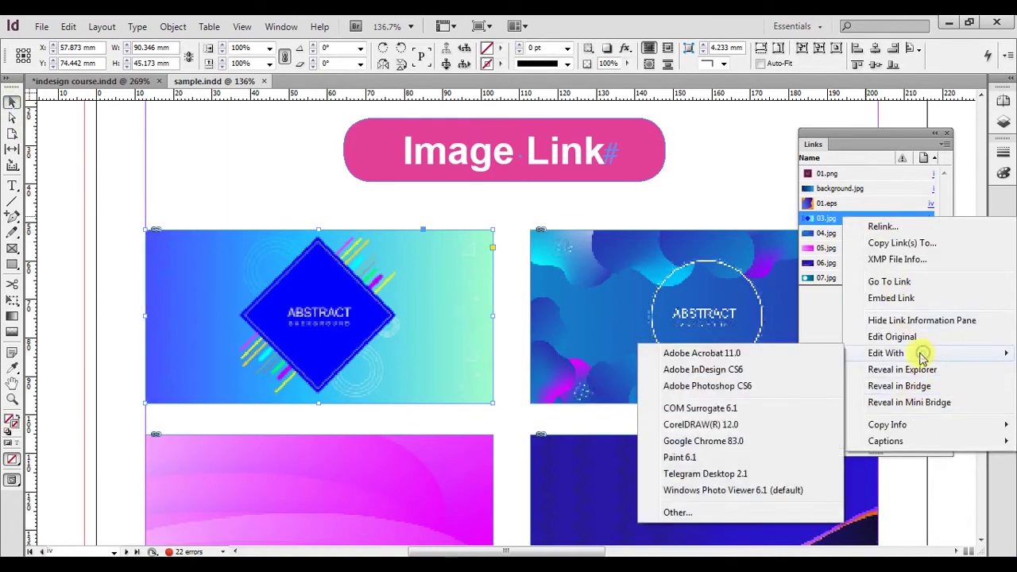
click(725, 387)
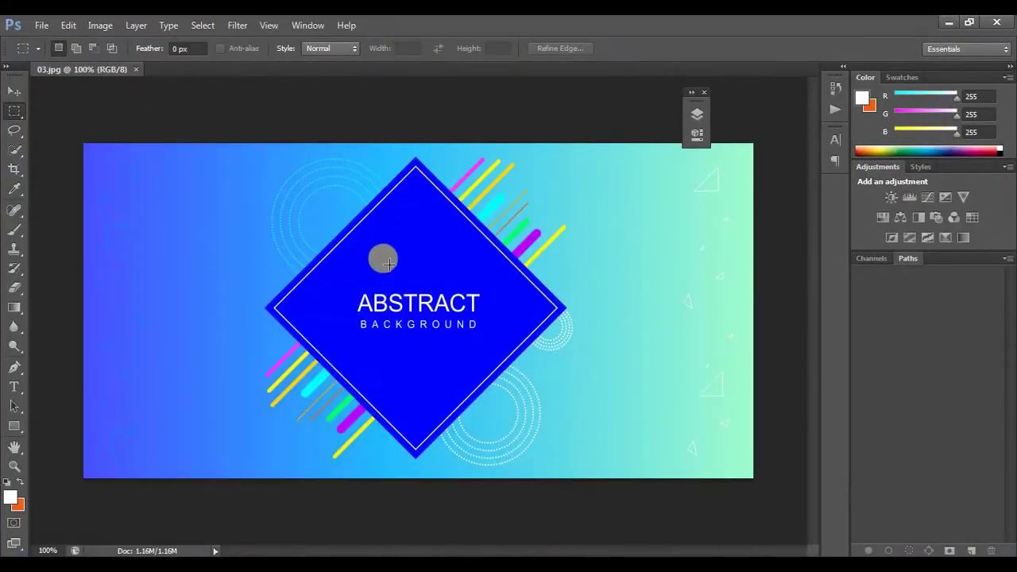
Step: Check the pixel dimensions and resolution of 03.jpg without changing them, and convert the image to CMYK Color
key(ctrl+alt+i)
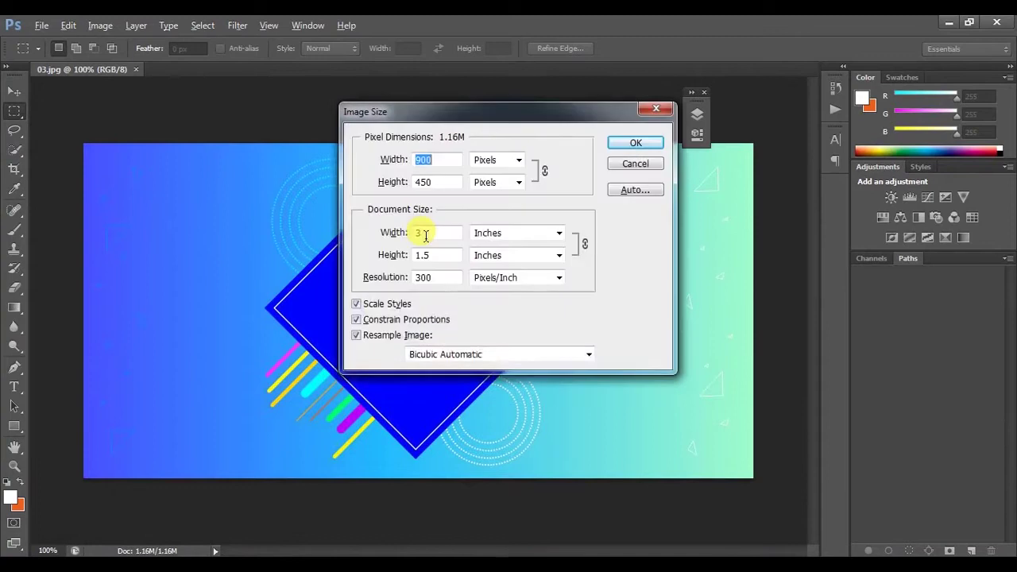
key(Escape)
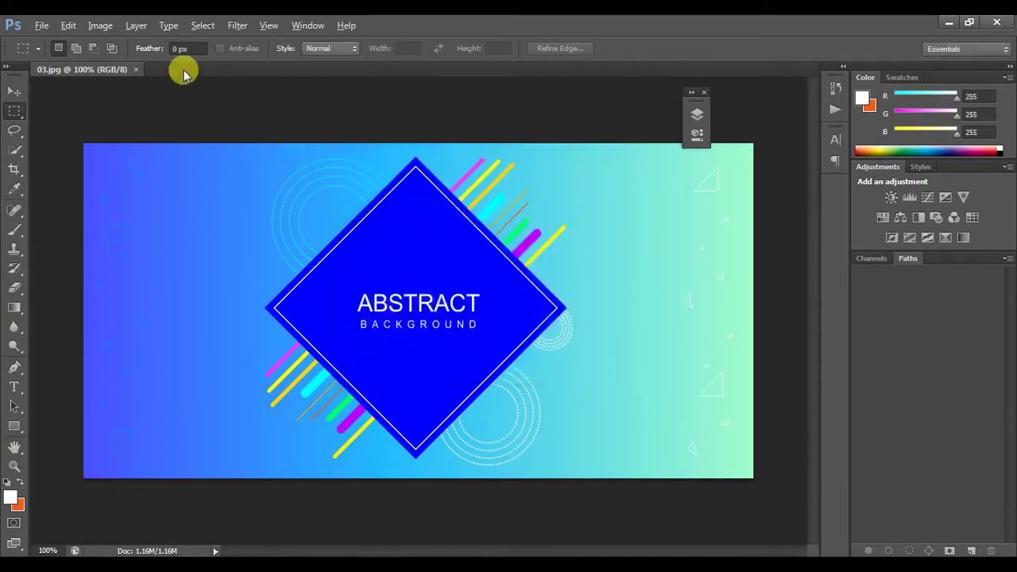
click(100, 25)
mouse_move(249, 41)
click(306, 112)
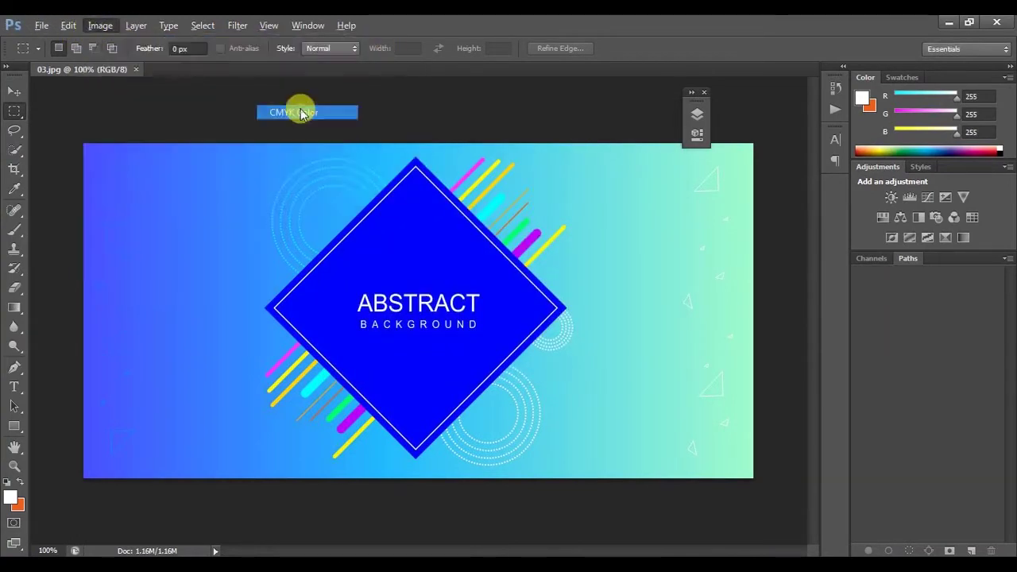
click(479, 242)
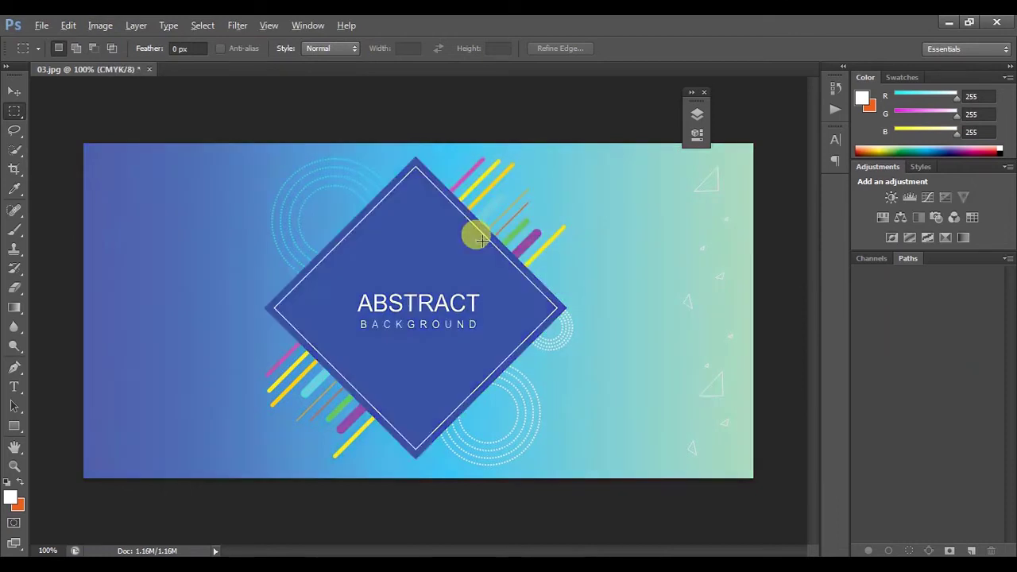
Step: Close 03.jpg, saving it as a High quality (8) Baseline ("Standard") JPEG, and return to sample.indd in InDesign
key(alt+f)
key(c)
click(420, 225)
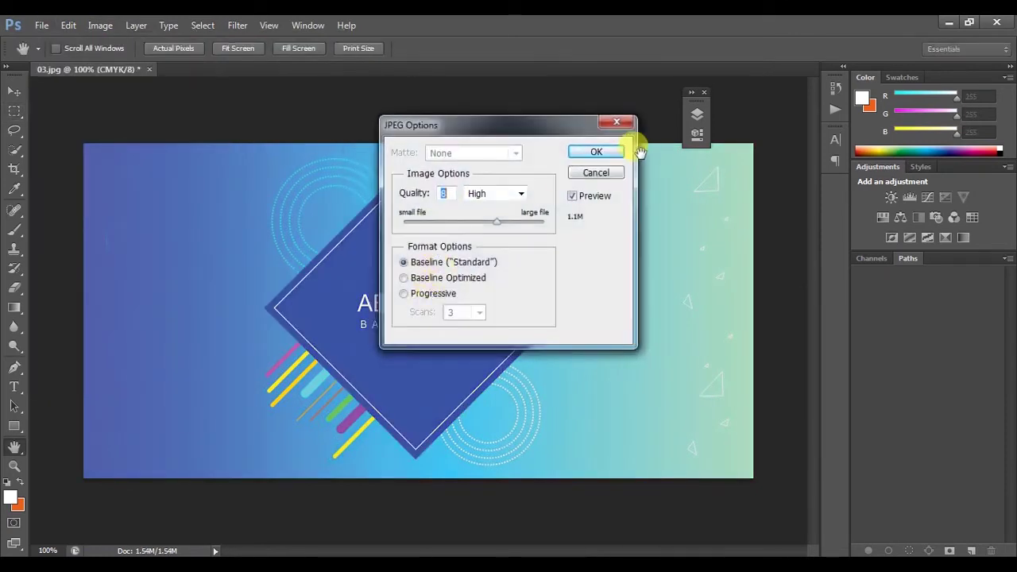
click(594, 151)
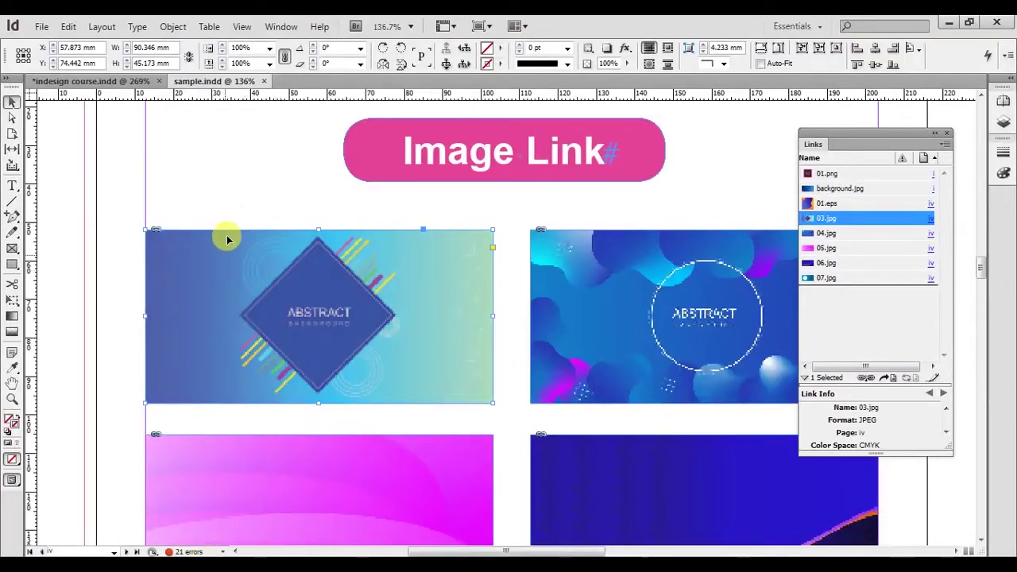
Step: Close the Links panel and set the word "Thanks" at the end of page 1 to 6 pt
click(263, 145)
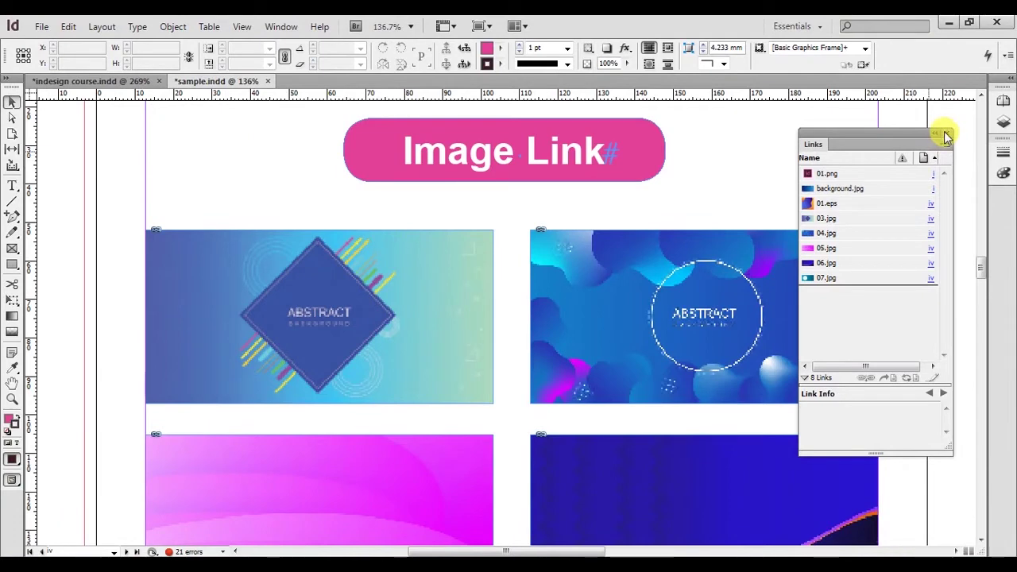
click(947, 134)
key(h)
drag(771, 341, 586, 199)
scroll(581, 241, down, 5)
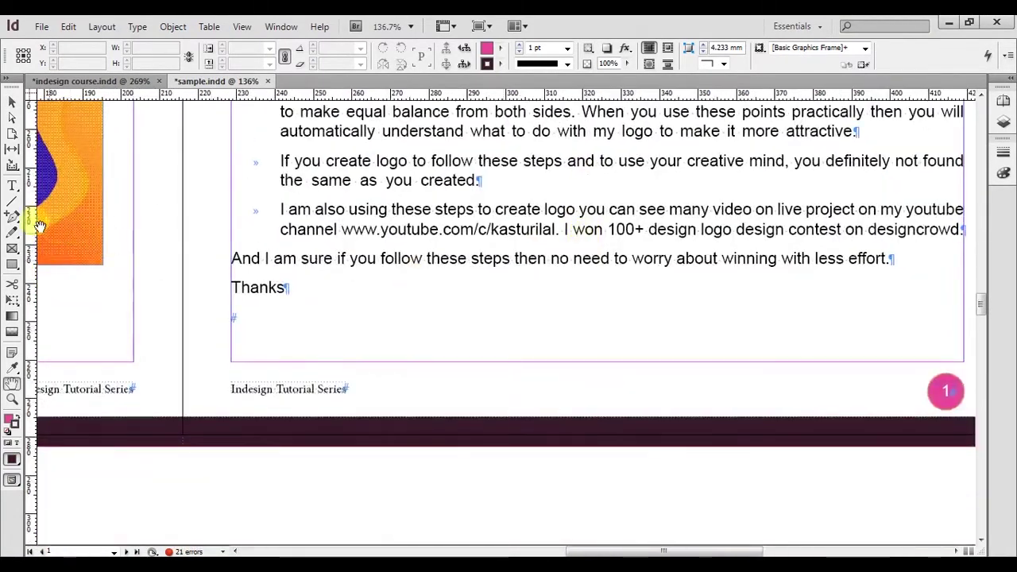
click(14, 187)
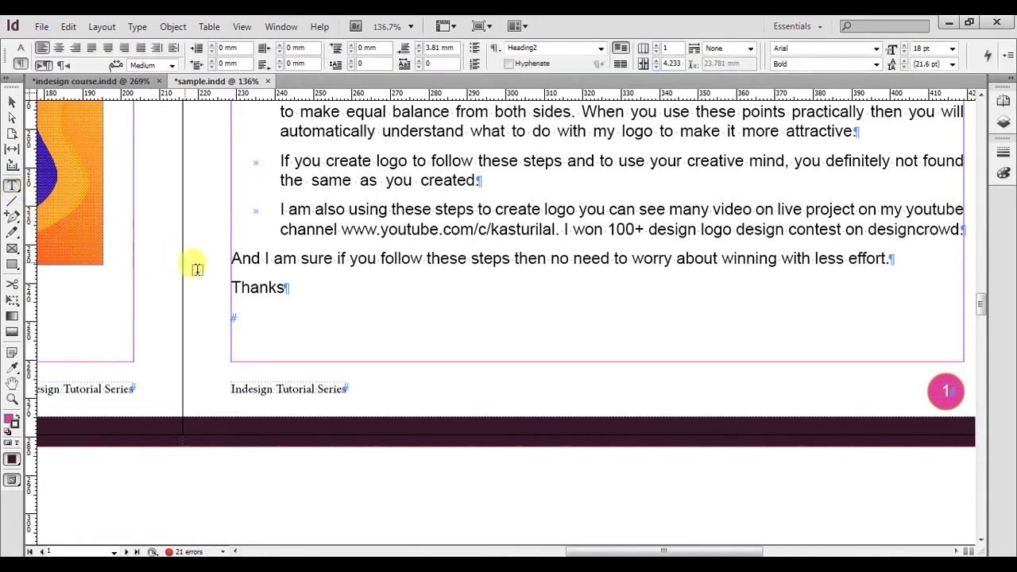
drag(235, 284, 313, 272)
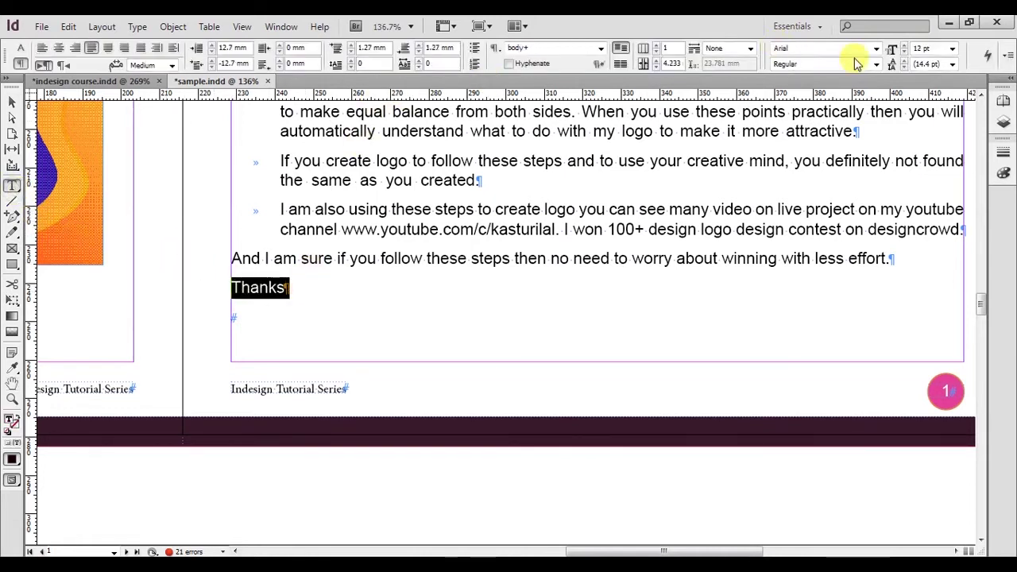
click(954, 50)
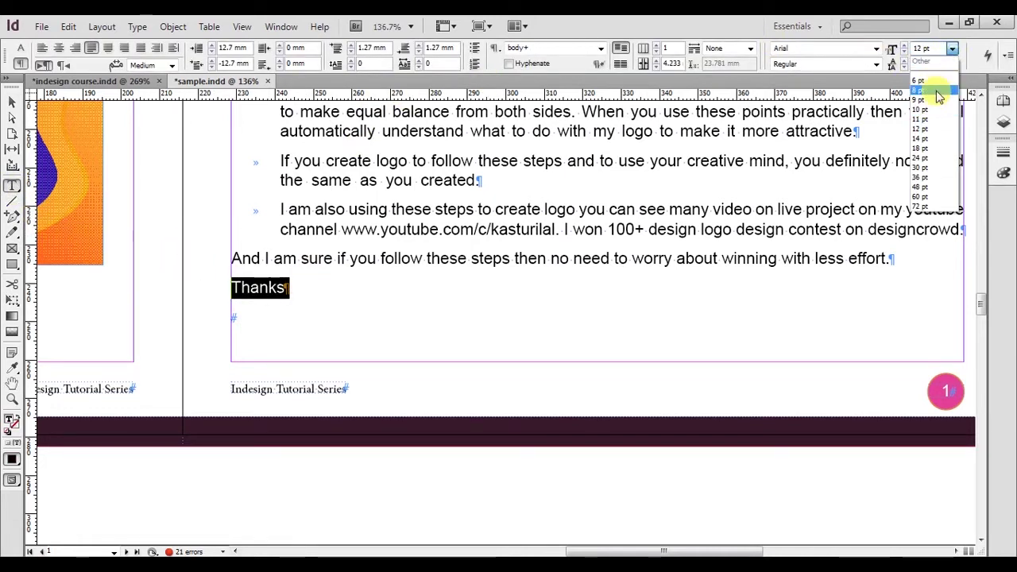
click(936, 70)
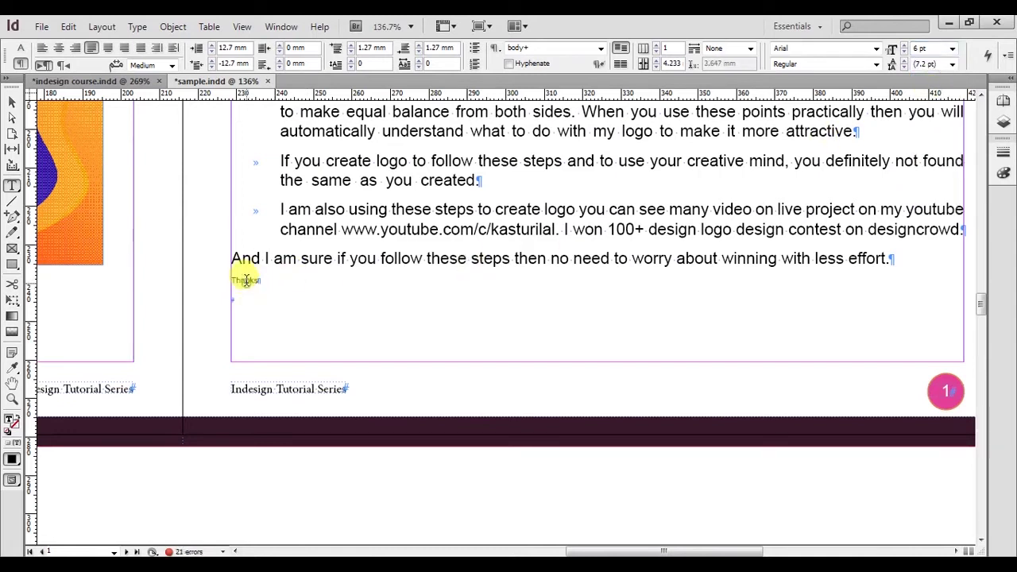
Step: Reopen the Preflight panel and bring up the preflight profile definitions for the Test profile
click(11, 101)
drag(213, 238, 569, 341)
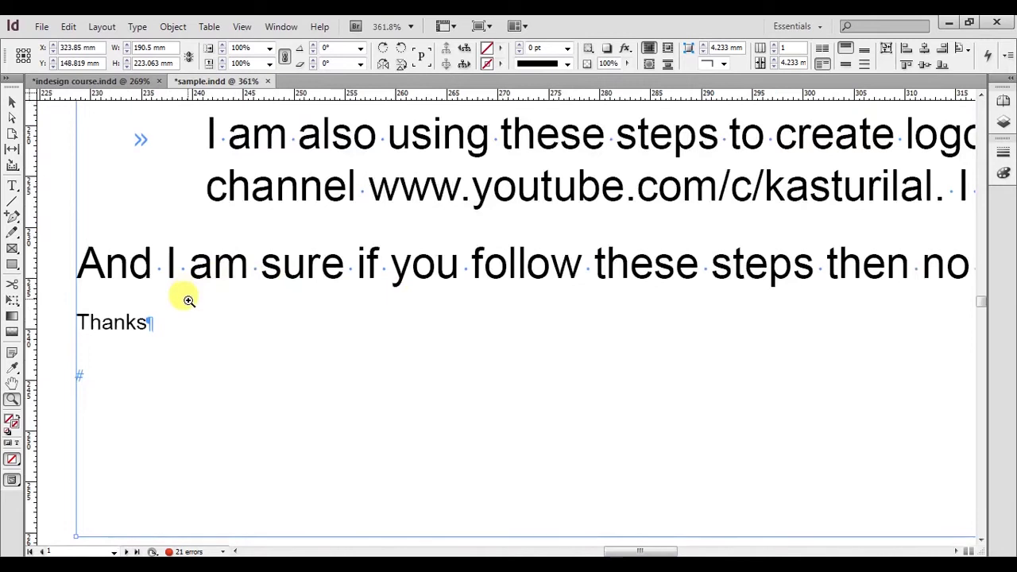
drag(188, 300, 302, 295)
click(11, 187)
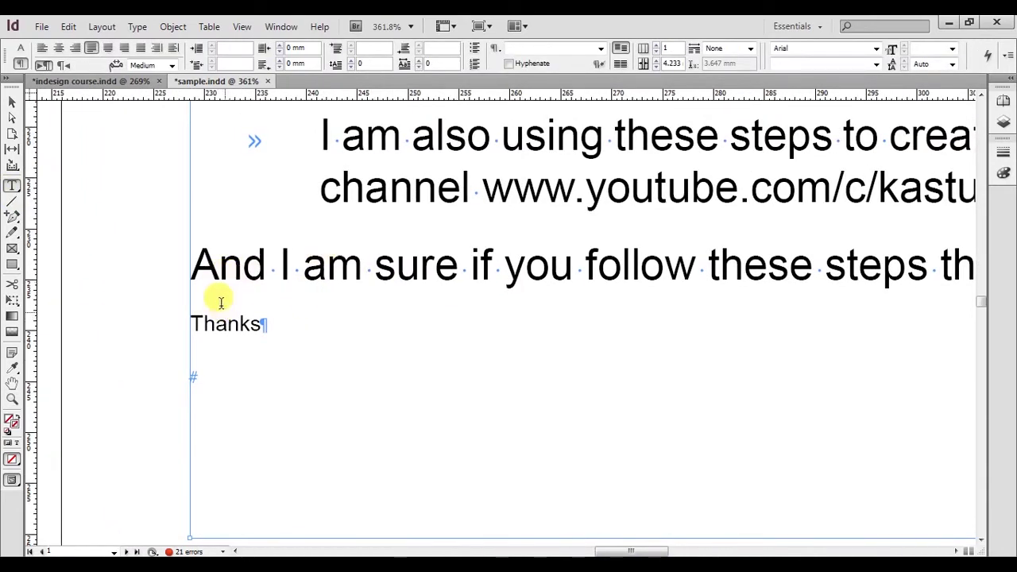
double_click(188, 551)
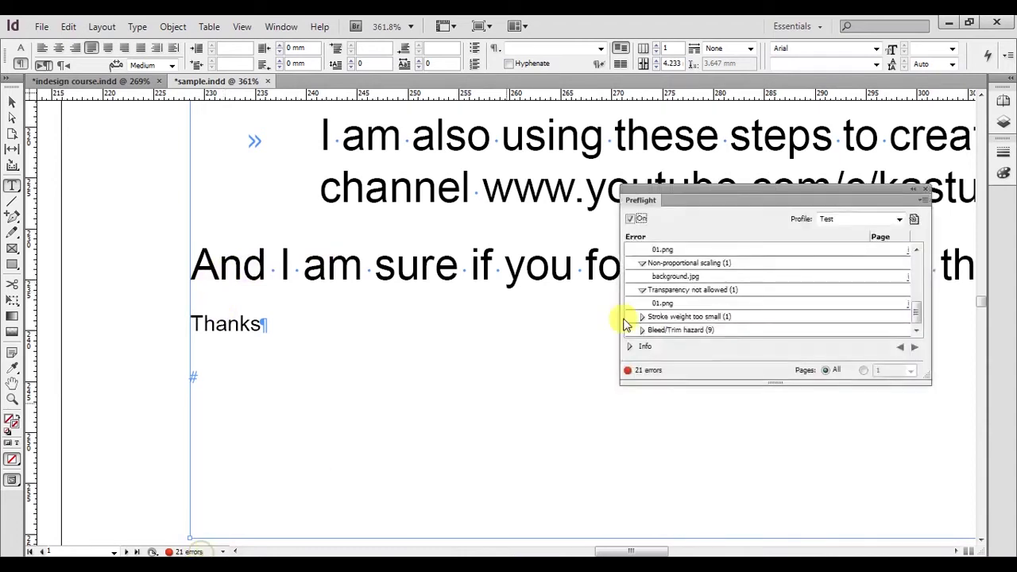
click(923, 201)
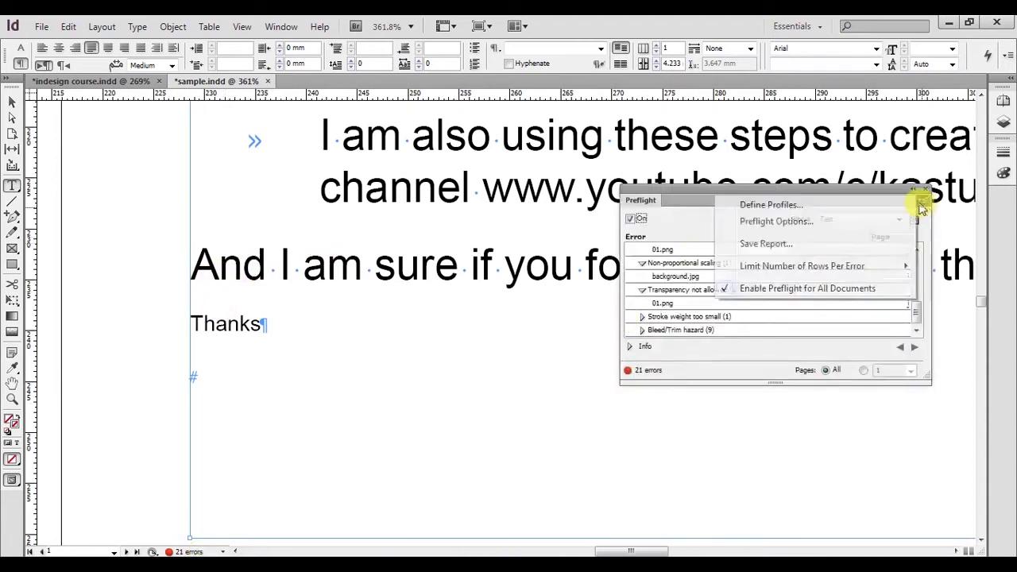
click(769, 205)
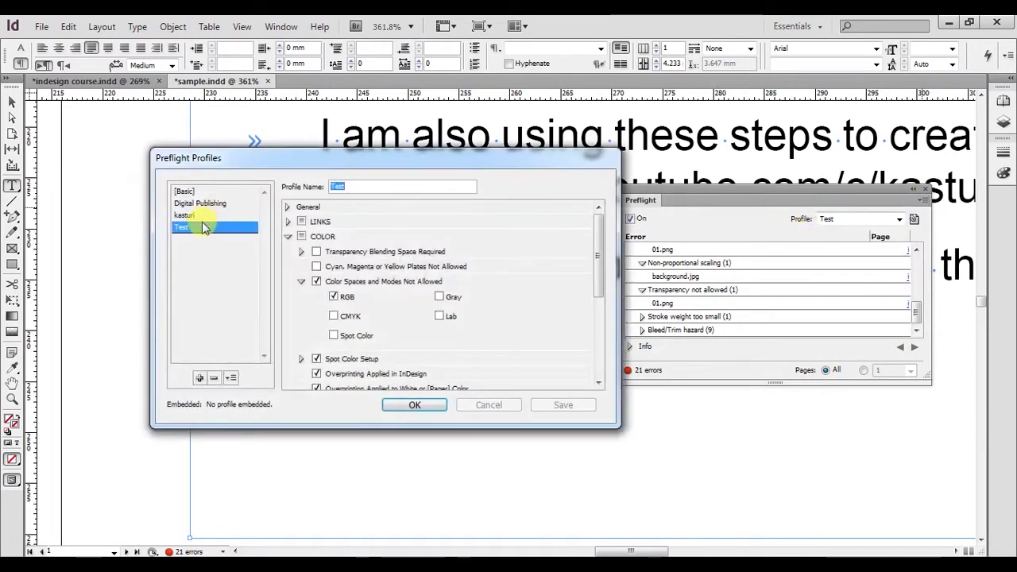
Step: Enable the Minimum Type Size check at 8 among the Test profile's Text rules and apply the profile
drag(604, 246, 596, 306)
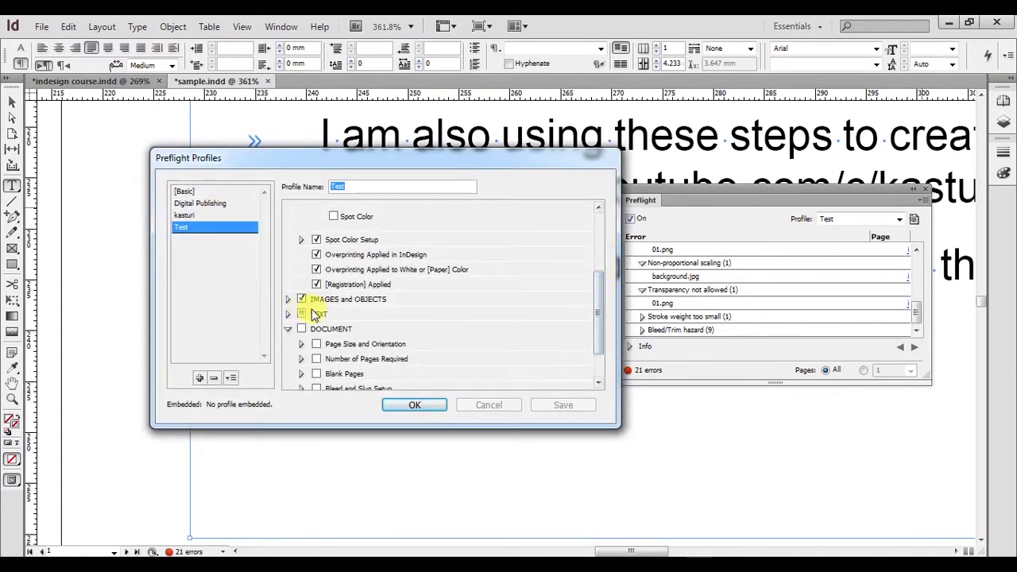
click(288, 315)
drag(596, 276, 598, 311)
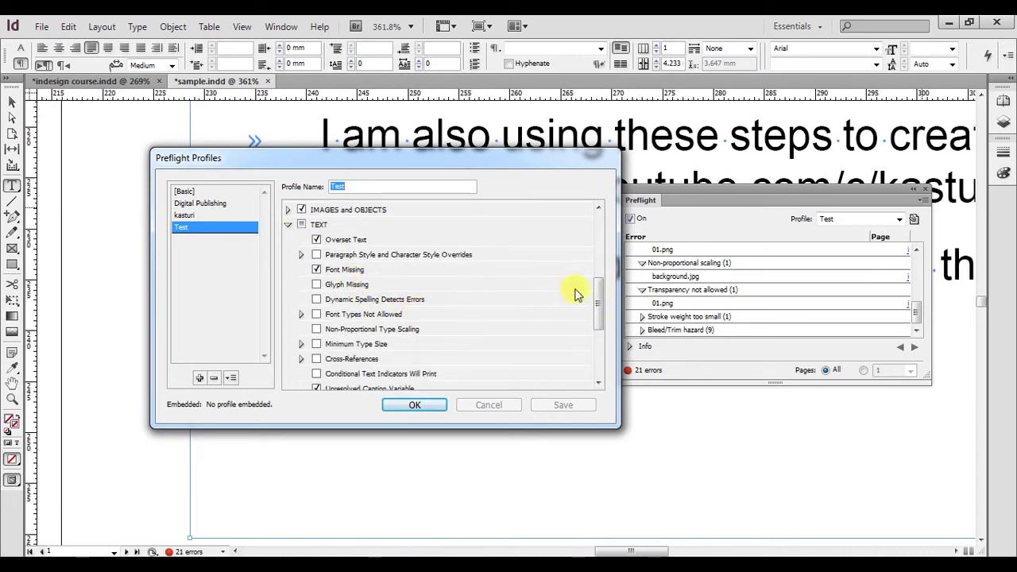
mouse_move(600, 297)
mouse_down()
mouse_move(599, 319)
mouse_move(600, 305)
mouse_up()
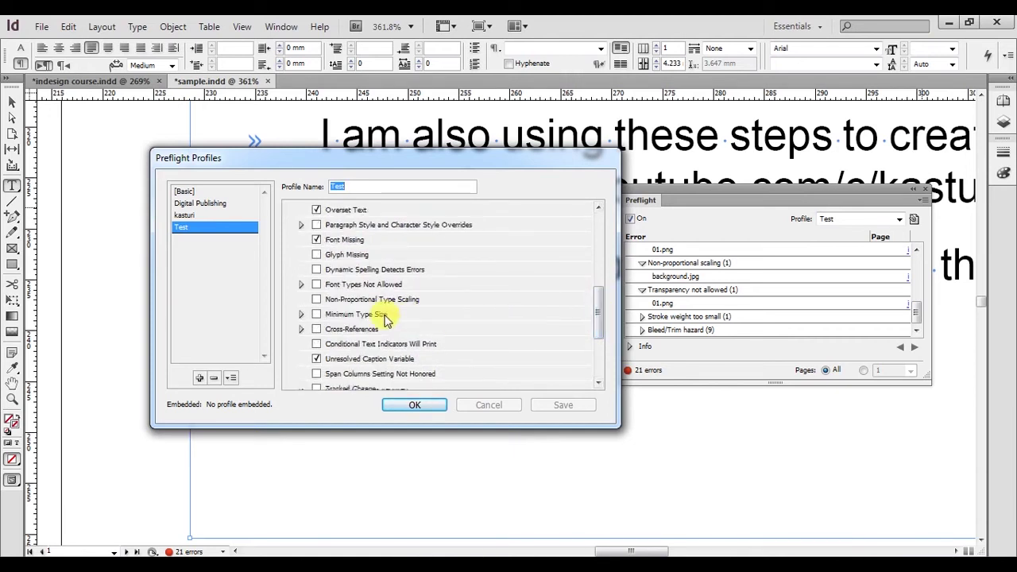
click(317, 315)
click(302, 315)
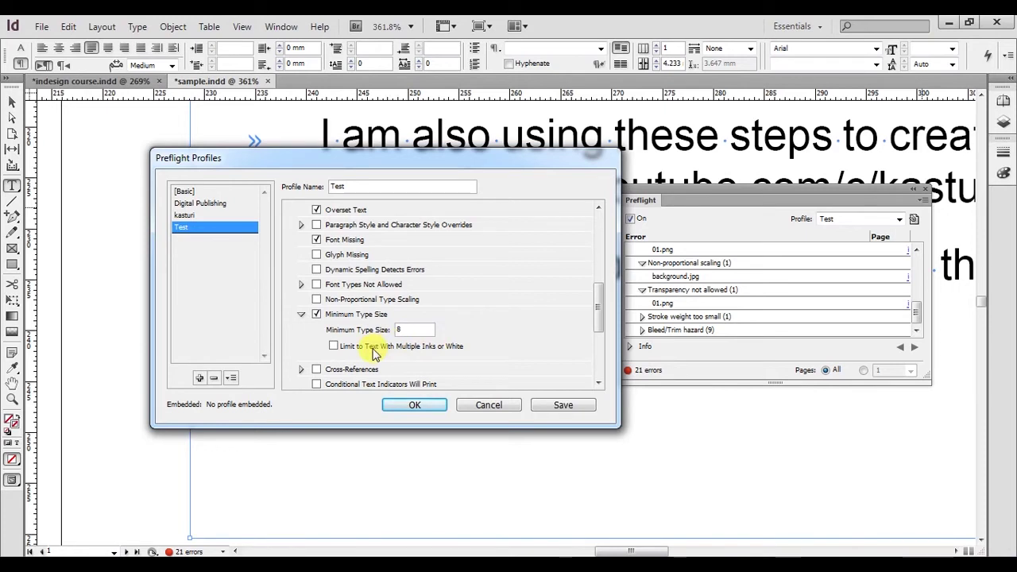
click(414, 404)
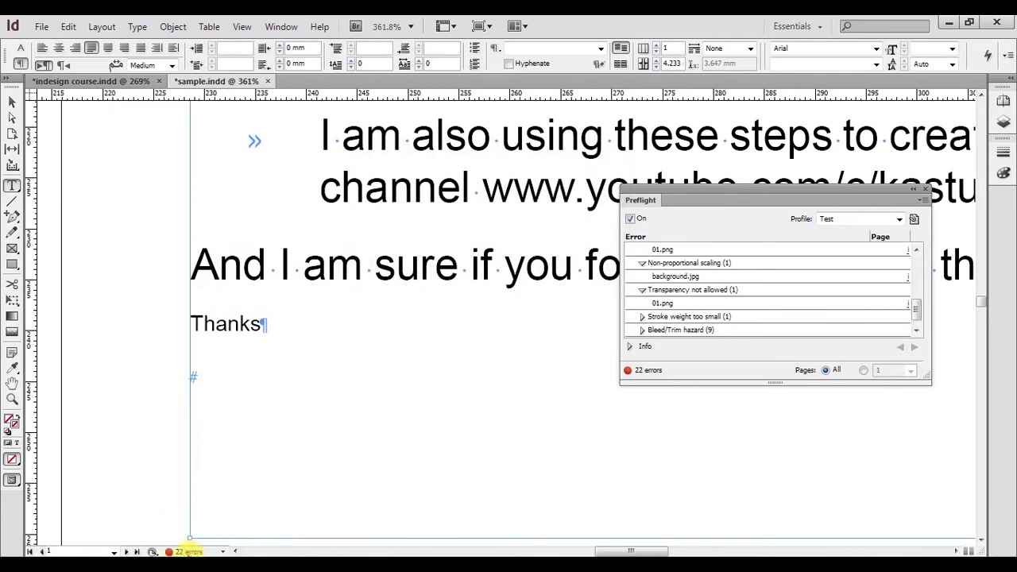
Step: Expand the Text errors in the preflight results and select the "Type too small" entry
double_click(188, 552)
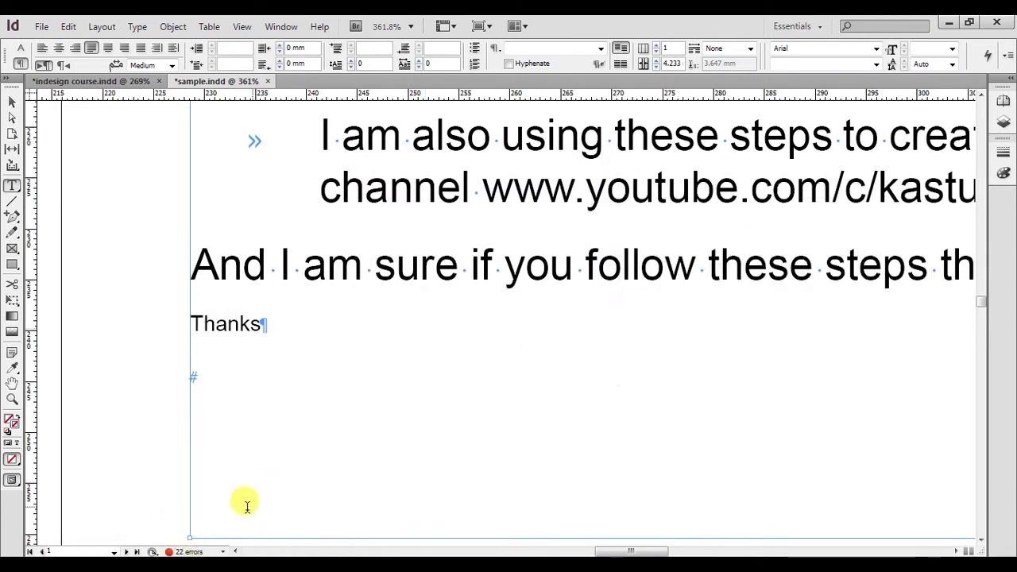
double_click(183, 551)
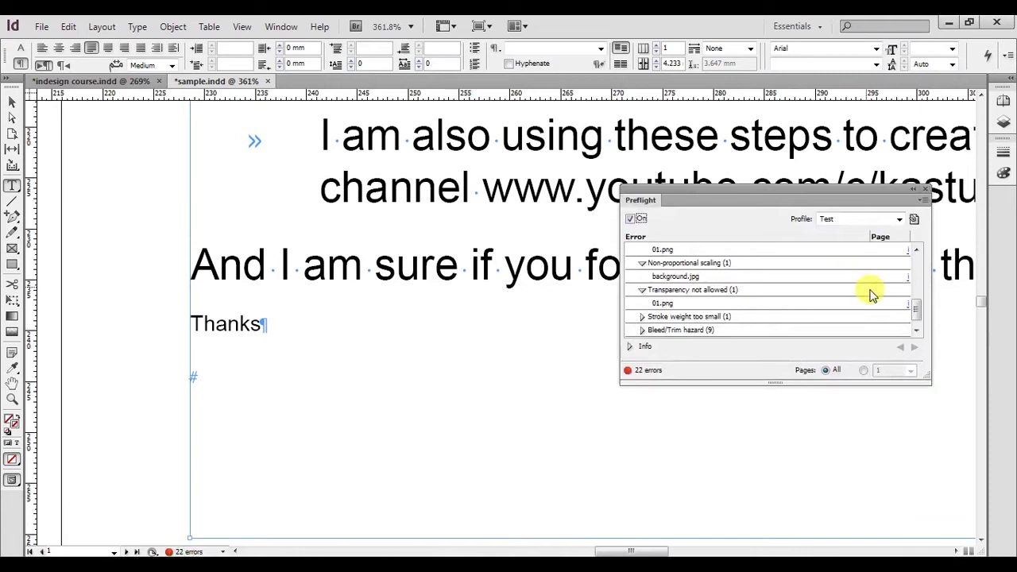
mouse_move(915, 314)
mouse_down()
mouse_move(918, 266)
mouse_move(911, 322)
mouse_up()
click(645, 334)
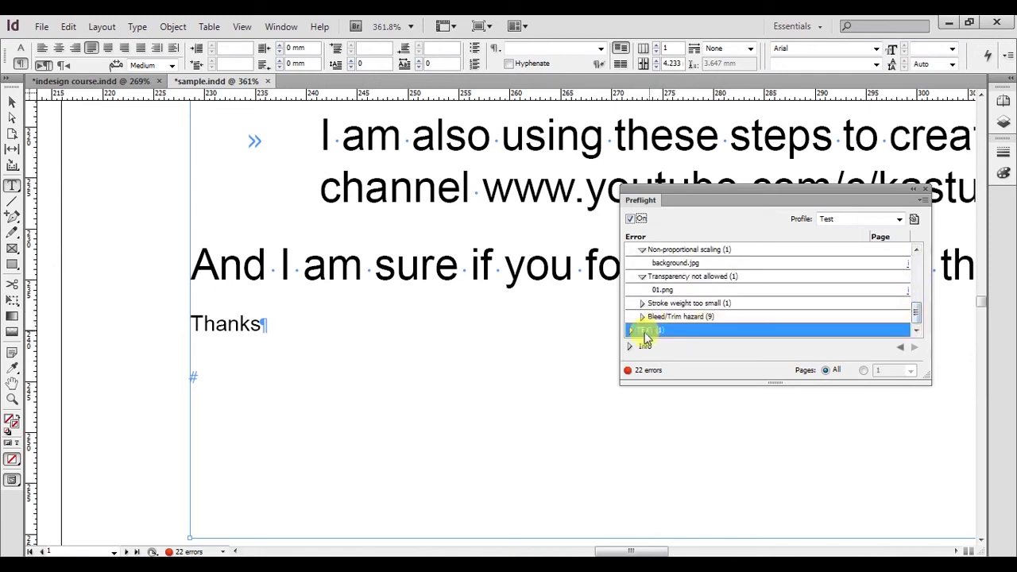
click(632, 331)
drag(911, 311, 916, 324)
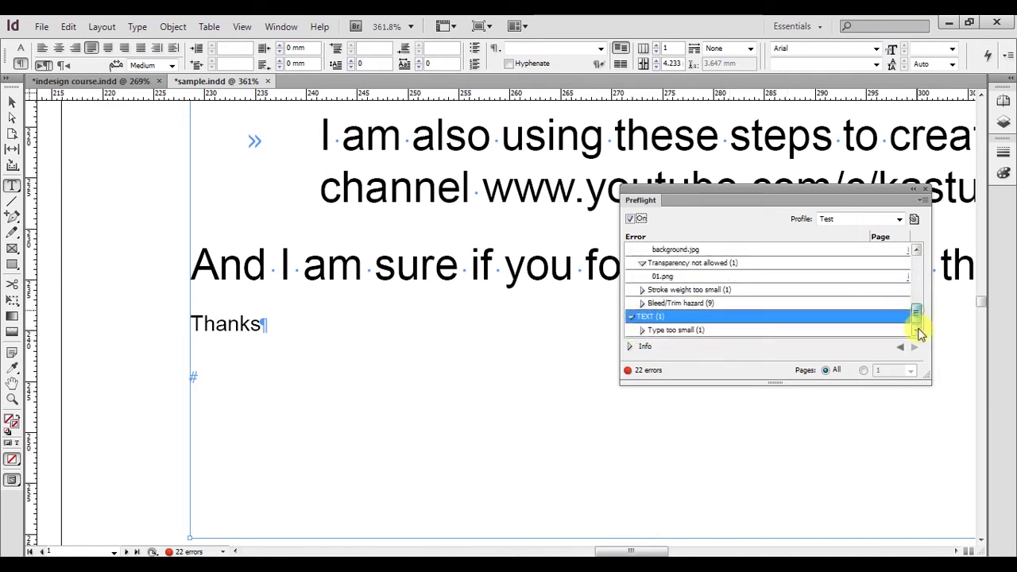
click(662, 332)
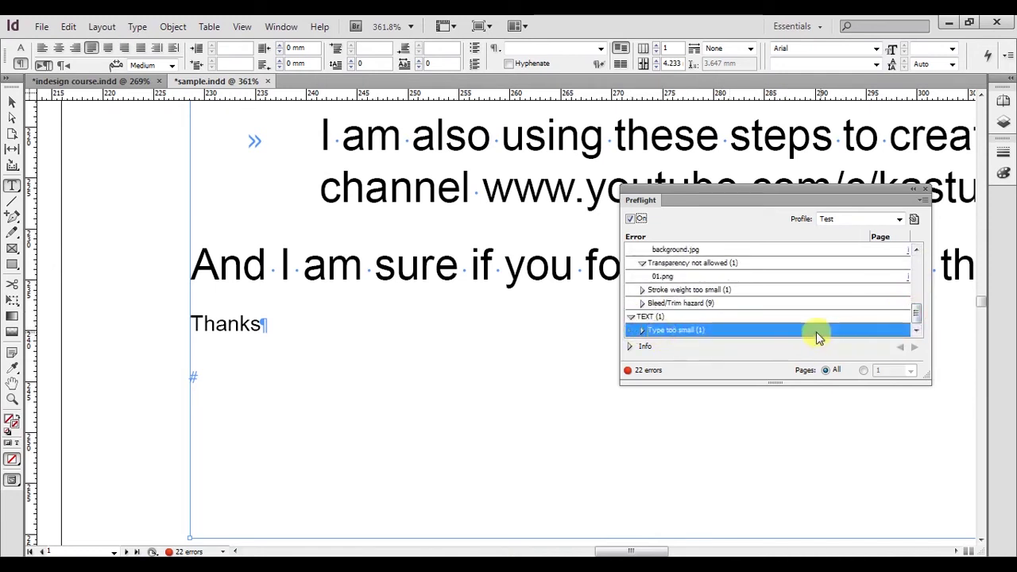
Step: Enlarge the Preflight panel, set it beside the whole-spread view, and try to expand the "Type too small" entry
drag(931, 310, 962, 311)
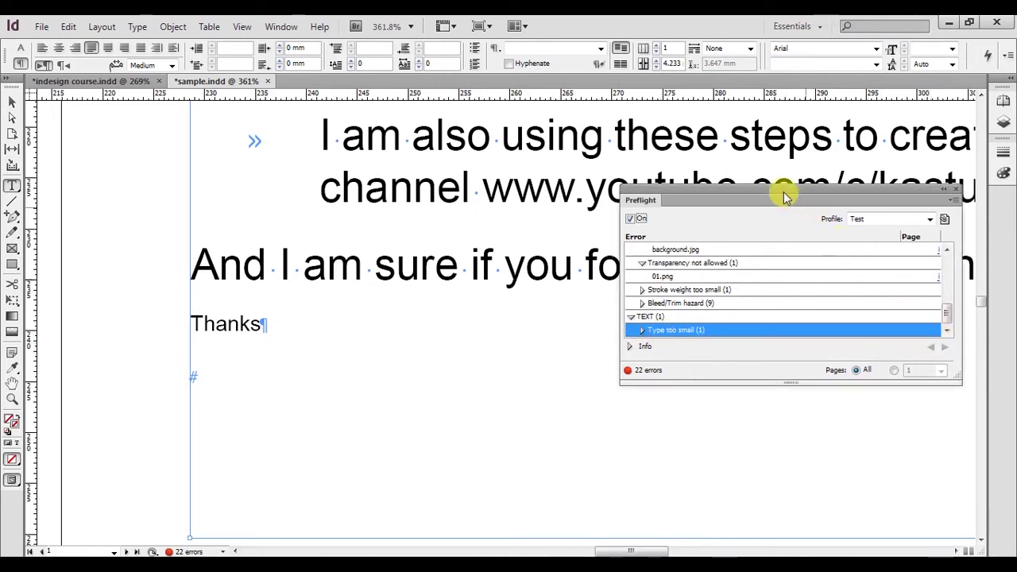
drag(787, 200, 612, 145)
drag(621, 326, 617, 451)
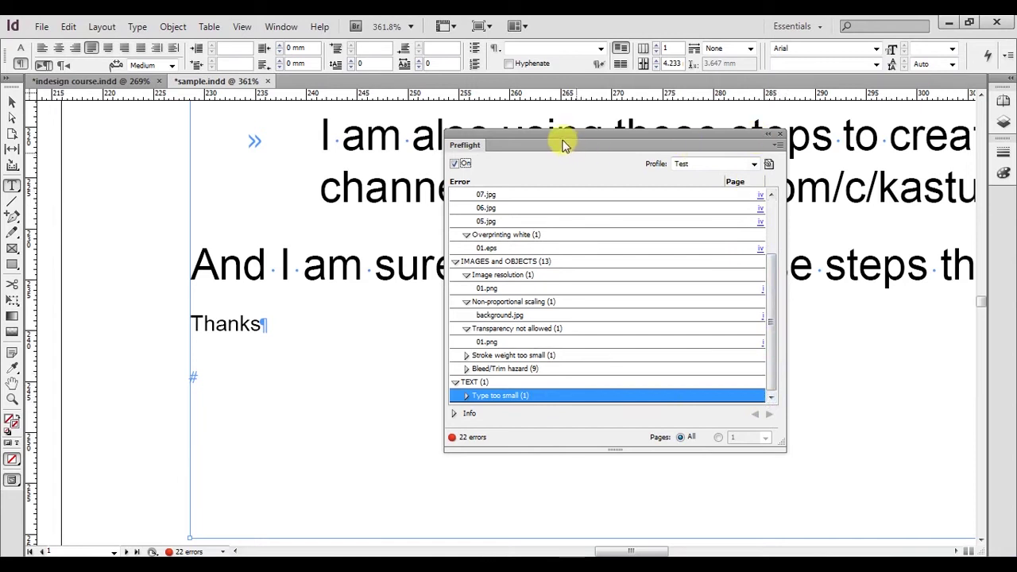
key(ctrl+alt+0)
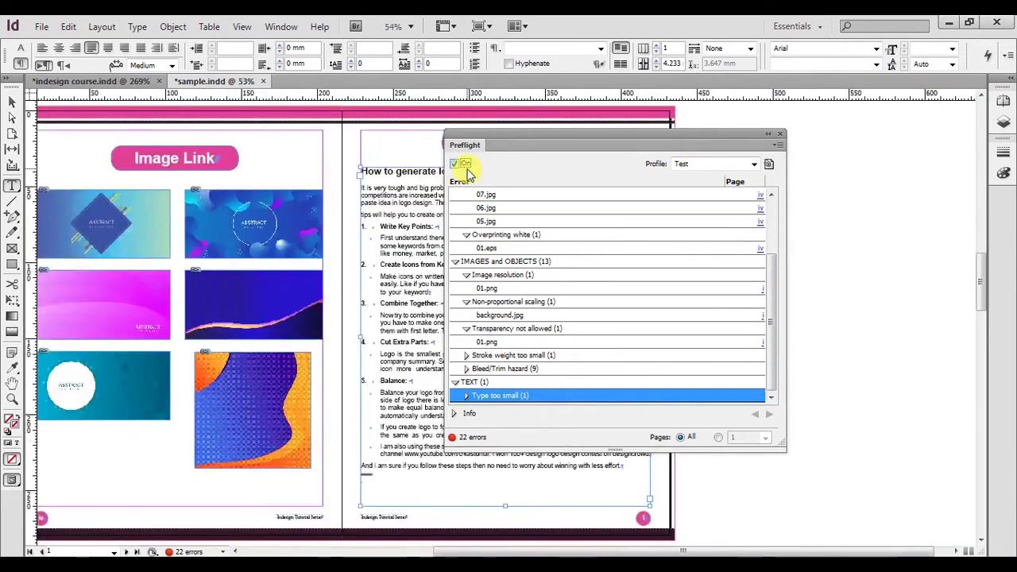
drag(763, 132, 876, 113)
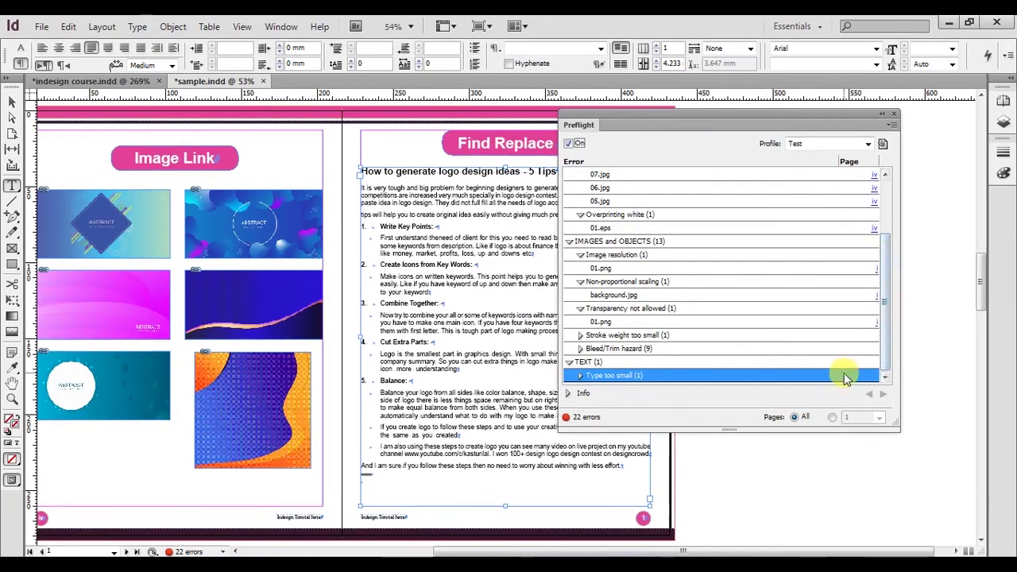
click(582, 376)
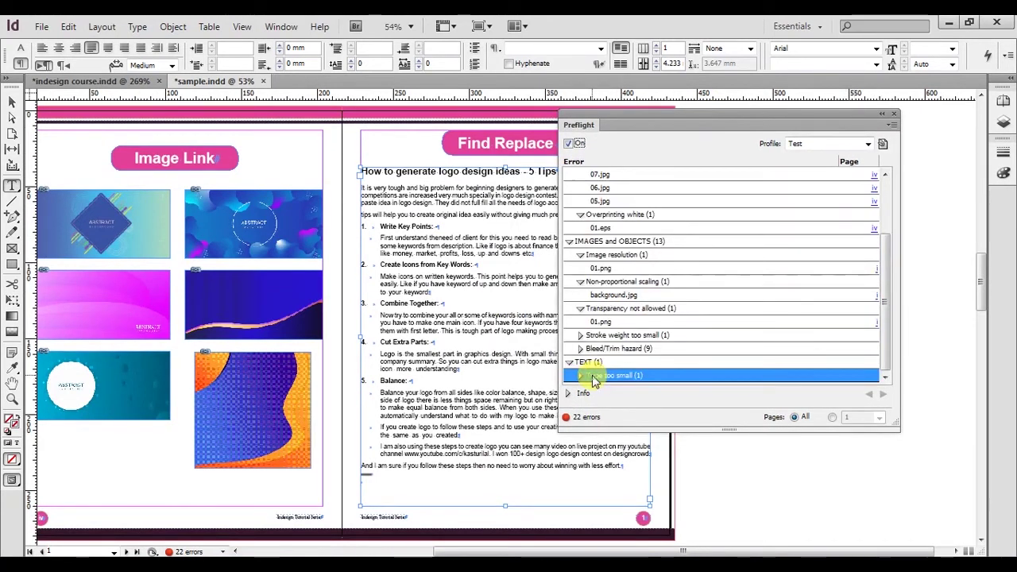
key(ctrl+shift+d)
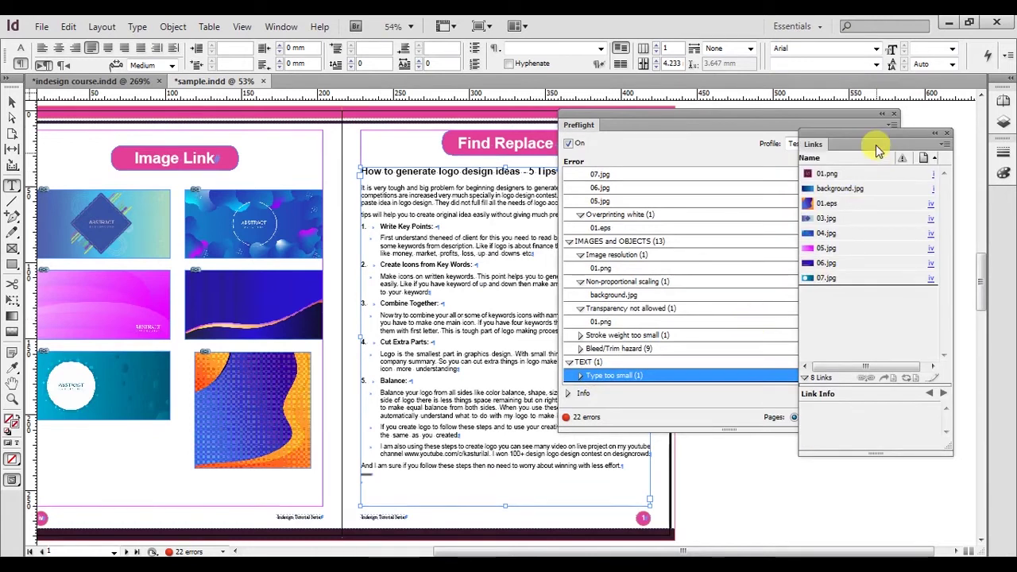
click(947, 132)
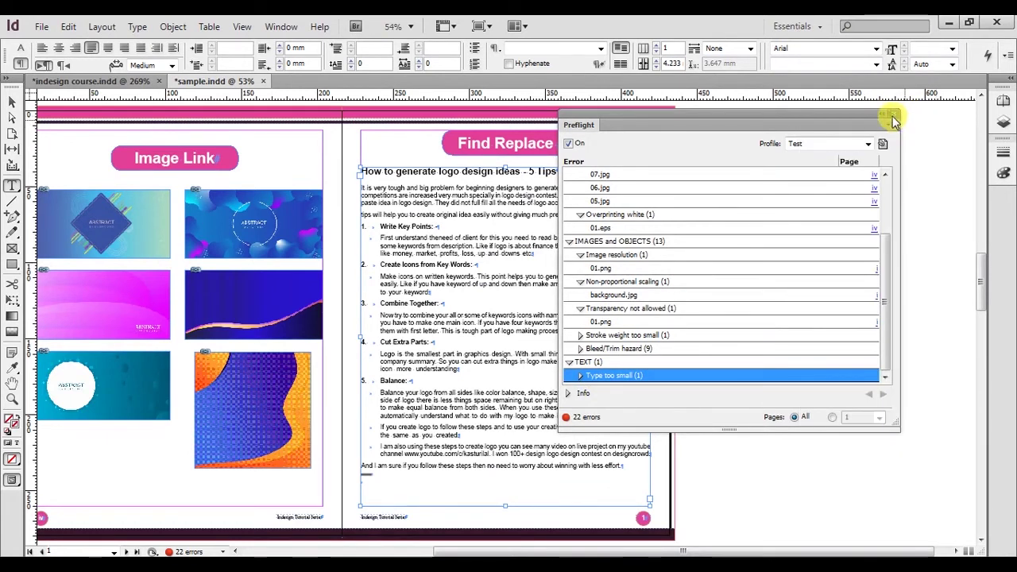
Step: Close the Preflight panel and undo the font size change on the word "Thanks" at the end of page 1
click(893, 114)
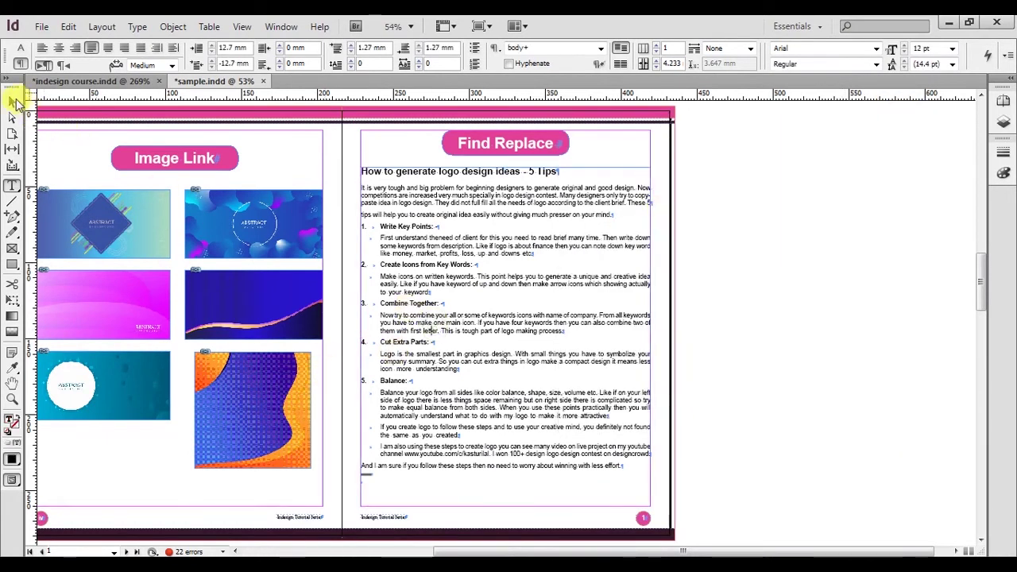
click(12, 102)
key(h)
drag(540, 313, 596, 318)
key(ctrl+z)
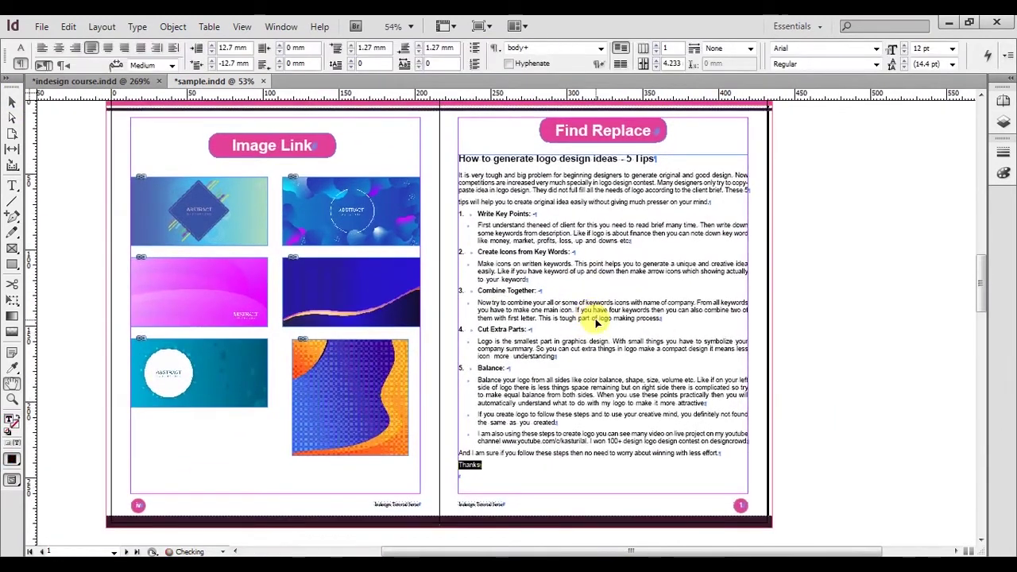
click(12, 101)
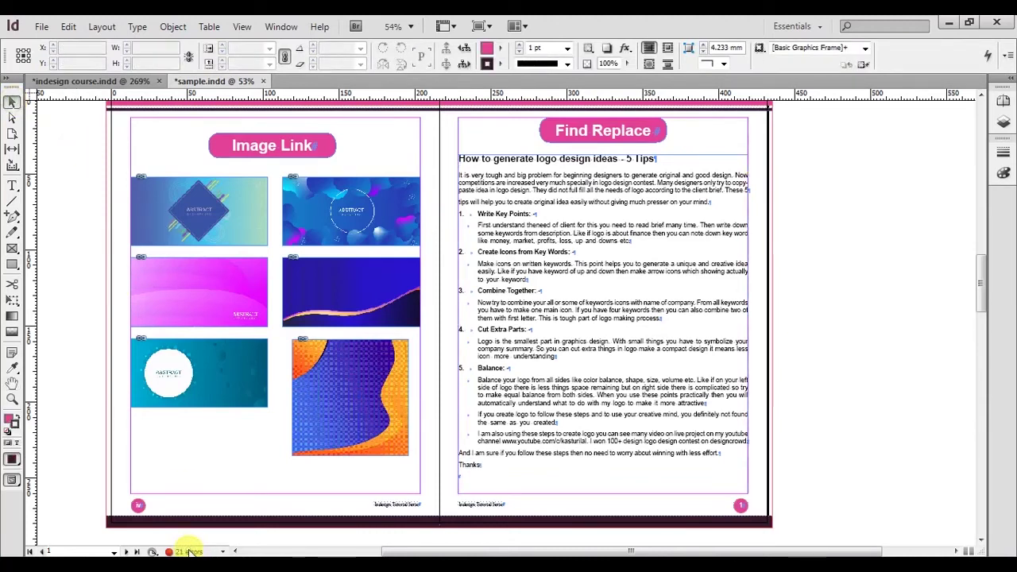
Step: Reopen the Preflight panel, switch the preflight profile to [Basic] (working), and close the panel
double_click(191, 551)
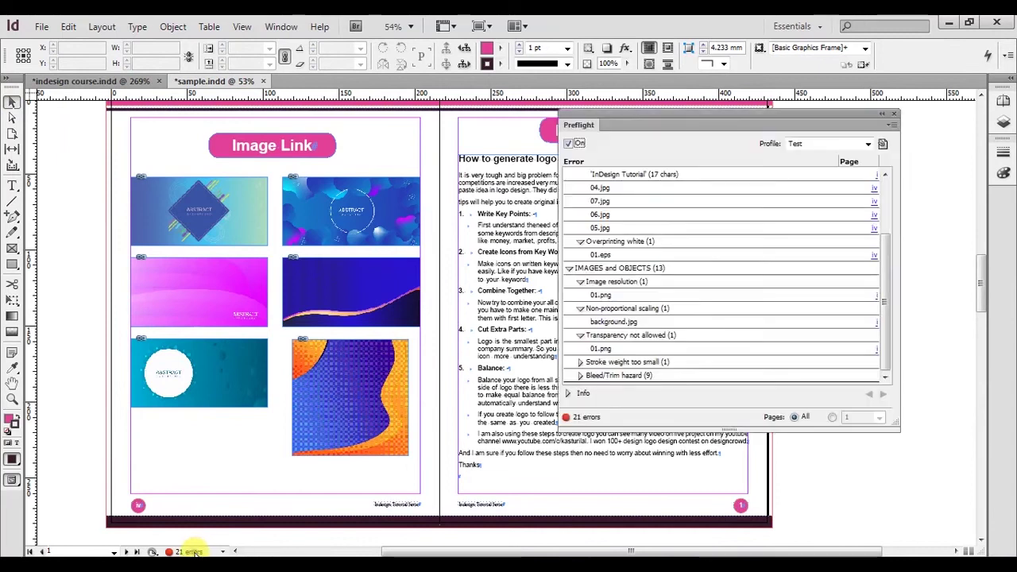
click(816, 144)
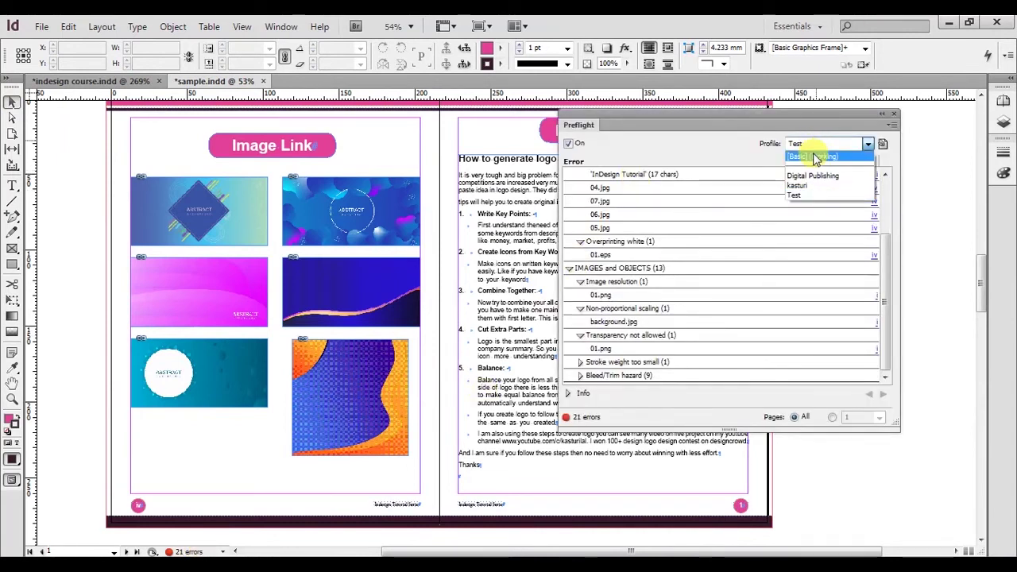
click(814, 156)
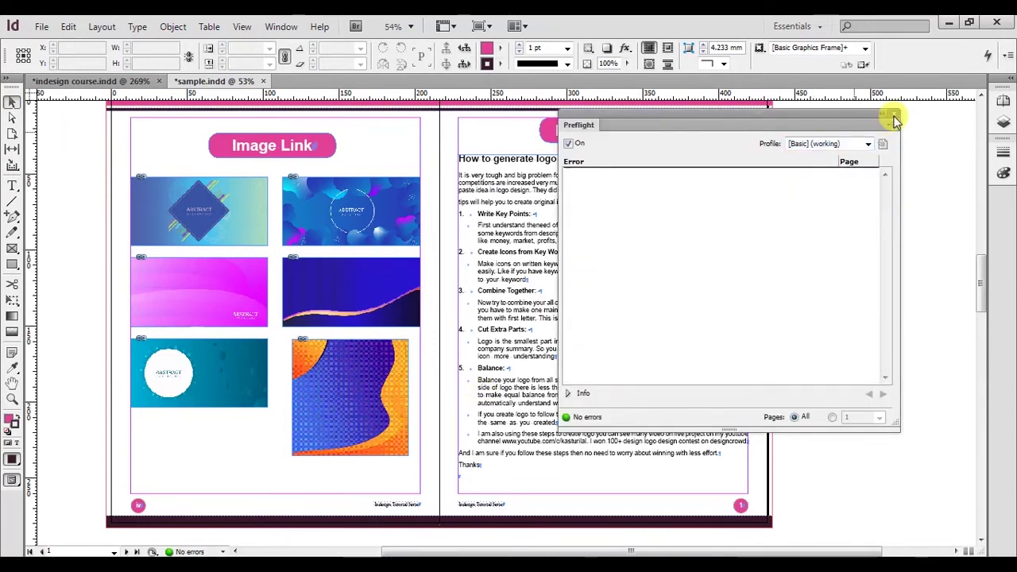
click(894, 117)
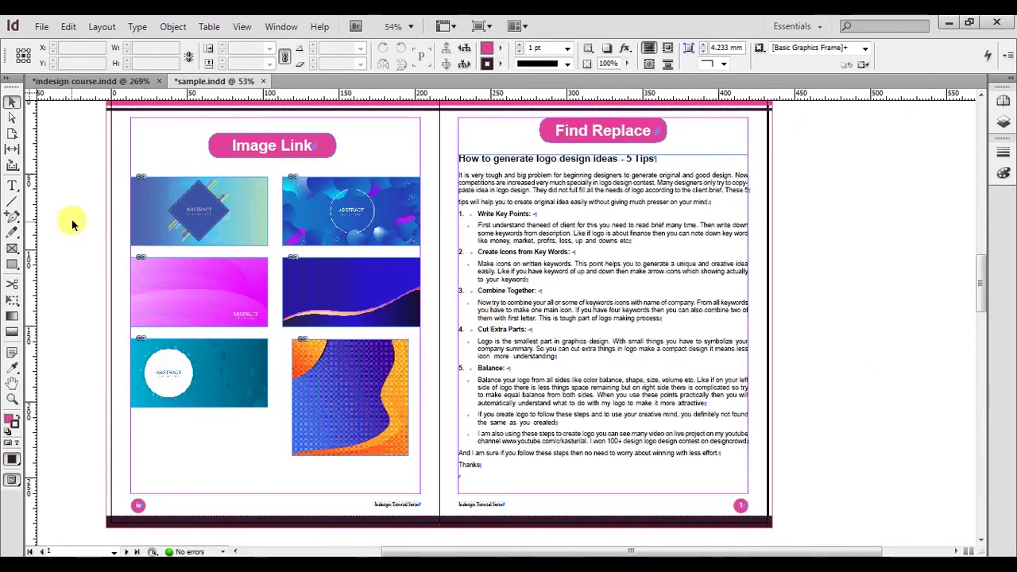
Step: Switch to indesign course.indd, highlight topic 19 "Separations" in the list, and return to sample.indd
click(90, 81)
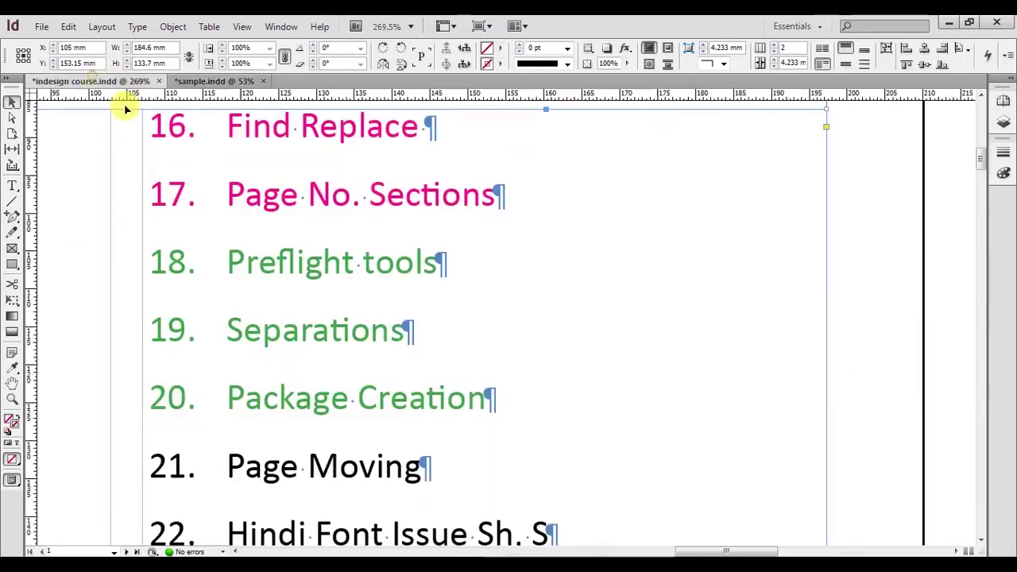
double_click(265, 324)
drag(226, 329, 390, 330)
click(194, 81)
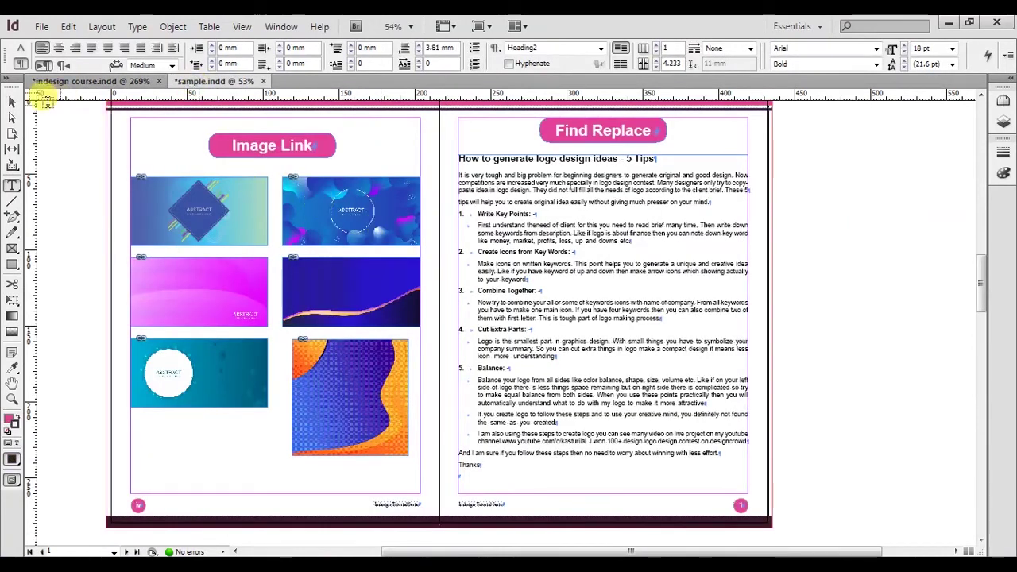
click(14, 103)
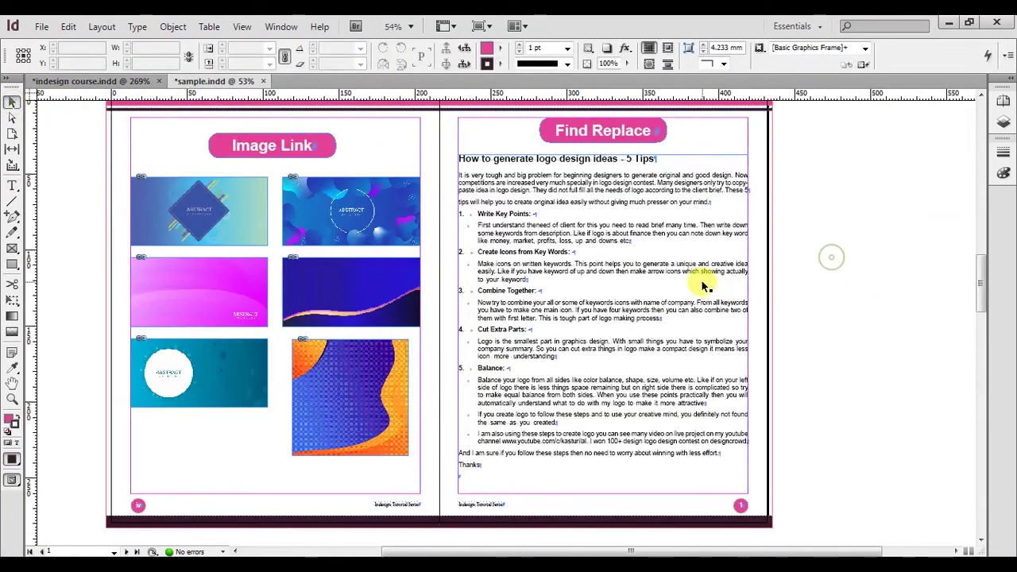
Step: Open the Separations Preview panel at the TOPIC and Table spread, move it beside the page, and enlarge it to list every ink
key(h)
scroll(676, 290, up, 5)
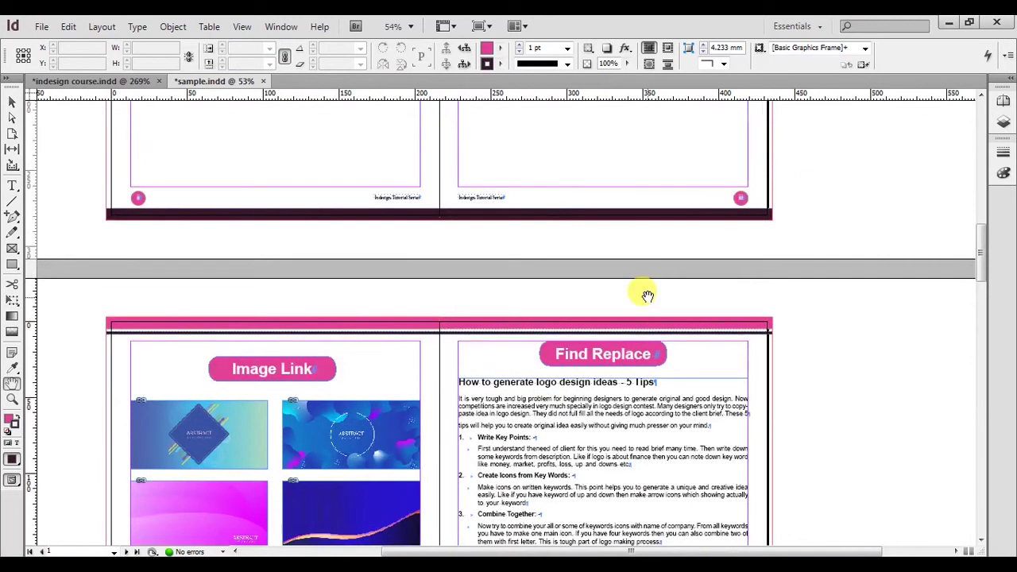
scroll(648, 296, up, 10)
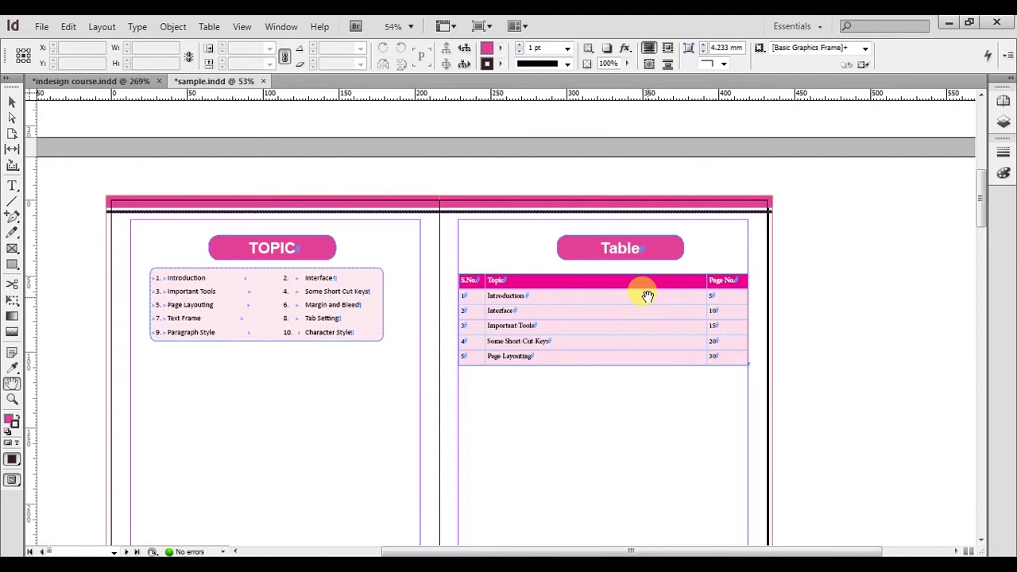
scroll(647, 295, up, 8)
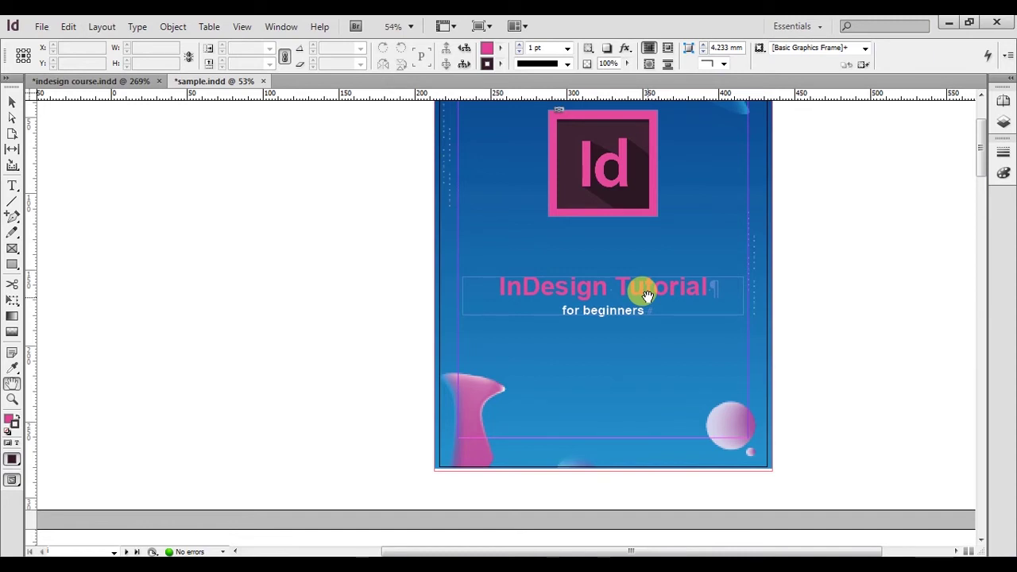
scroll(648, 296, down, 10)
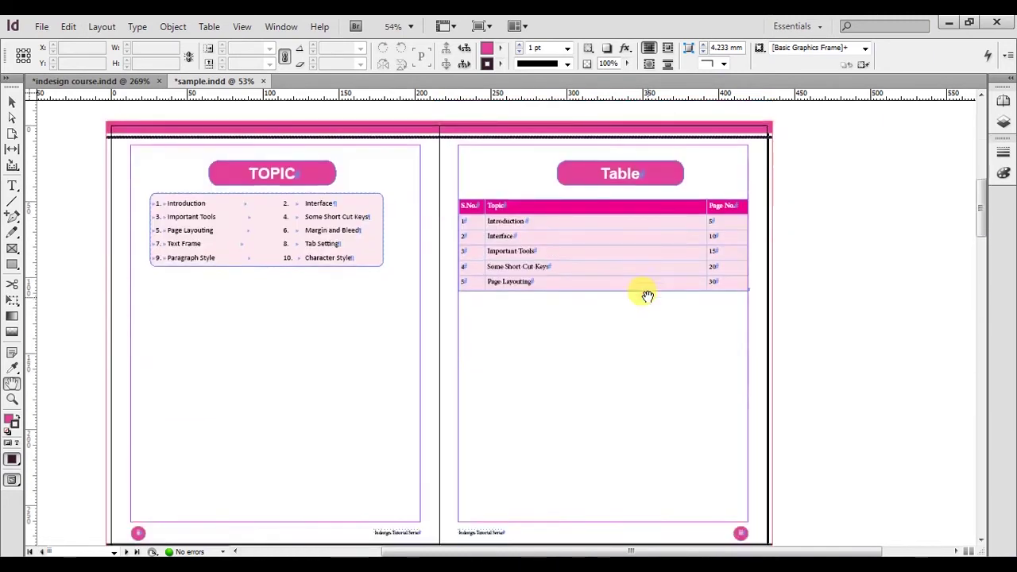
scroll(647, 295, up, 3)
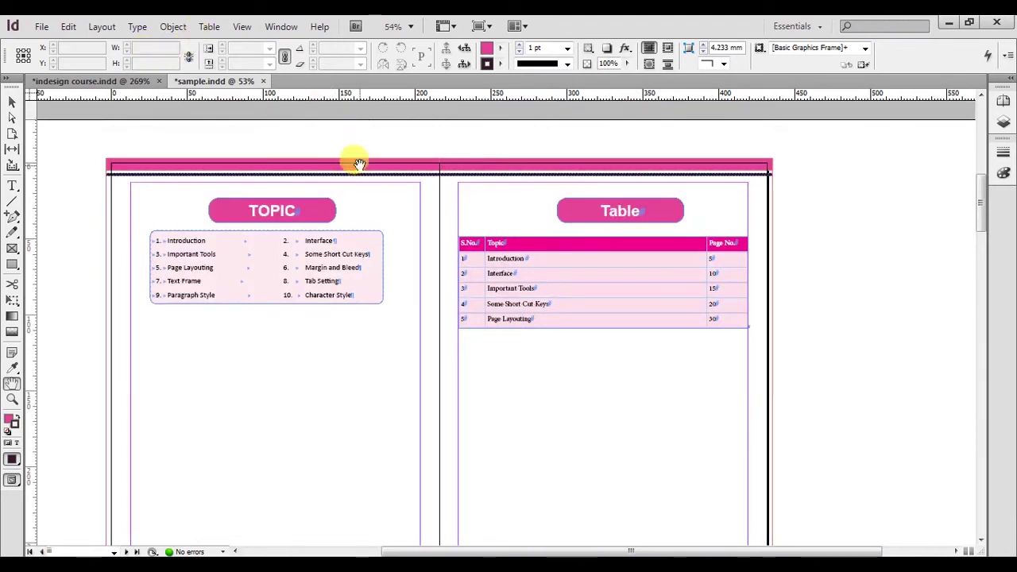
key(shift+F6)
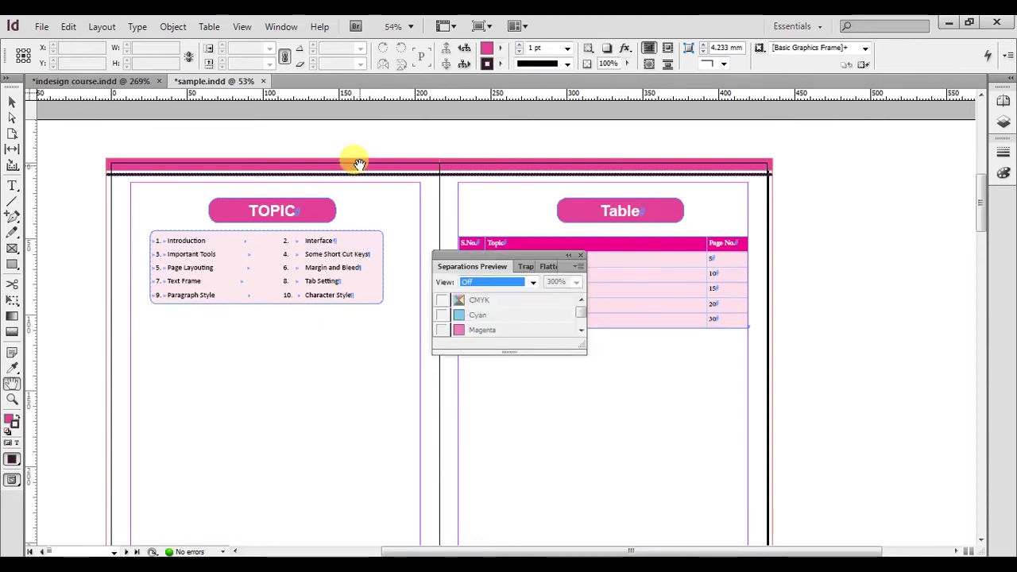
drag(518, 251, 836, 216)
drag(845, 304, 860, 384)
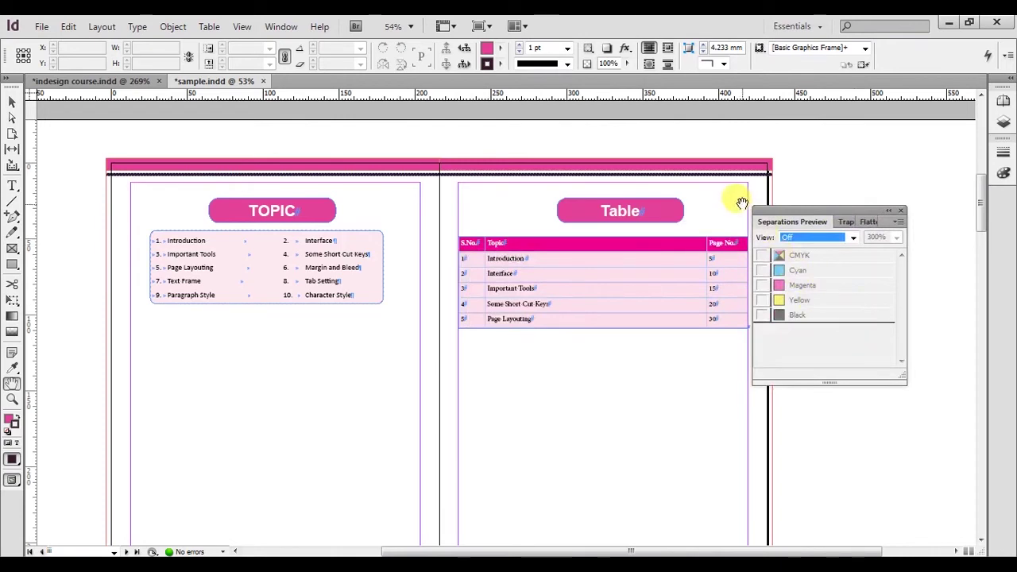
Step: Set the Separations Preview view mode to Separations
click(282, 26)
mouse_move(342, 413)
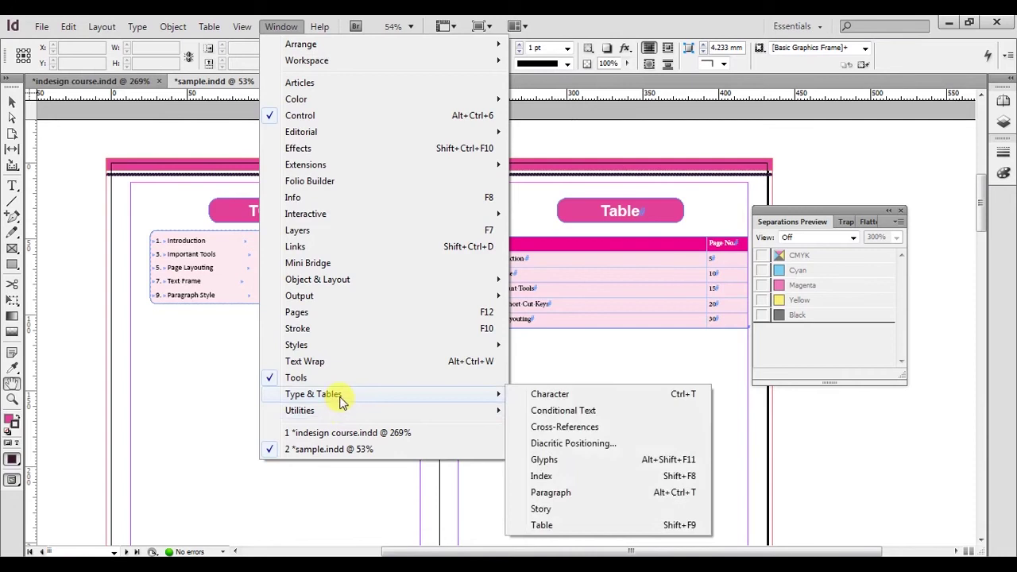
mouse_move(331, 349)
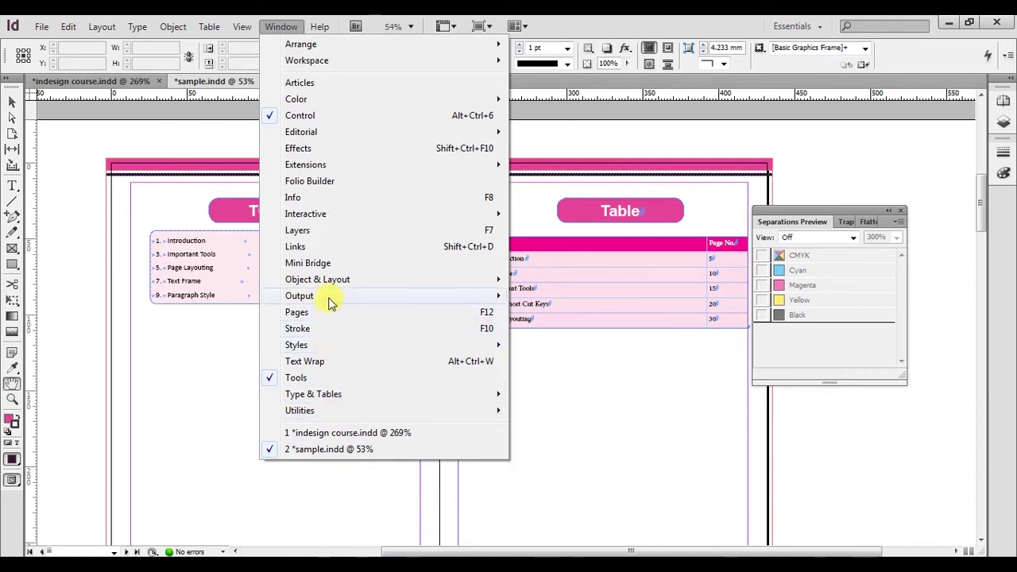
mouse_move(331, 305)
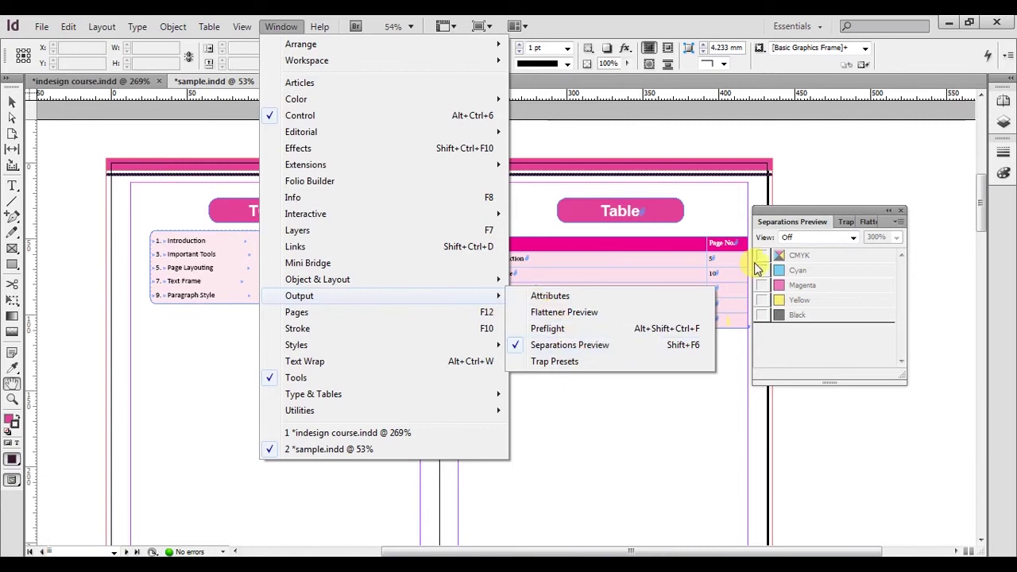
click(832, 246)
click(829, 240)
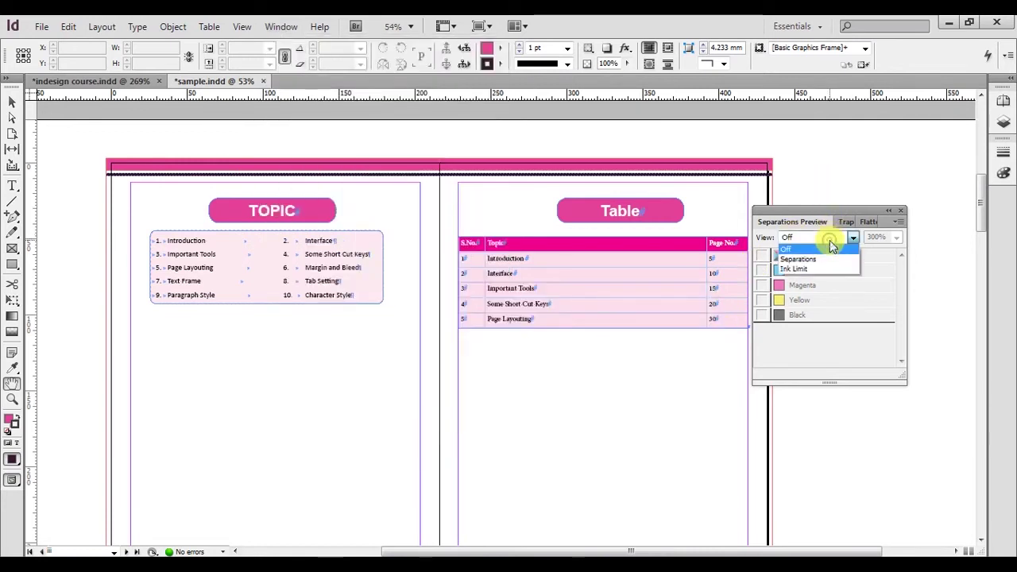
click(823, 252)
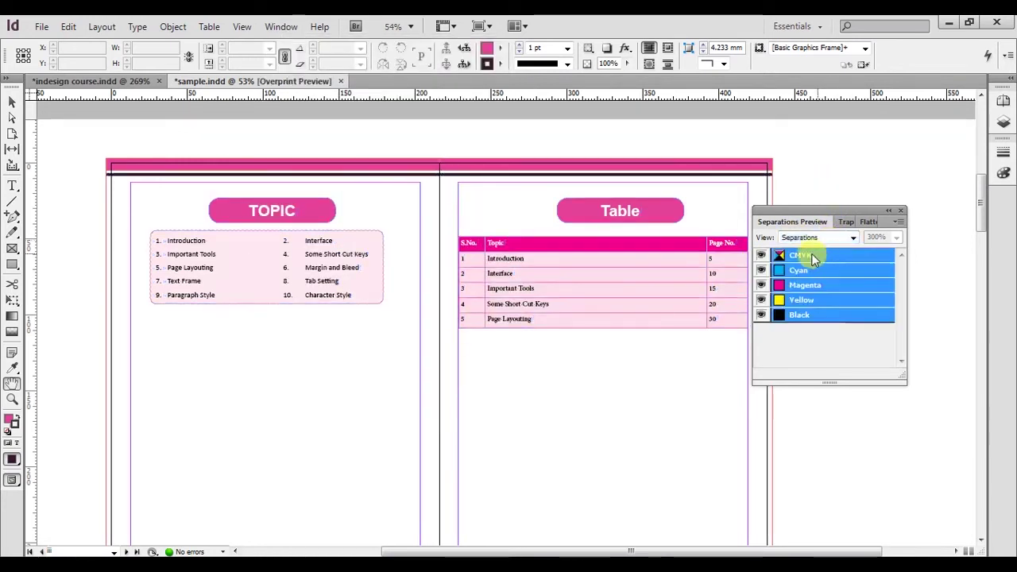
Step: Toggle the Black, Yellow and Magenta plates to compare the spread, isolate the Cyan plate, and show all CMYK plates again
click(761, 315)
click(762, 316)
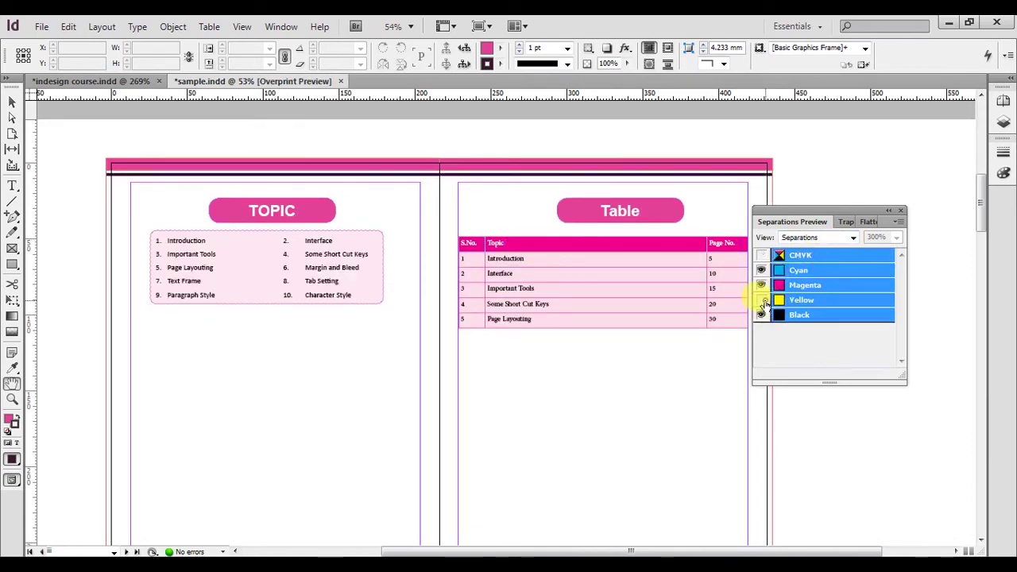
click(761, 284)
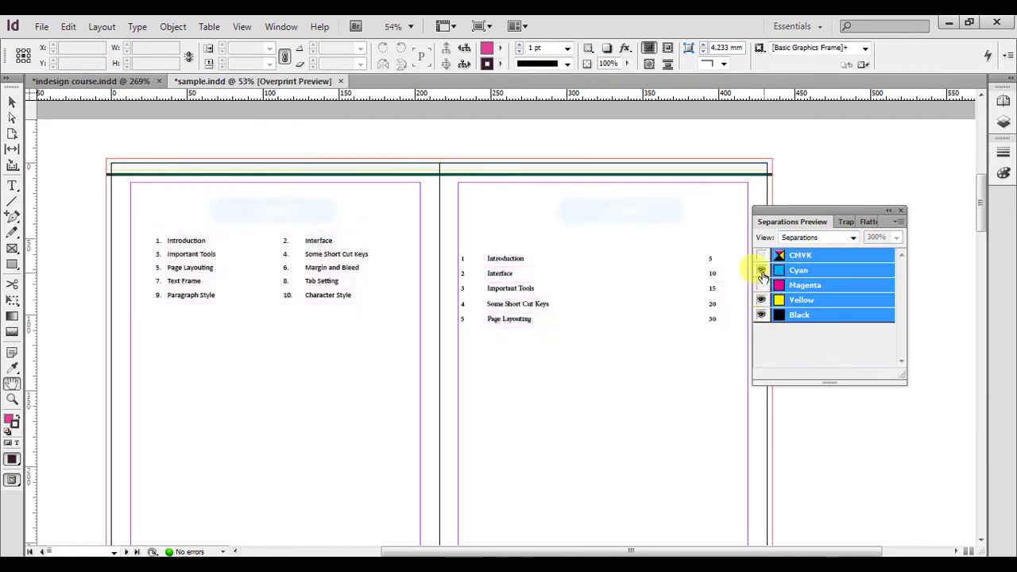
click(771, 271)
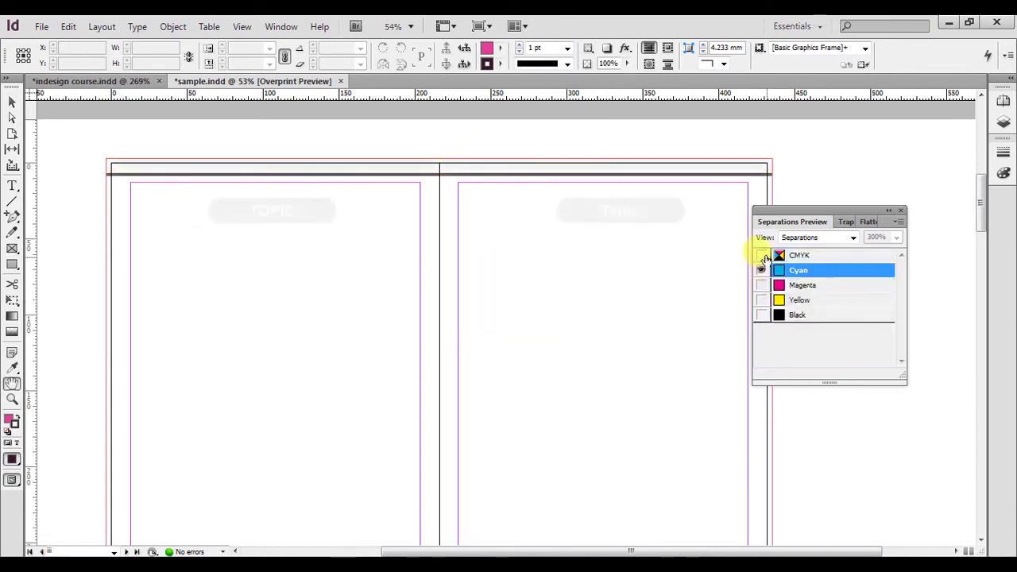
click(762, 256)
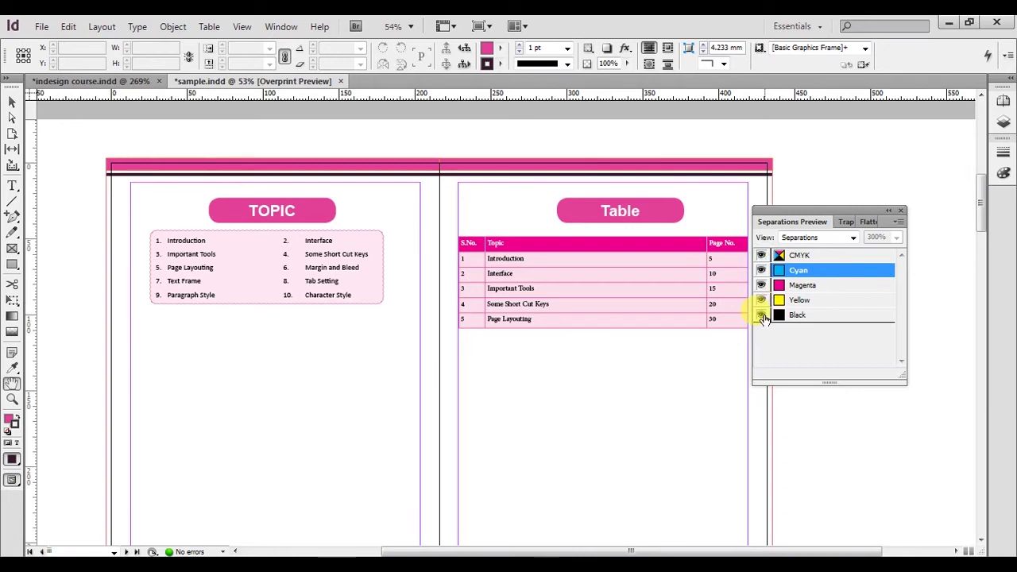
Step: Hide the Black plate, examine how the Find Replace page appears without it, and show Black again
click(761, 315)
scroll(486, 274, down, 10)
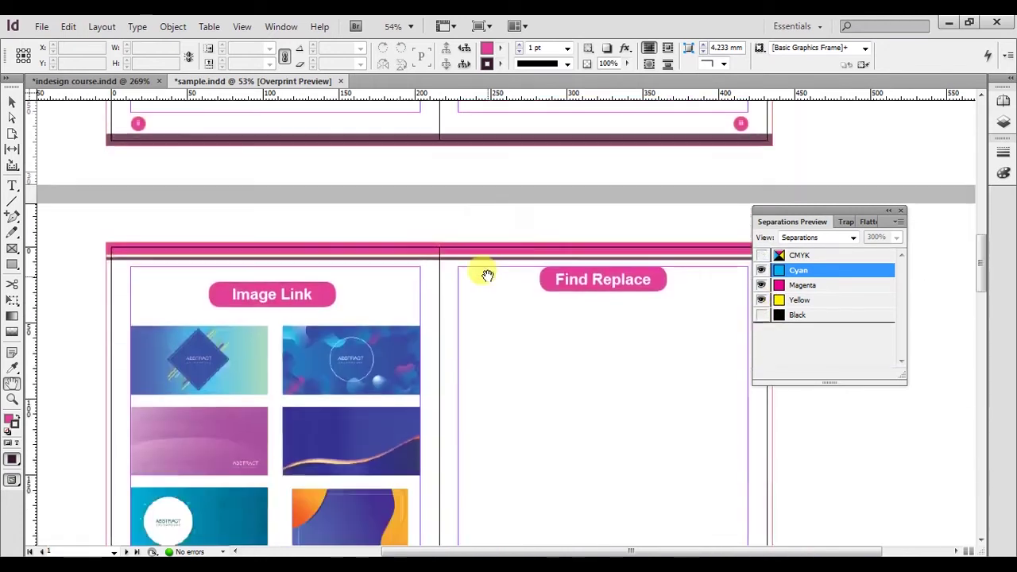
scroll(487, 274, up, 4)
key(z)
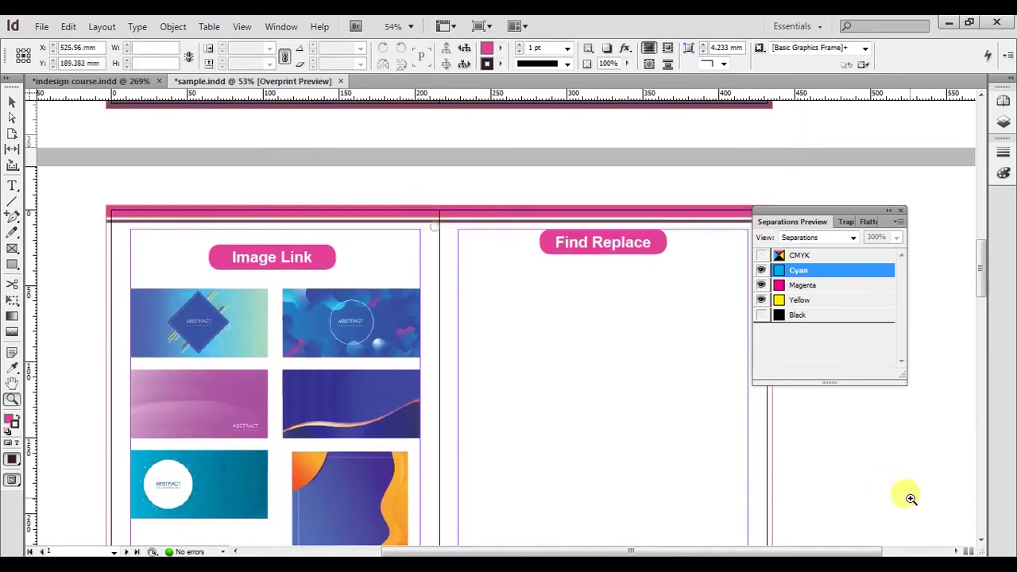
drag(909, 495, 445, 226)
click(12, 103)
click(761, 315)
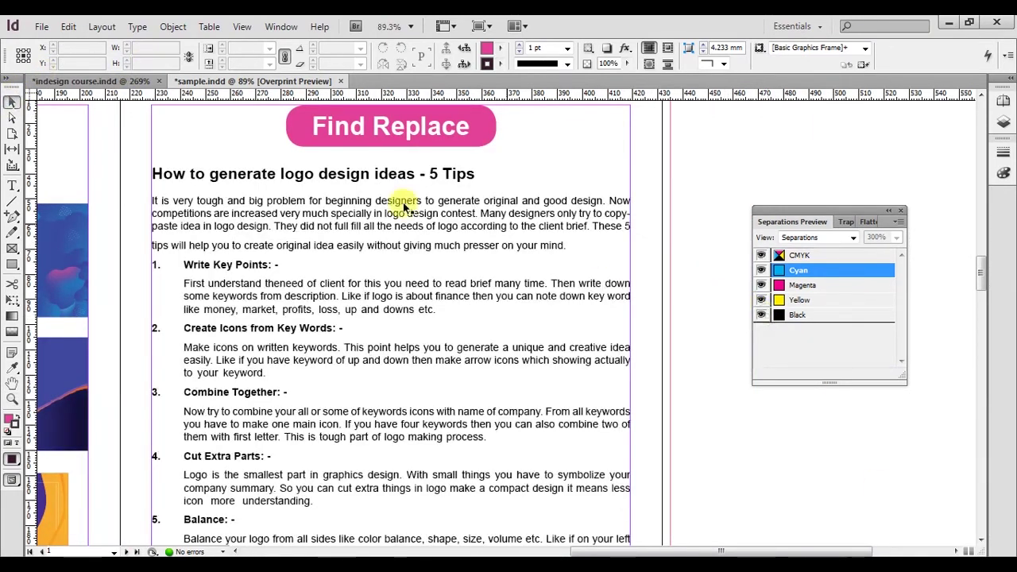
Step: Apply the [Registration] swatch to the Find Replace article's heading, intro paragraph and first point title, and close the Swatches panel
click(11, 185)
click(256, 201)
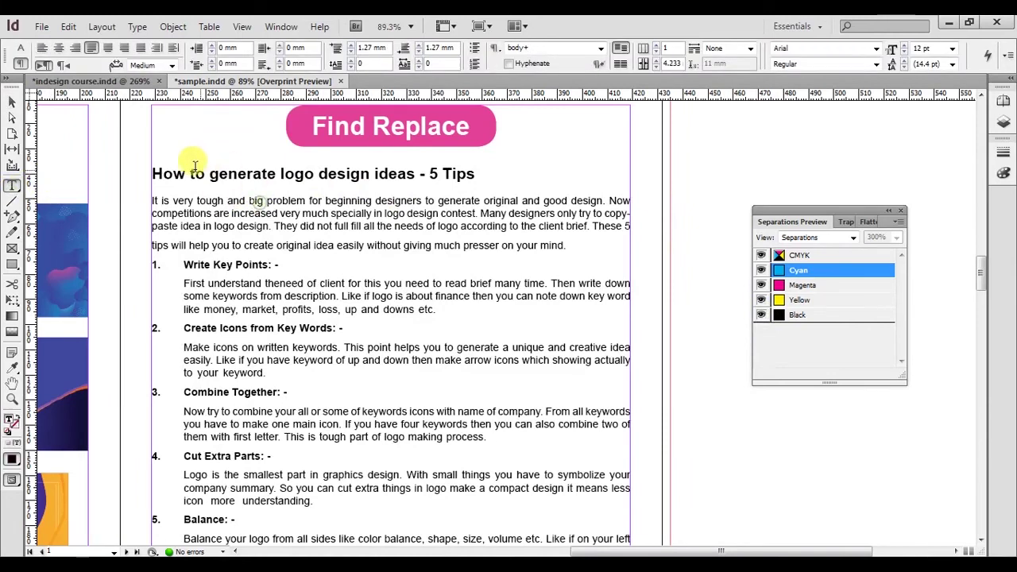
drag(158, 170, 582, 252)
key(F5)
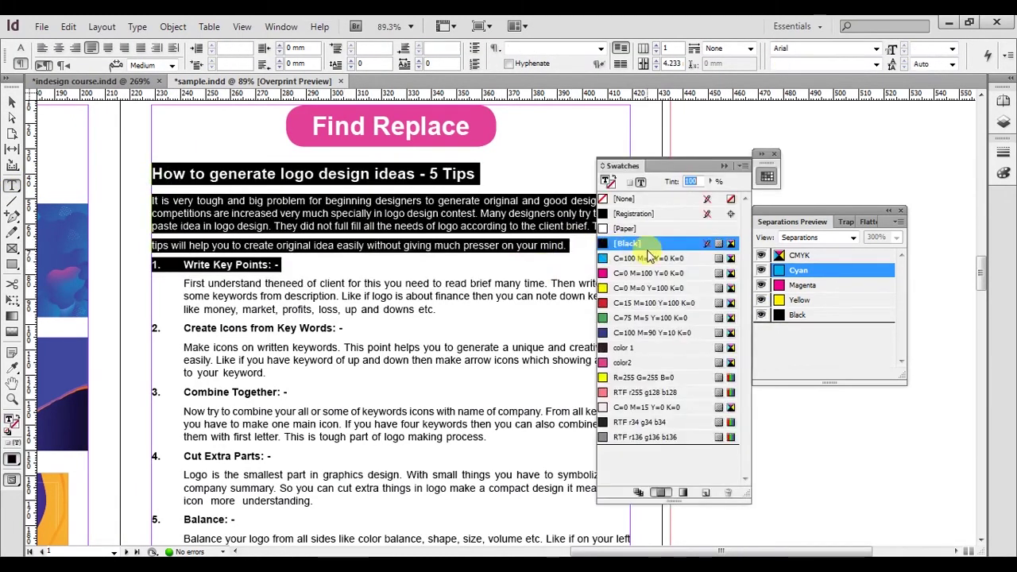
click(646, 214)
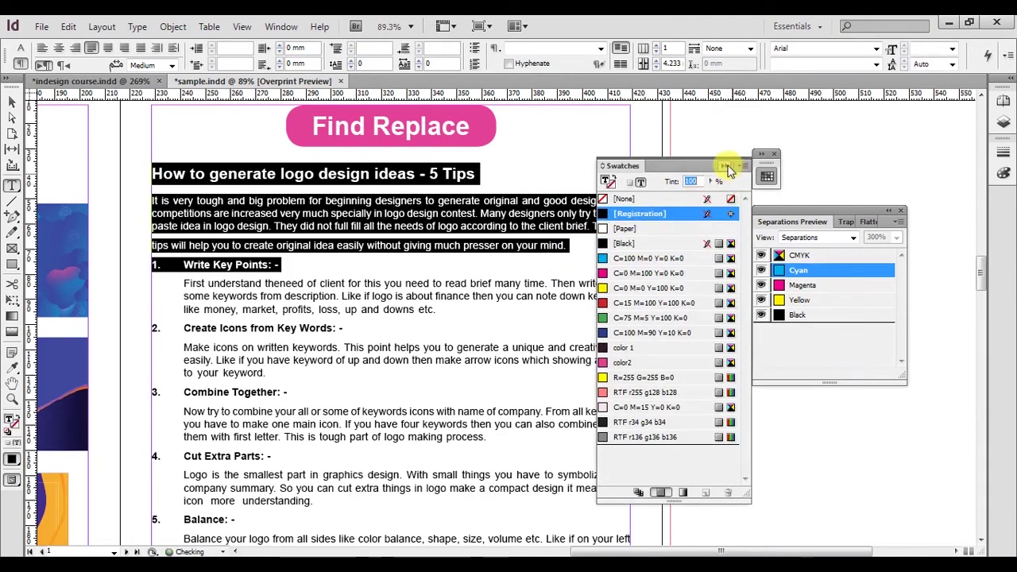
click(764, 169)
click(776, 155)
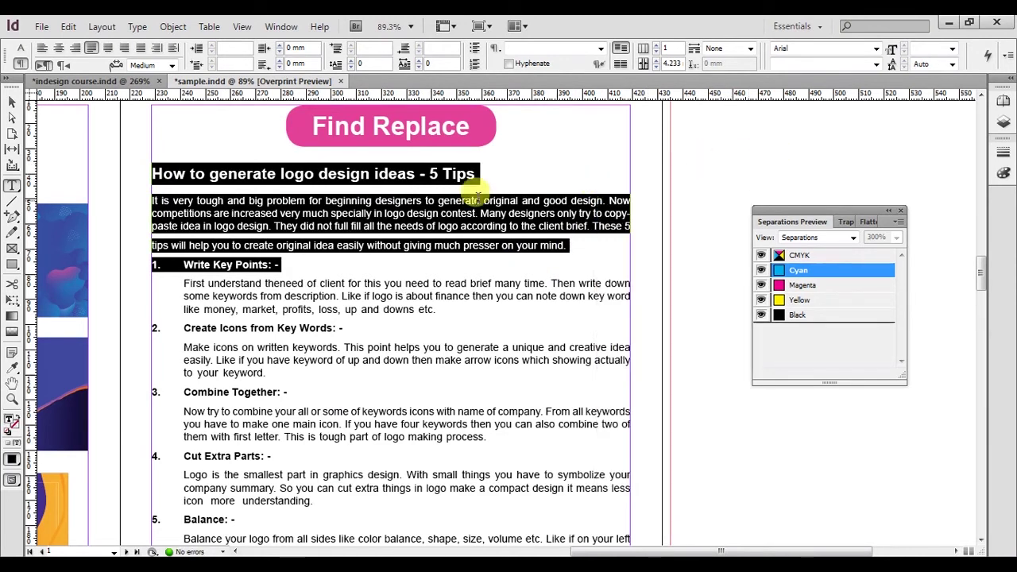
Step: Hide the Black plate to examine the recoloured Find Replace text, and turn the plate back on
click(225, 181)
drag(223, 181, 324, 228)
click(391, 225)
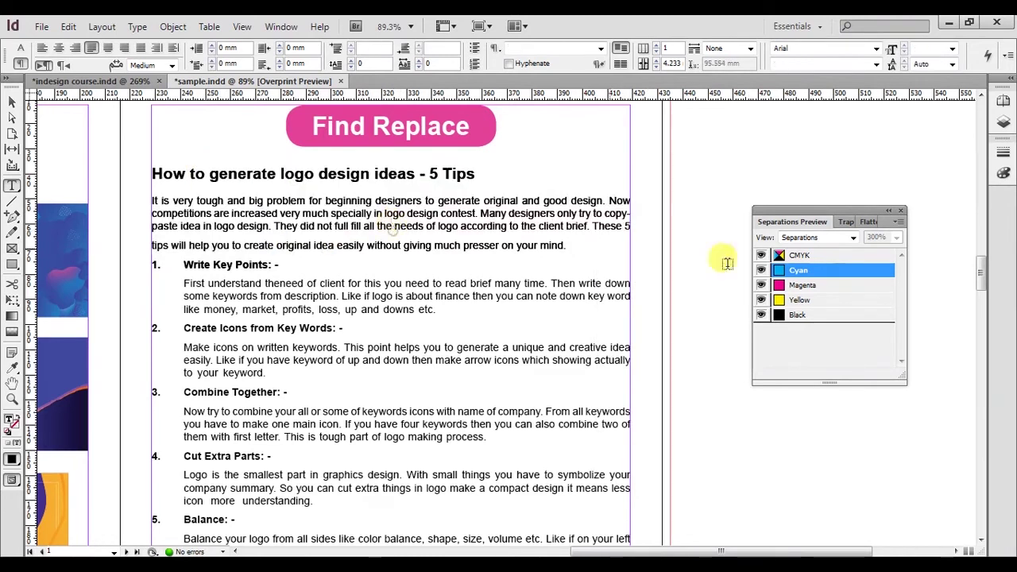
click(761, 314)
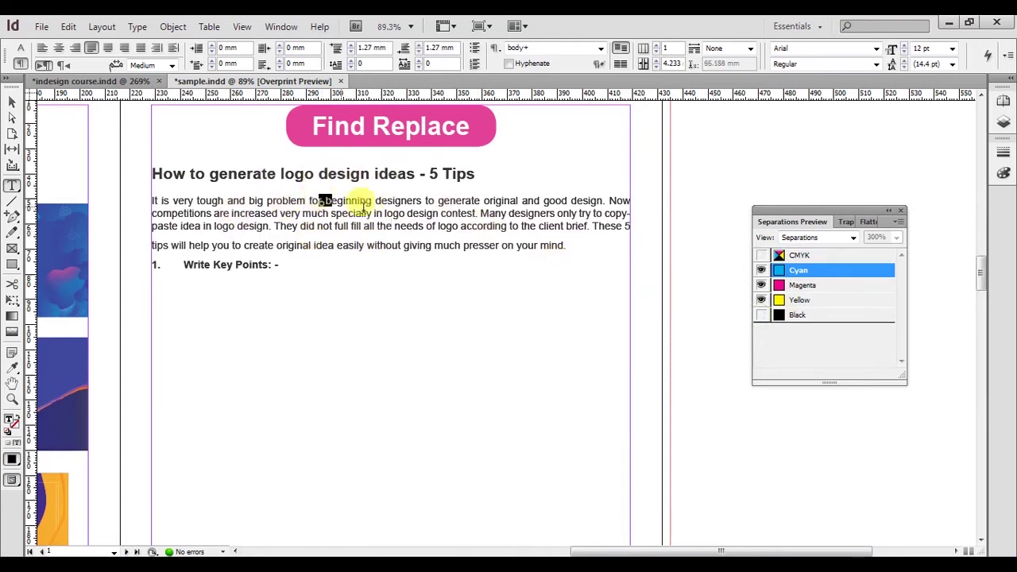
drag(319, 200, 407, 226)
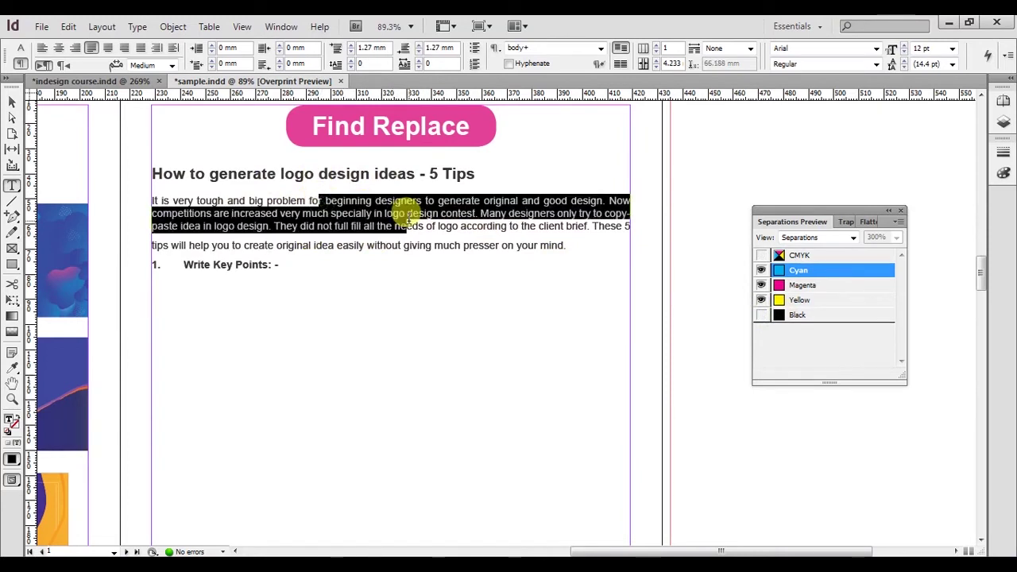
click(762, 315)
click(474, 225)
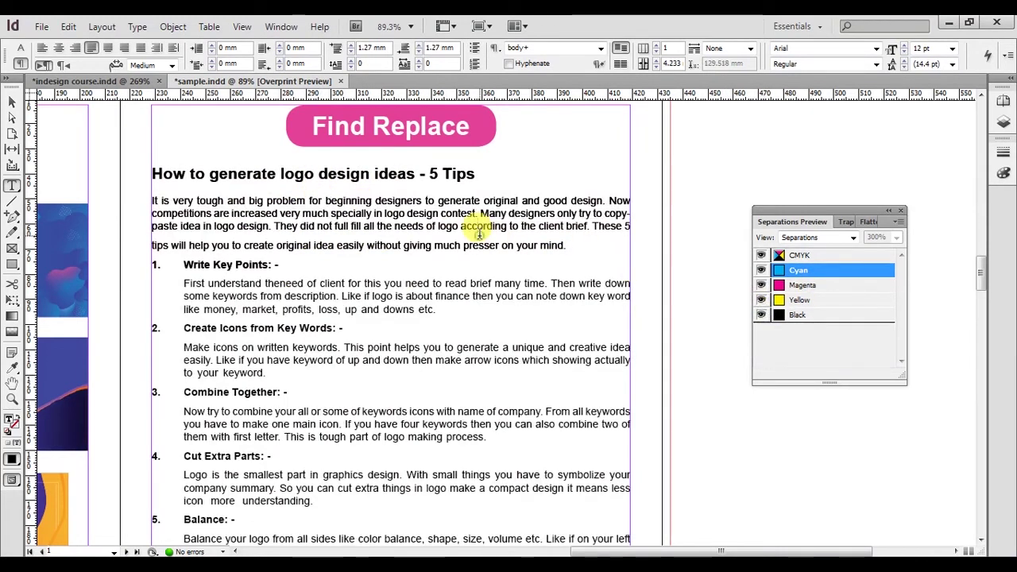
Step: Inspect the letters of "you" in the Find Replace intro paragraph at high magnification, and return to the full spread view
click(13, 101)
key(z)
drag(119, 155, 429, 312)
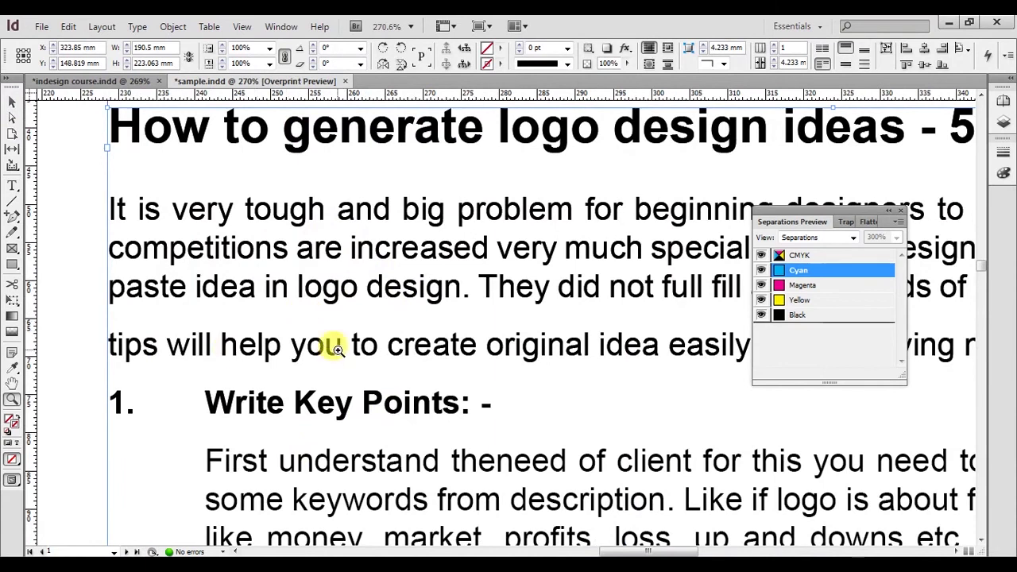
drag(297, 342, 362, 359)
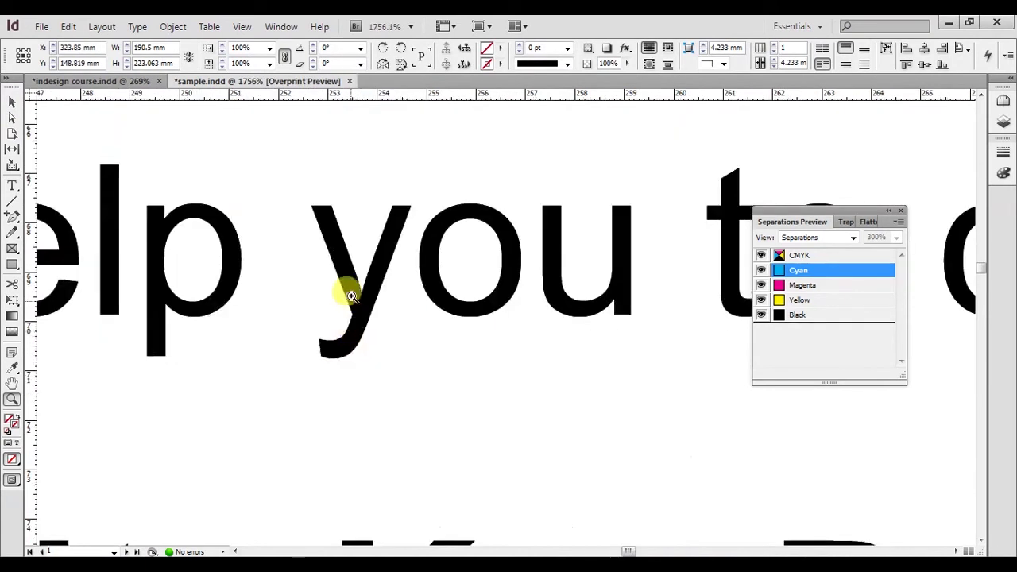
key(ctrl+0)
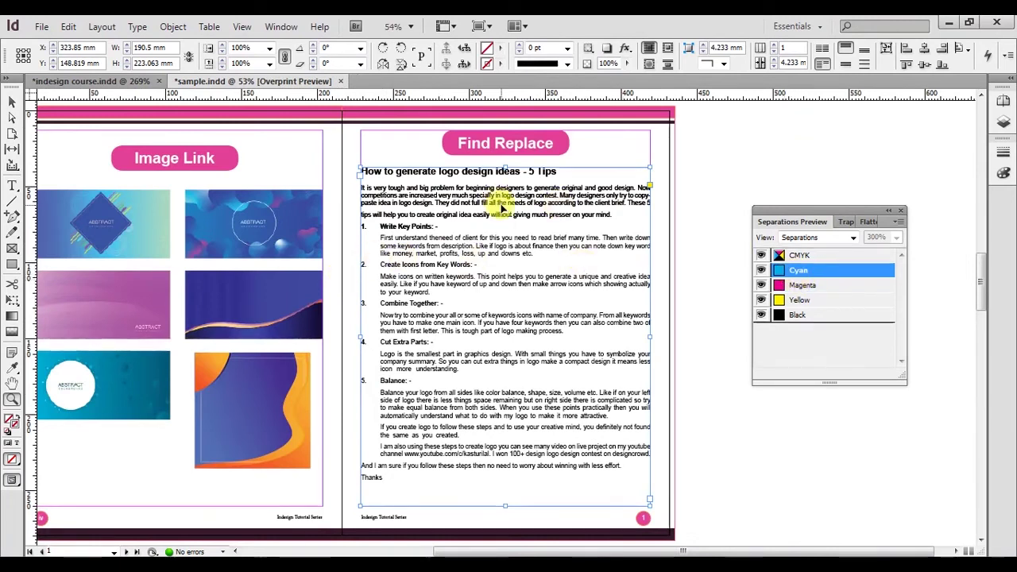
Step: Undo the [Registration] colour on the Find Replace text and deselect it
double_click(502, 208)
key(ctrl+a)
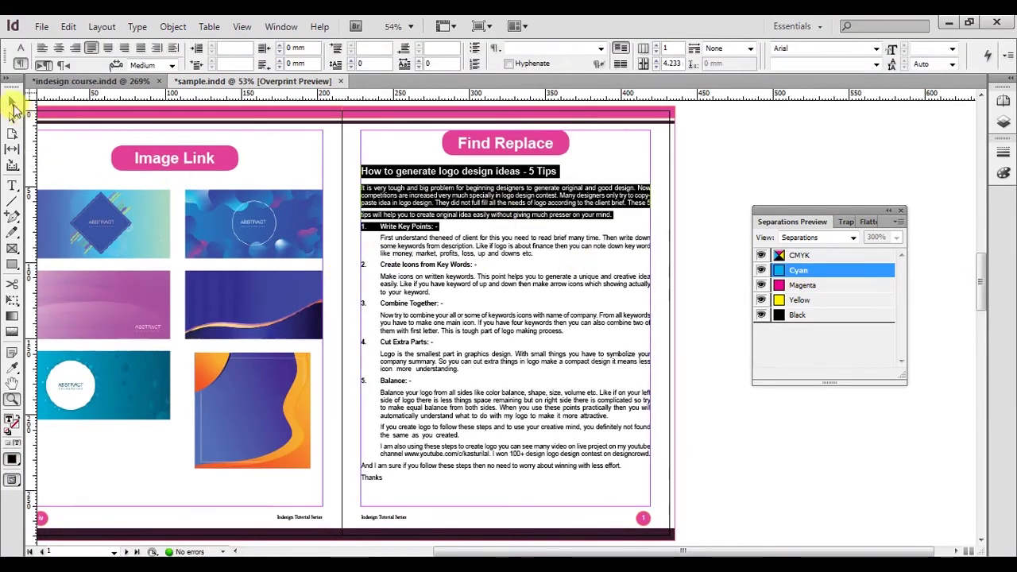
click(12, 107)
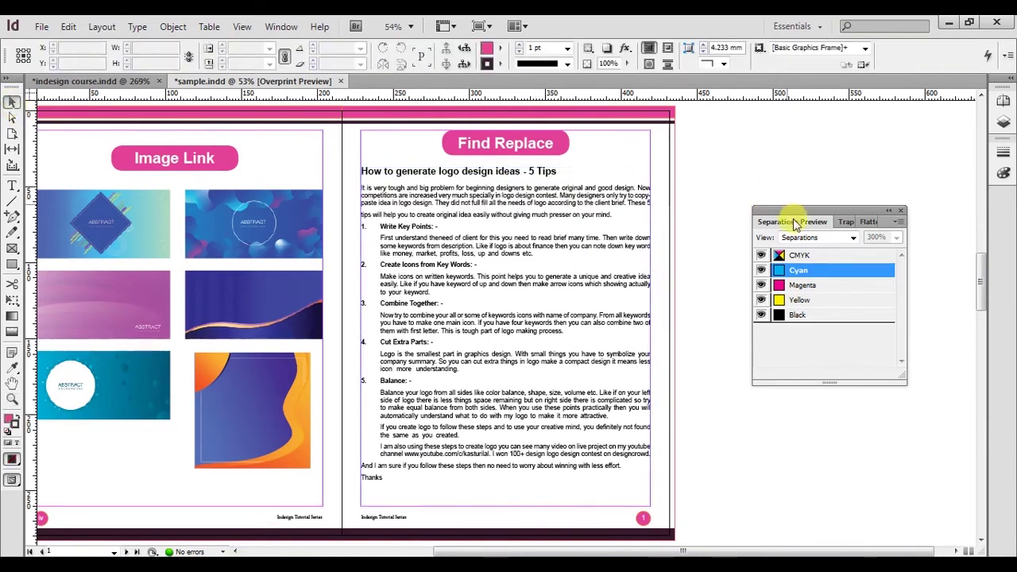
Step: Save sample.indd with the Image Link and Find Replace spread in view, and close the Separations Preview panel
drag(798, 213, 814, 200)
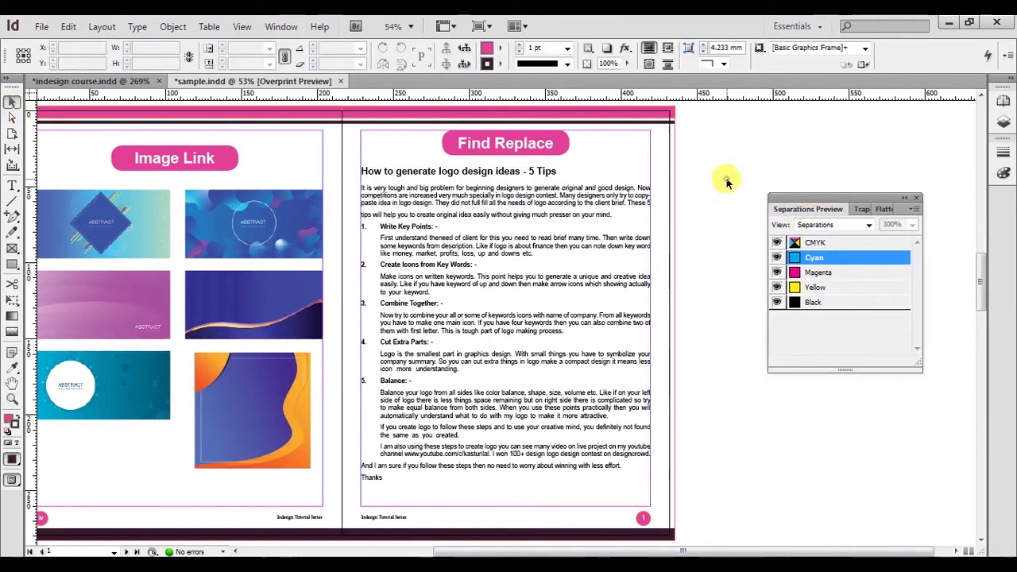
key(h)
drag(483, 245, 541, 197)
drag(414, 297, 431, 294)
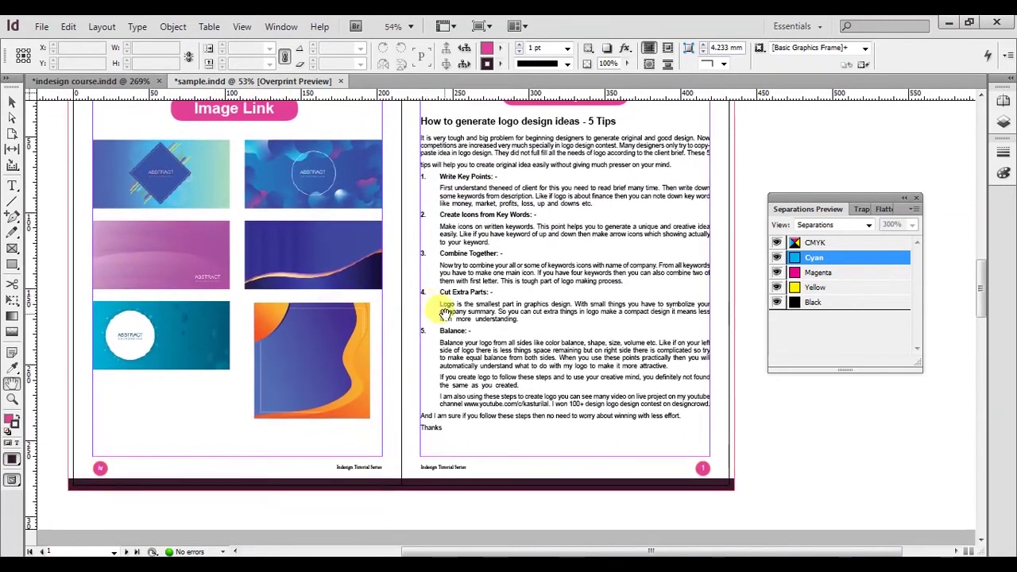
scroll(442, 308, down, 3)
scroll(502, 249, up, 4)
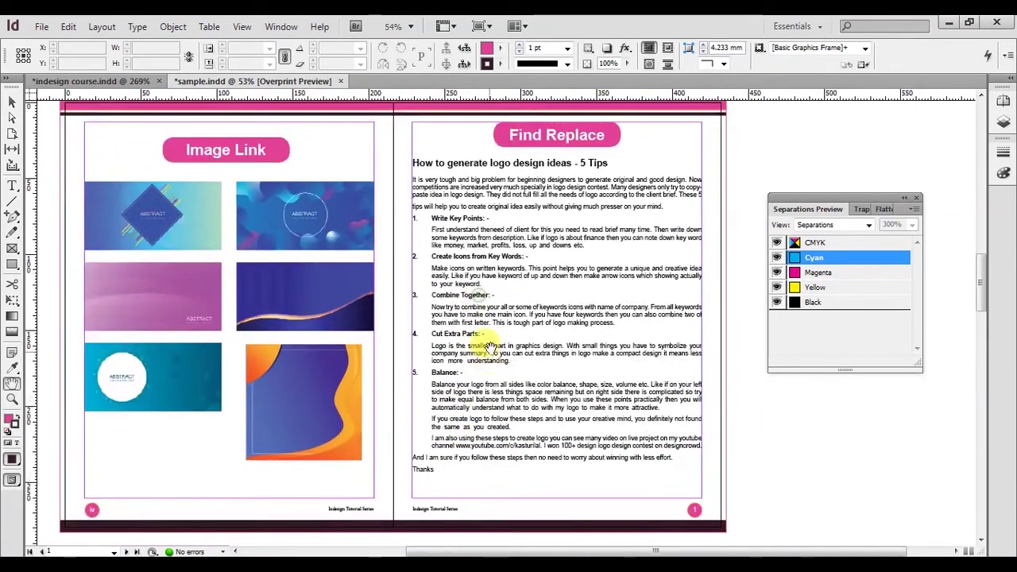
key(ctrl+s)
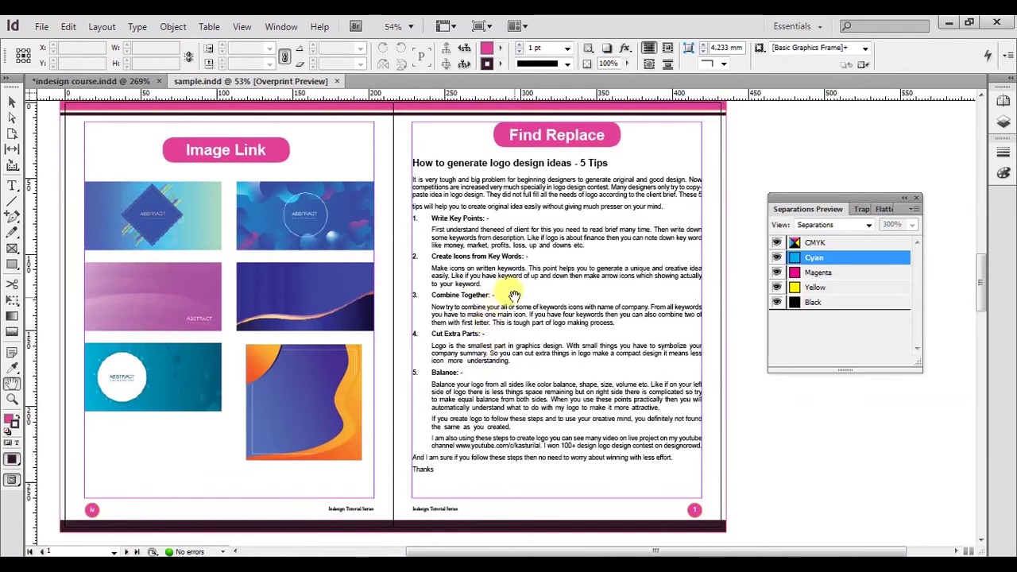
click(917, 199)
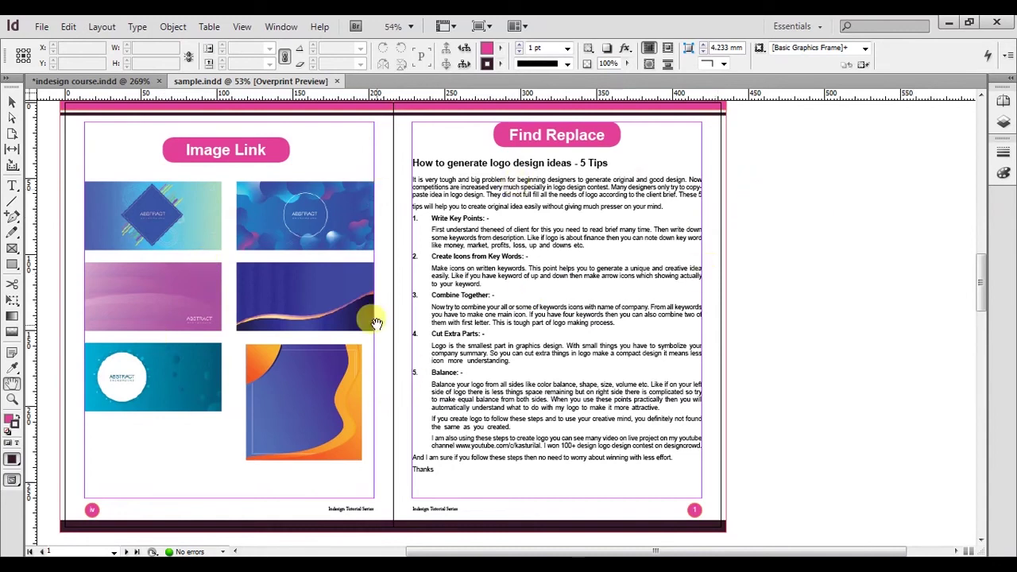
Step: Check the topic list in indesign course.indd, return to sample.indd, and look through its spreads back to TOPIC and Table
scroll(376, 322, down, 3)
scroll(376, 322, up, 4)
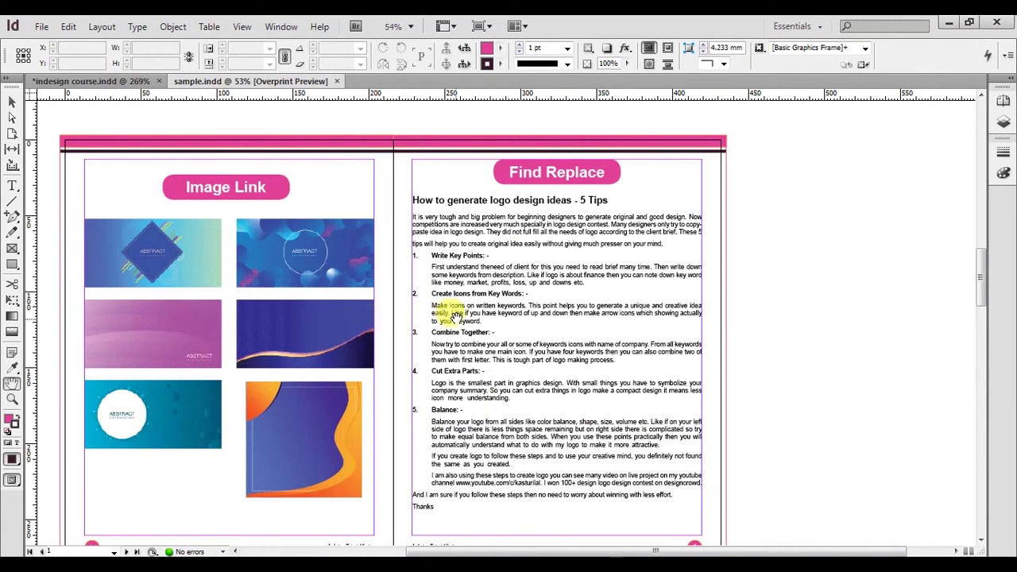
click(68, 84)
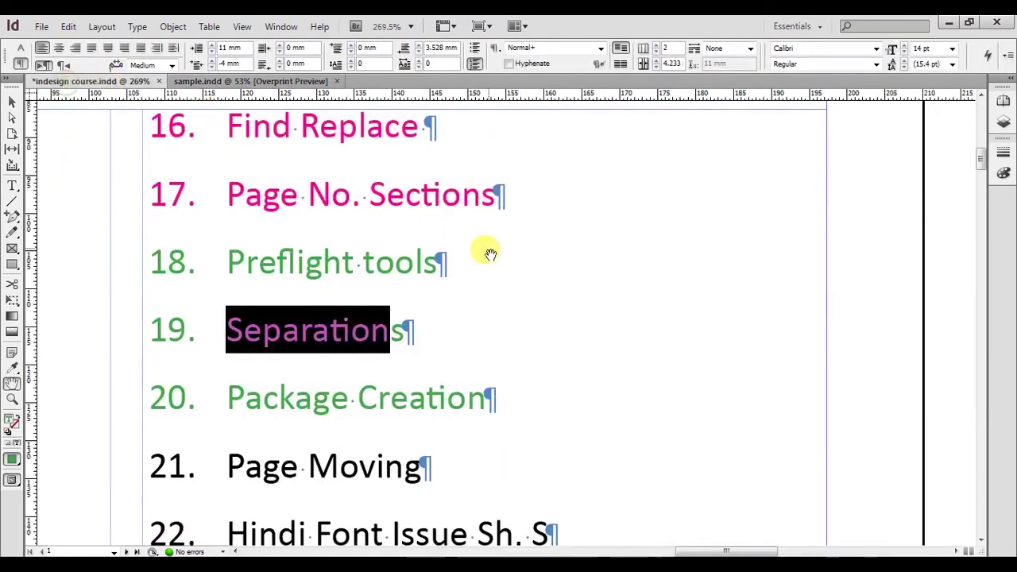
click(220, 82)
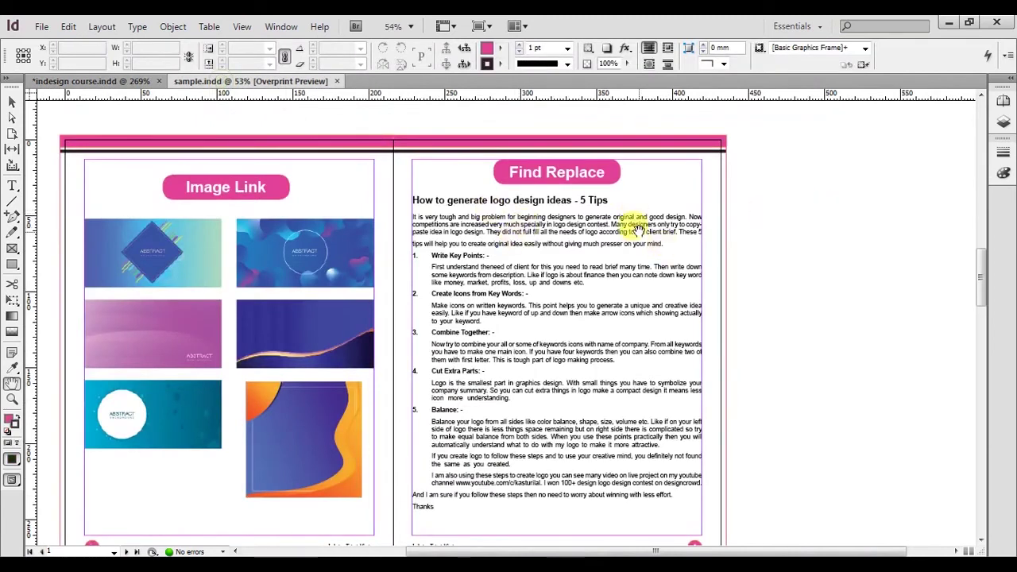
scroll(639, 230, down, 10)
scroll(638, 230, down, 20)
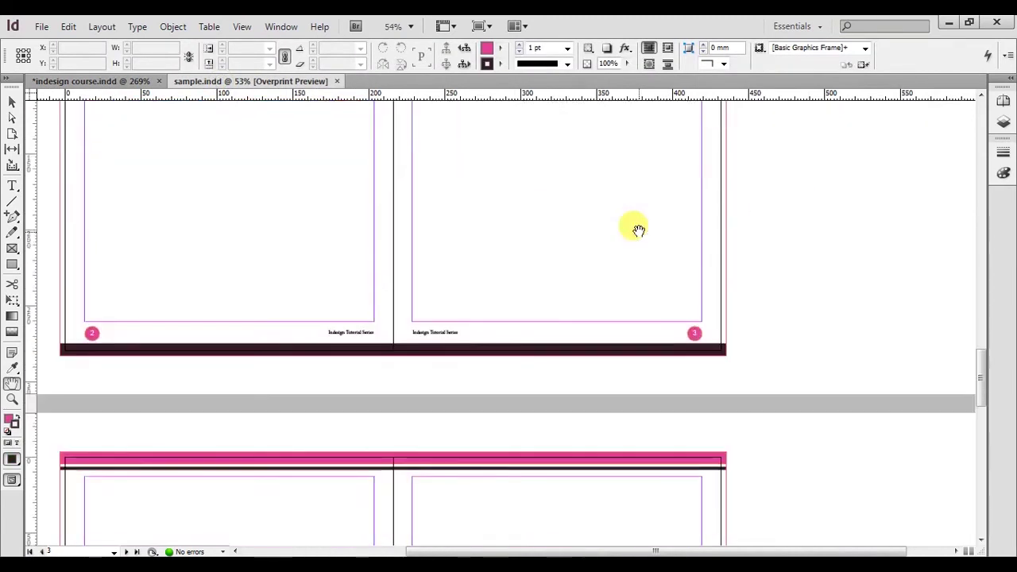
scroll(639, 229, up, 20)
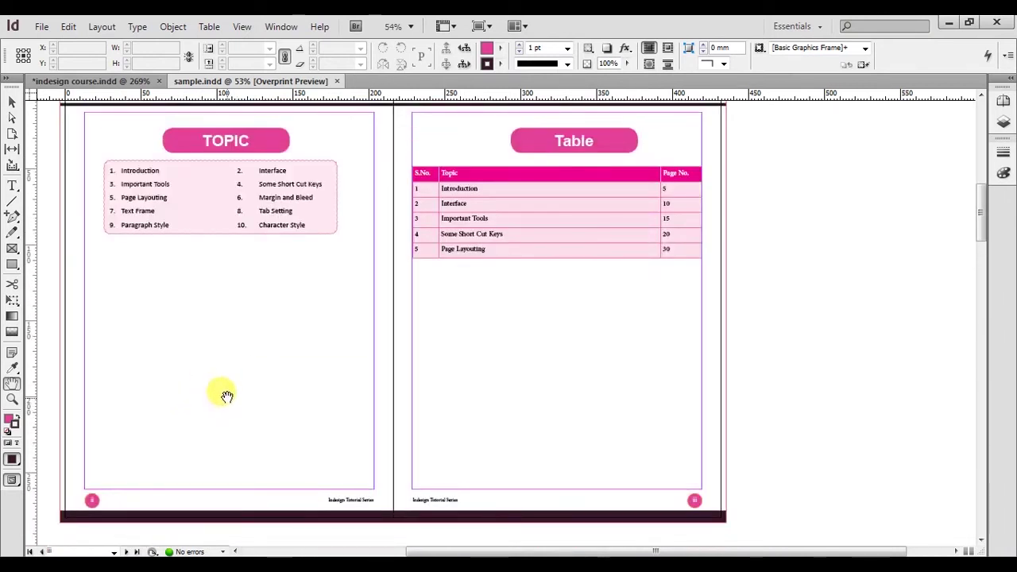
Step: Open the Package dialog for sample.indd and review its Fonts and Links and Images sections
click(40, 27)
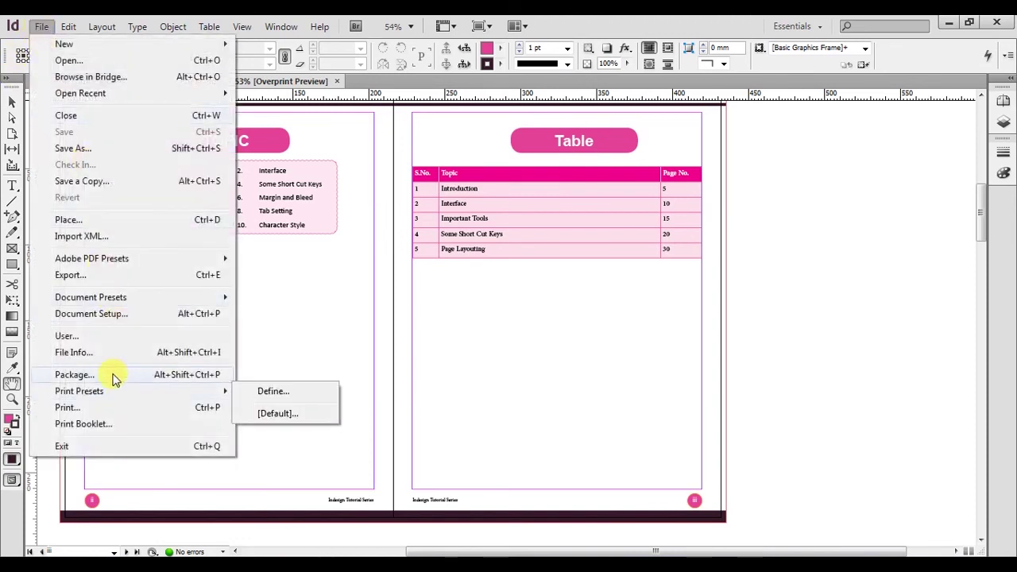
key(Escape)
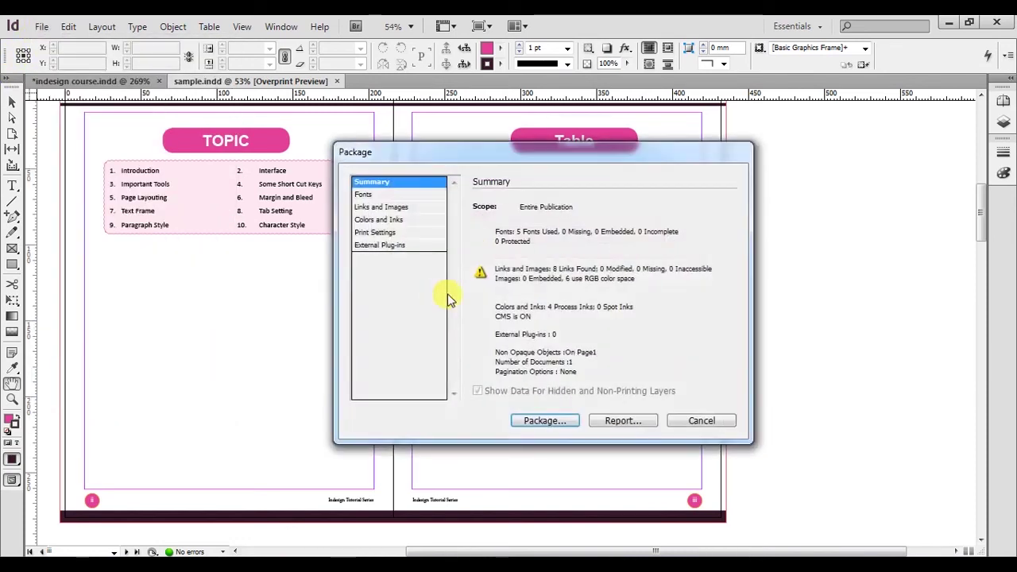
click(363, 194)
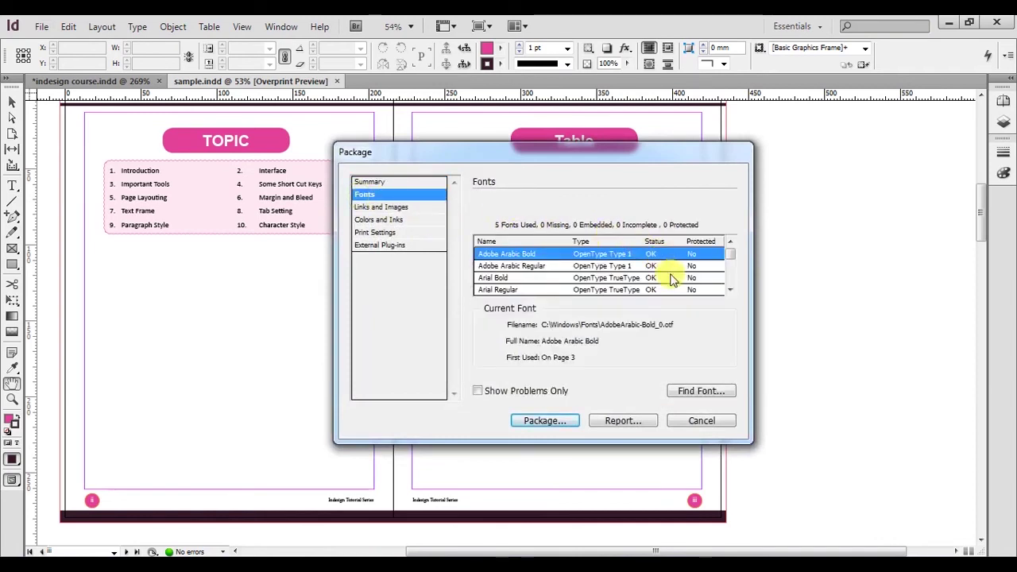
click(389, 207)
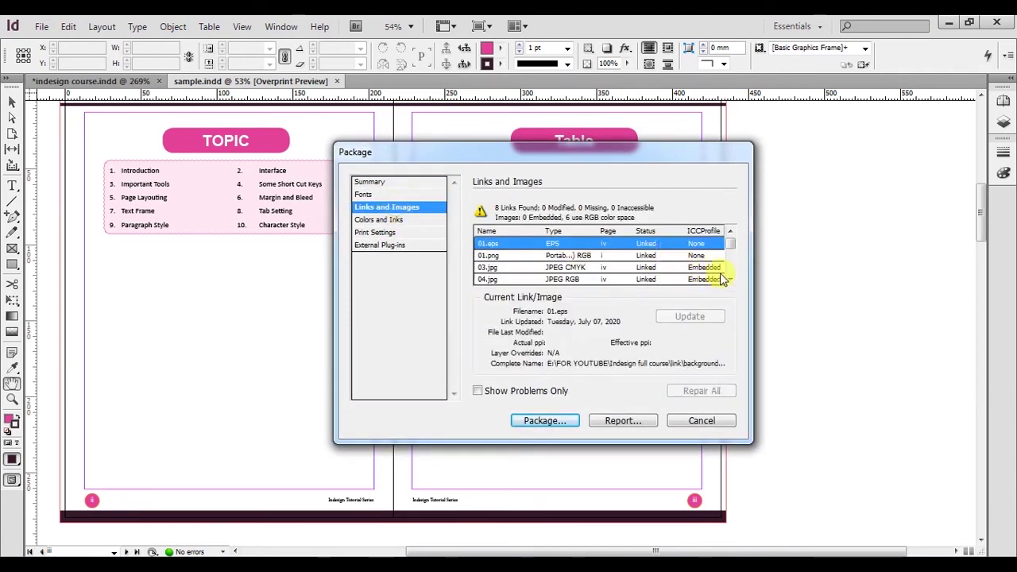
scroll(611, 275, down, 1)
scroll(611, 275, up, 1)
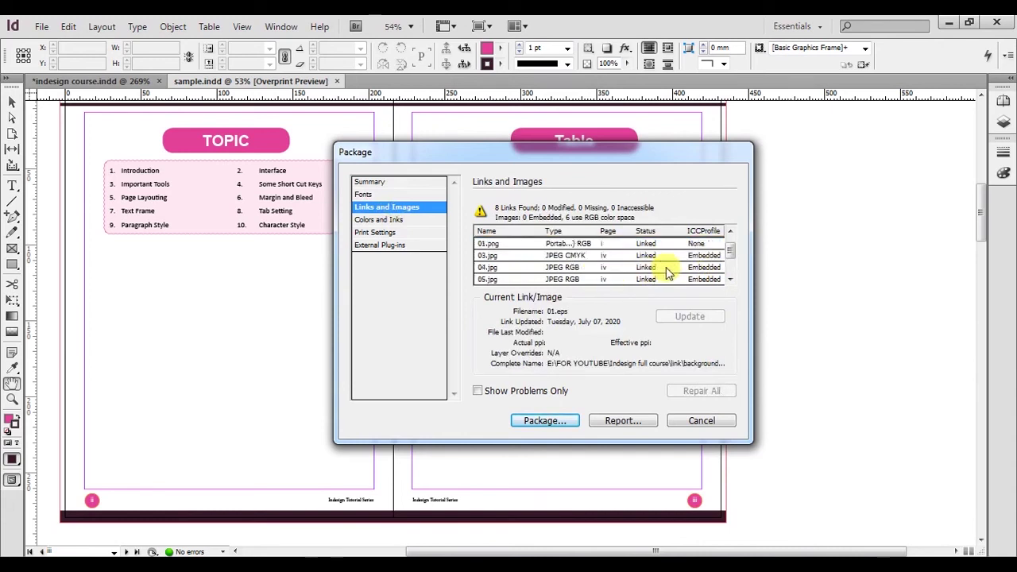
Step: Review the package's Colors and Inks and Print Settings, and recheck its Links and Images and Fonts
click(395, 221)
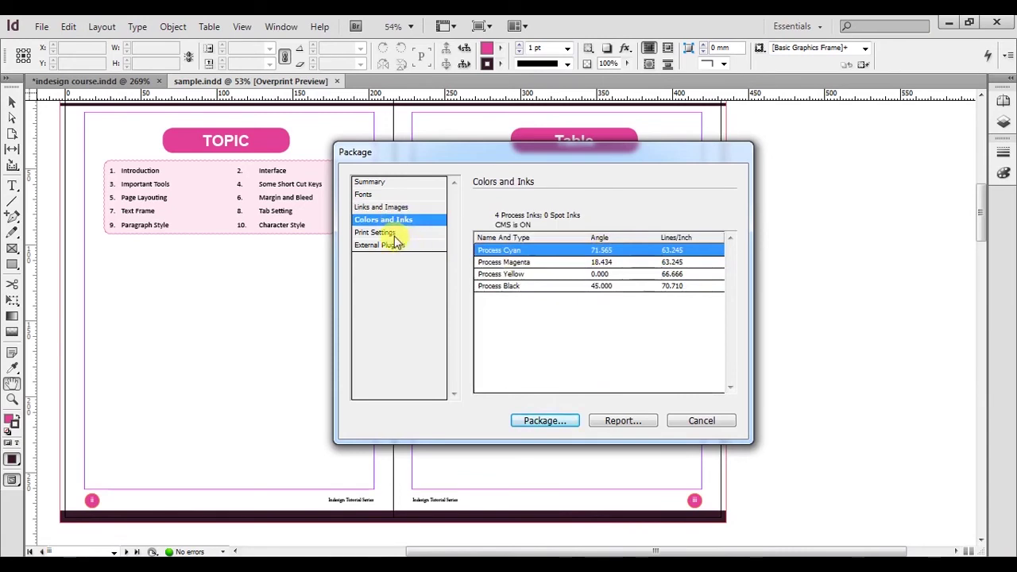
click(395, 235)
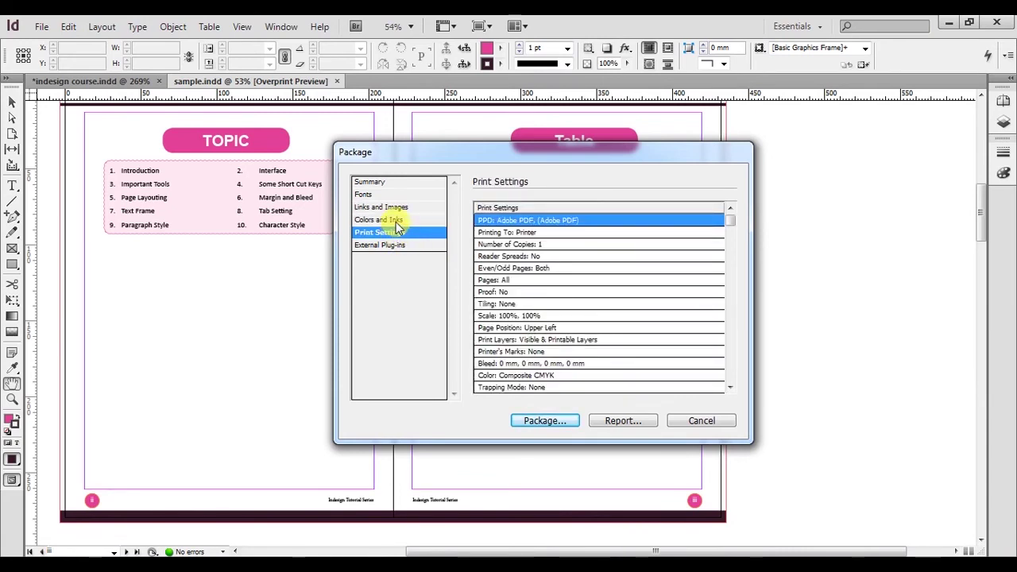
click(395, 220)
click(386, 208)
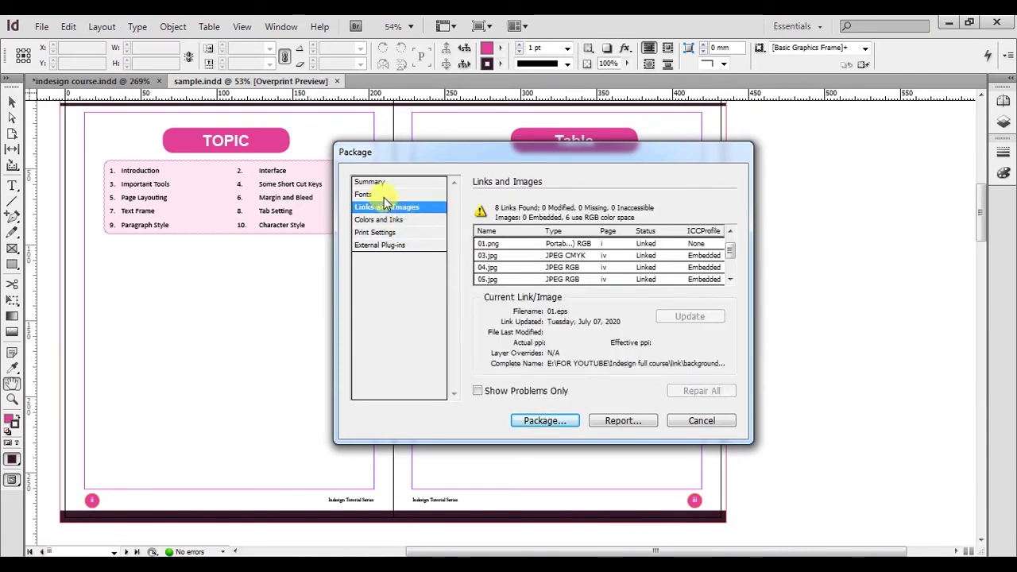
click(385, 196)
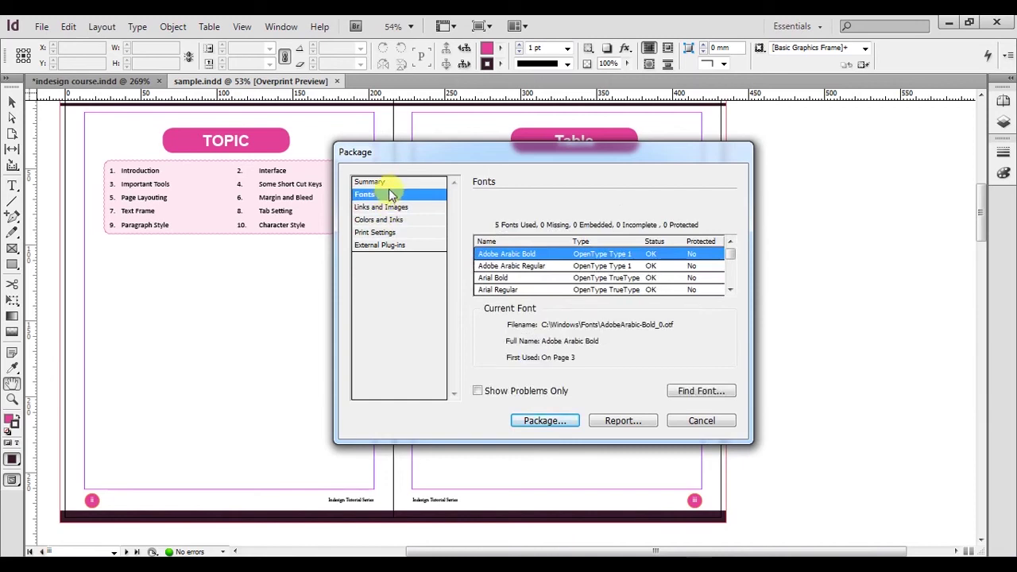
Step: Review the package's Summary and Fonts, and look through the full list under Links and Images
click(391, 185)
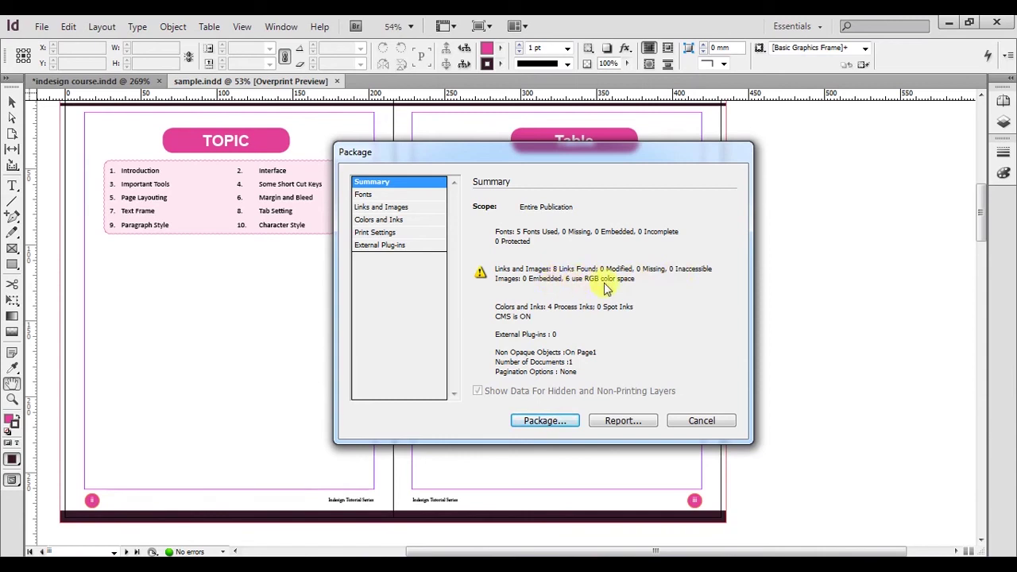
click(384, 196)
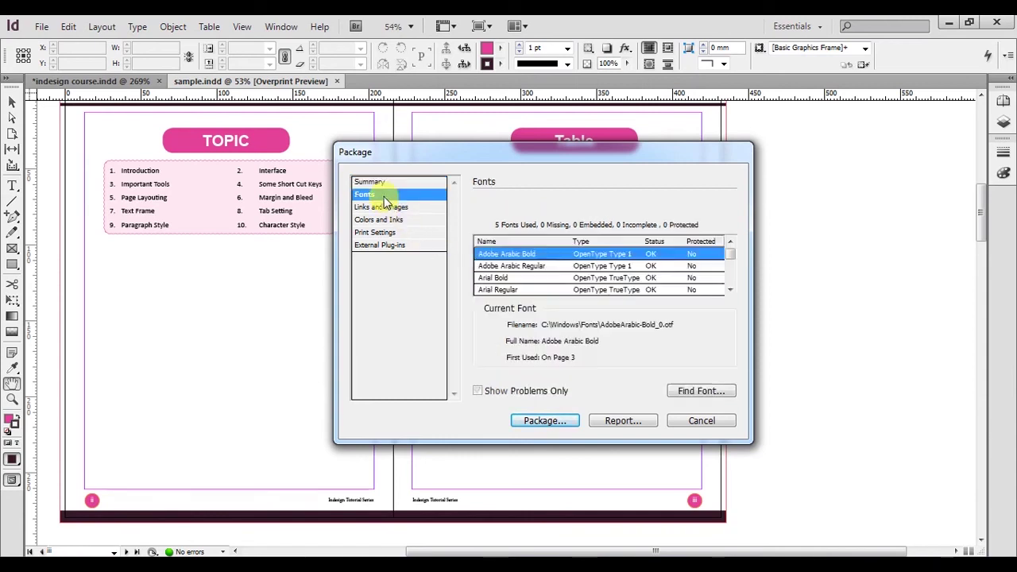
click(389, 209)
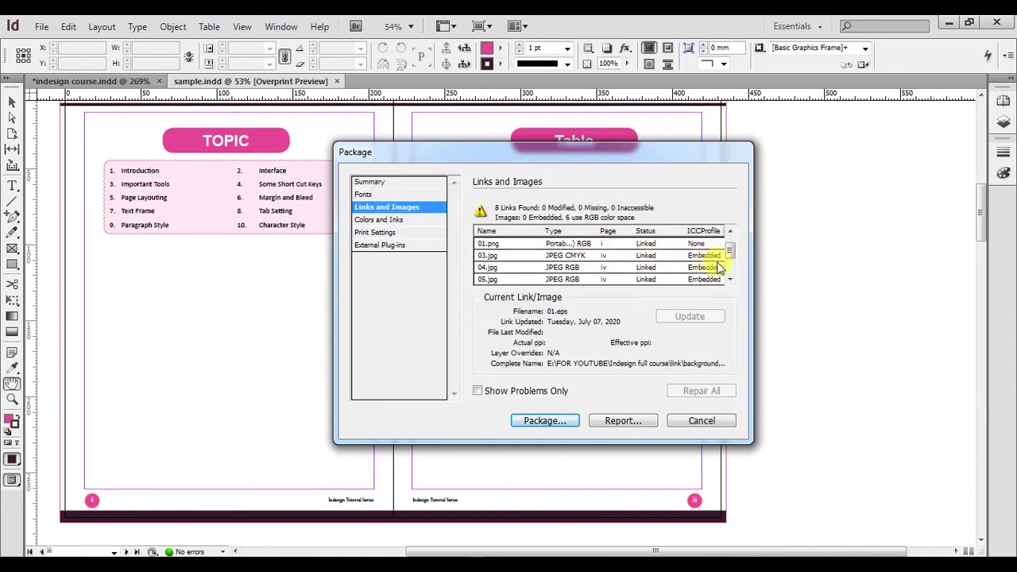
drag(730, 254, 720, 233)
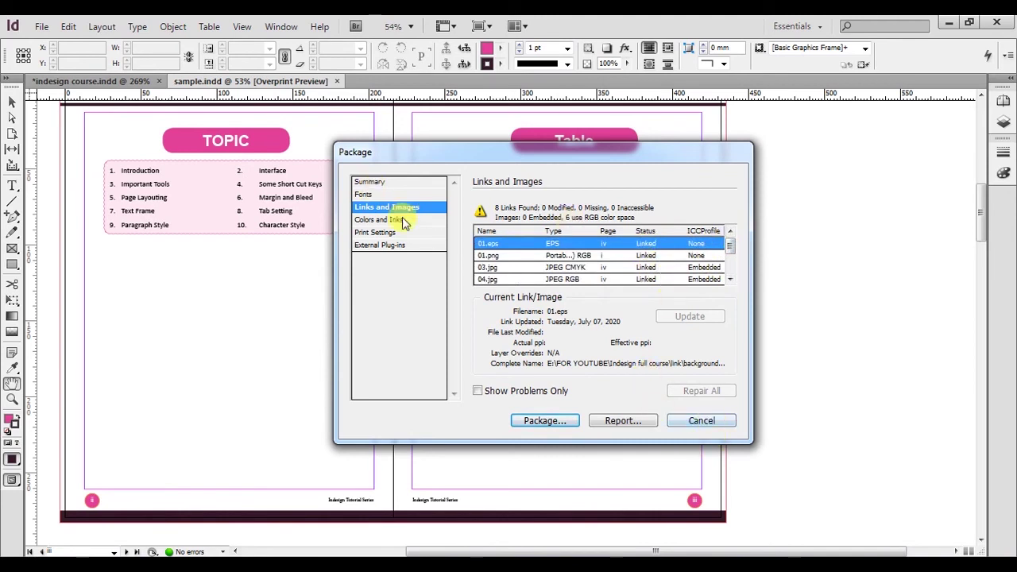
Step: Package sample.indd to the Desktop as sample Folder, copying fonts and linked graphics and updating graphic links, with the printing instructions left blank
click(554, 422)
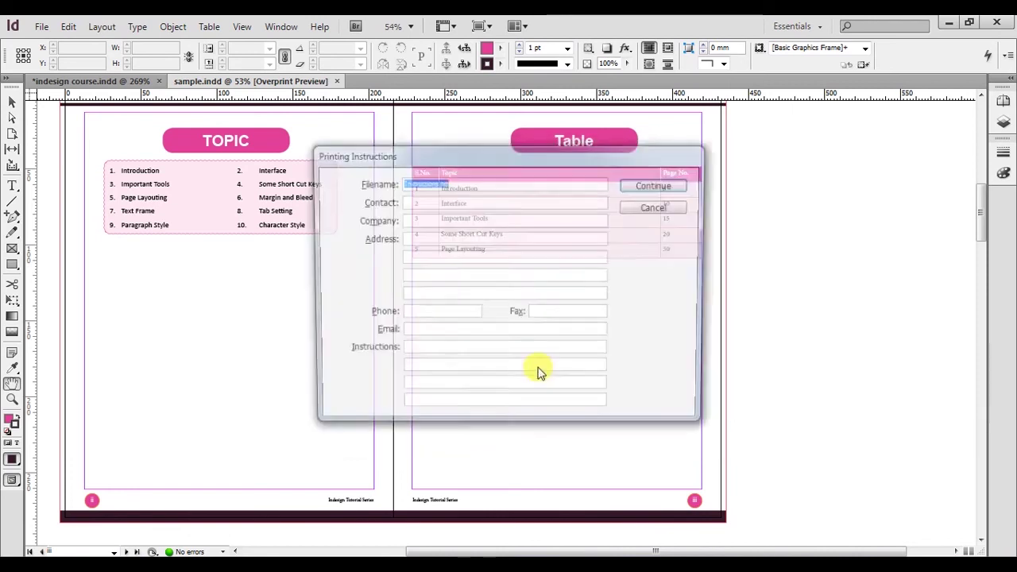
click(657, 186)
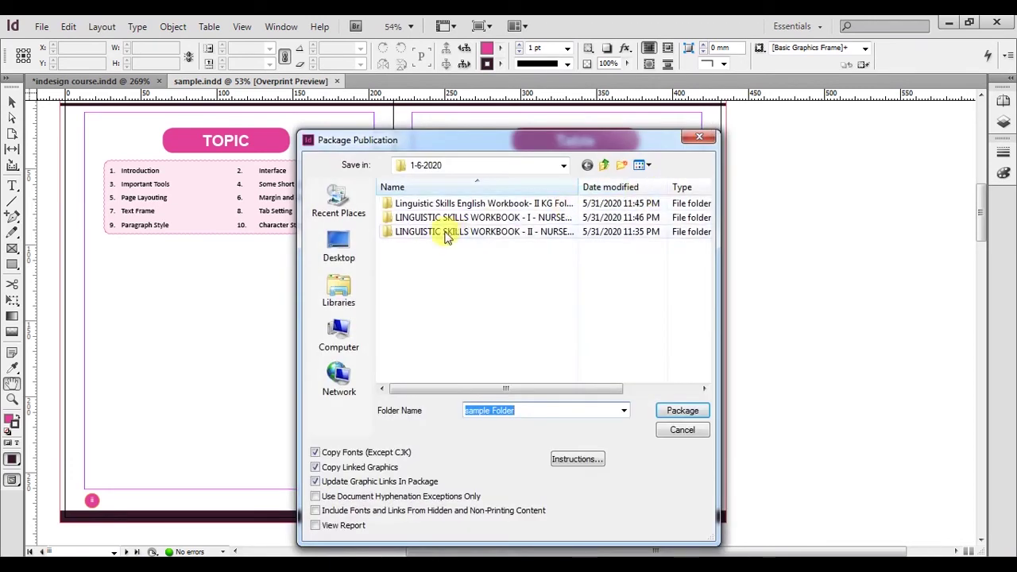
click(337, 250)
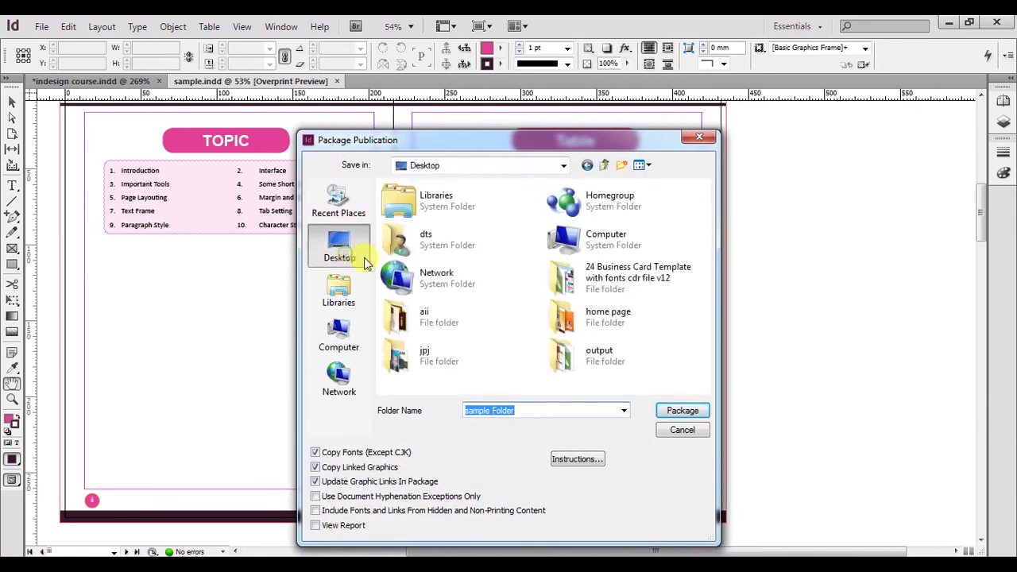
click(674, 419)
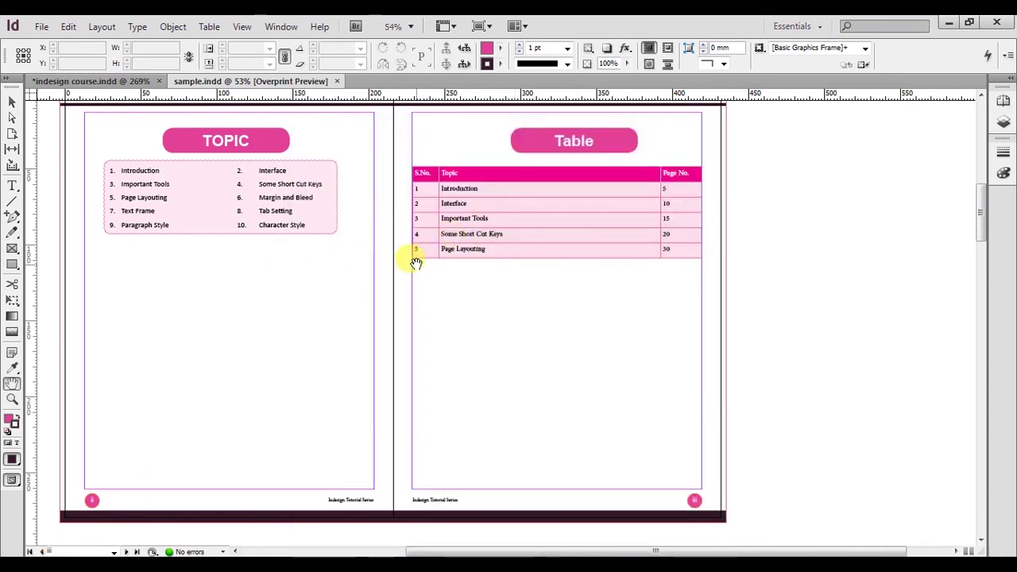
Step: Switch to the desktop, open sample Folder, and examine its Document fonts and Links folders and the packaged sample.indd file
key(super+d)
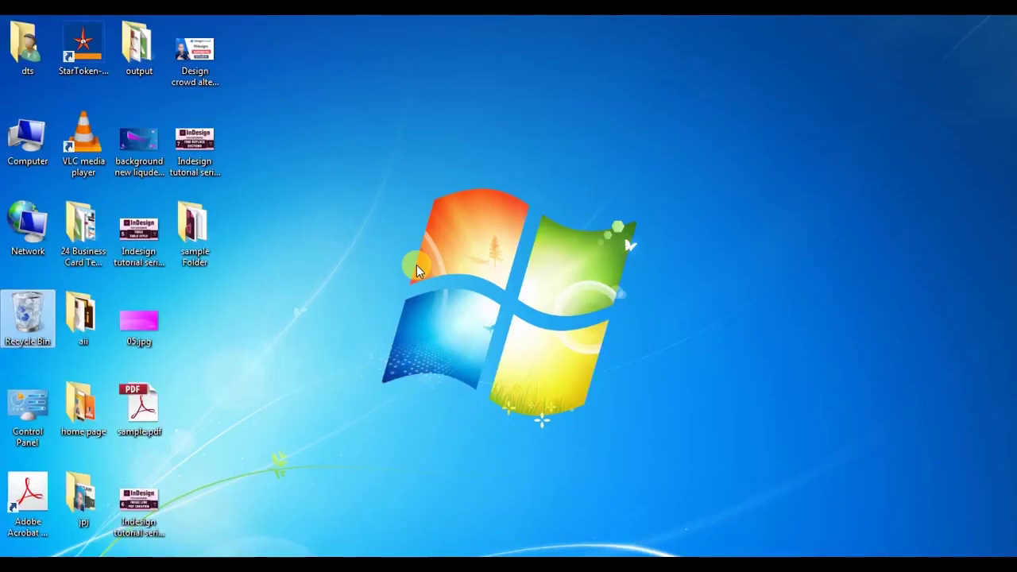
double_click(199, 240)
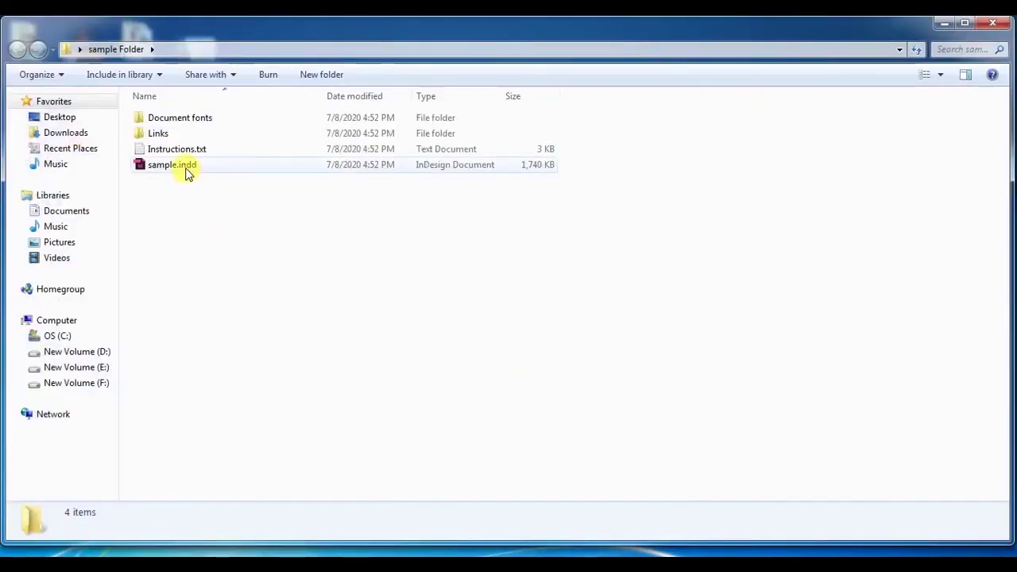
click(182, 165)
click(161, 124)
double_click(161, 124)
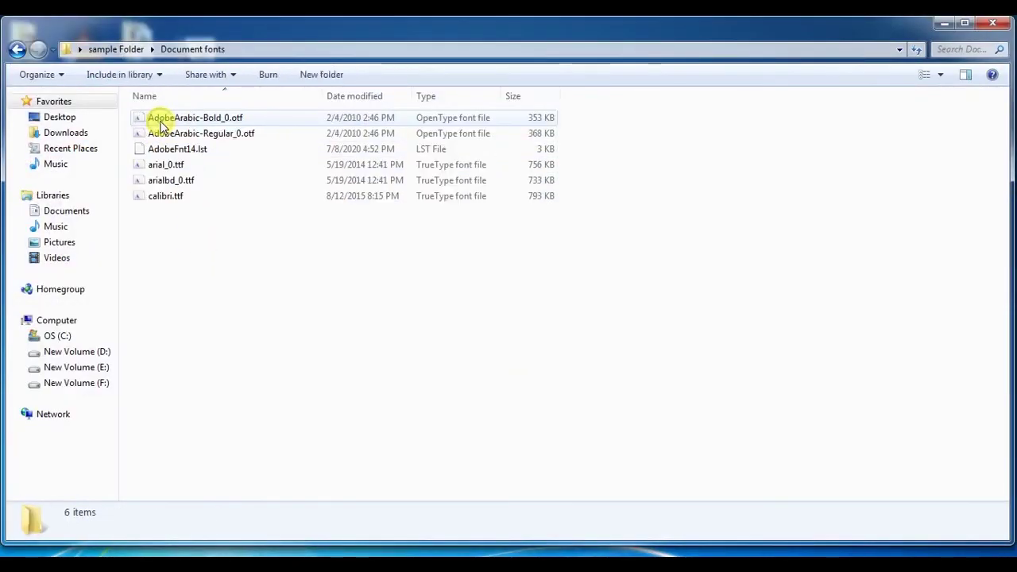
click(17, 49)
double_click(164, 133)
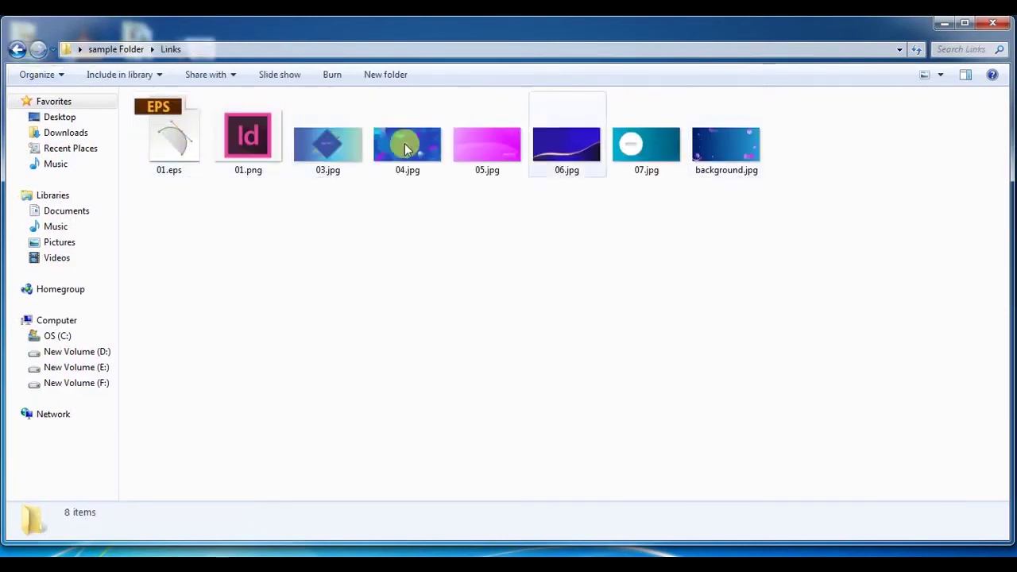
click(16, 49)
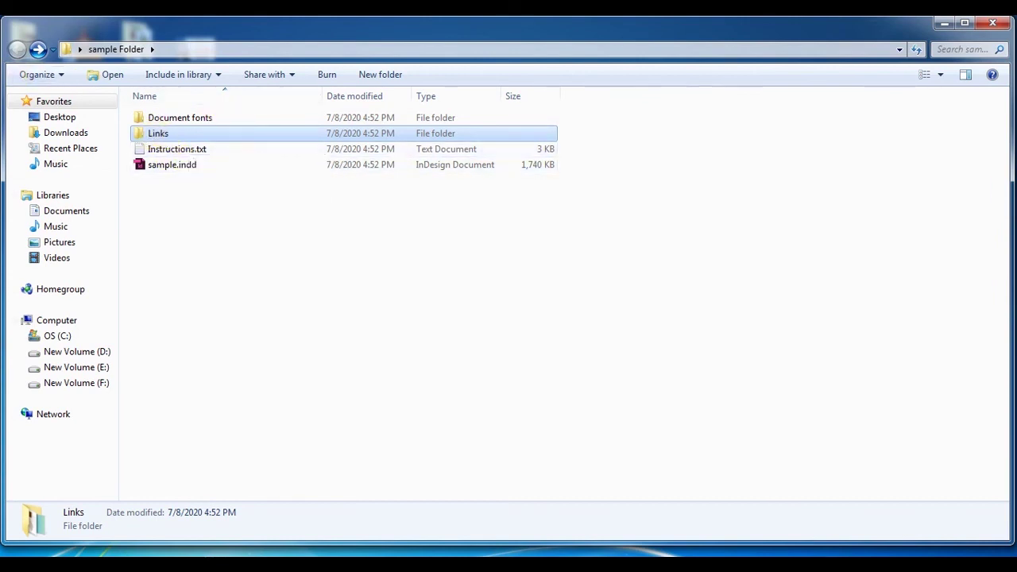
click(191, 167)
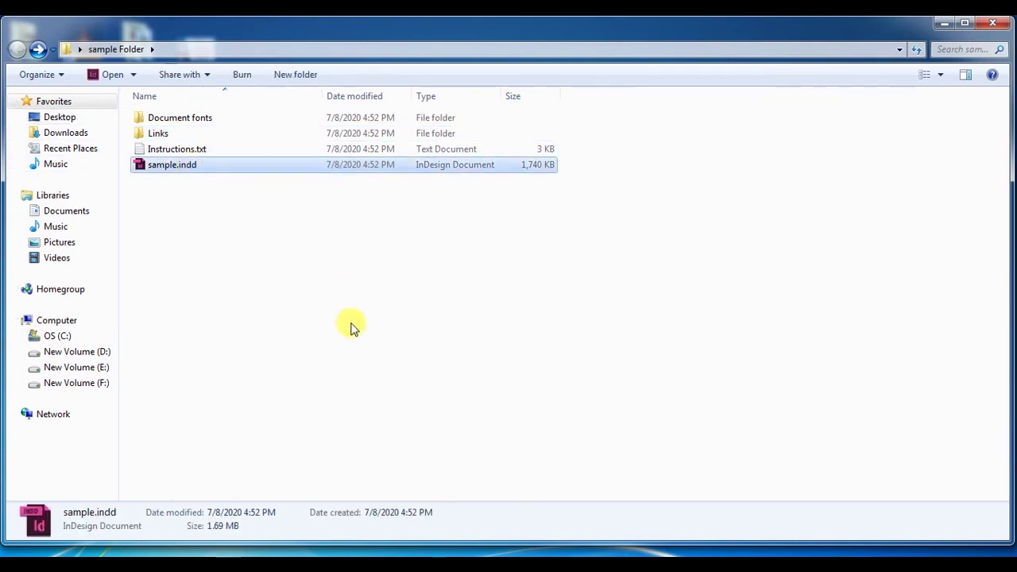
Step: Return to InDesign, check the topic list in indesign course.indd, and take a closer look at sample.indd's TOPIC and Table spread
key(Return)
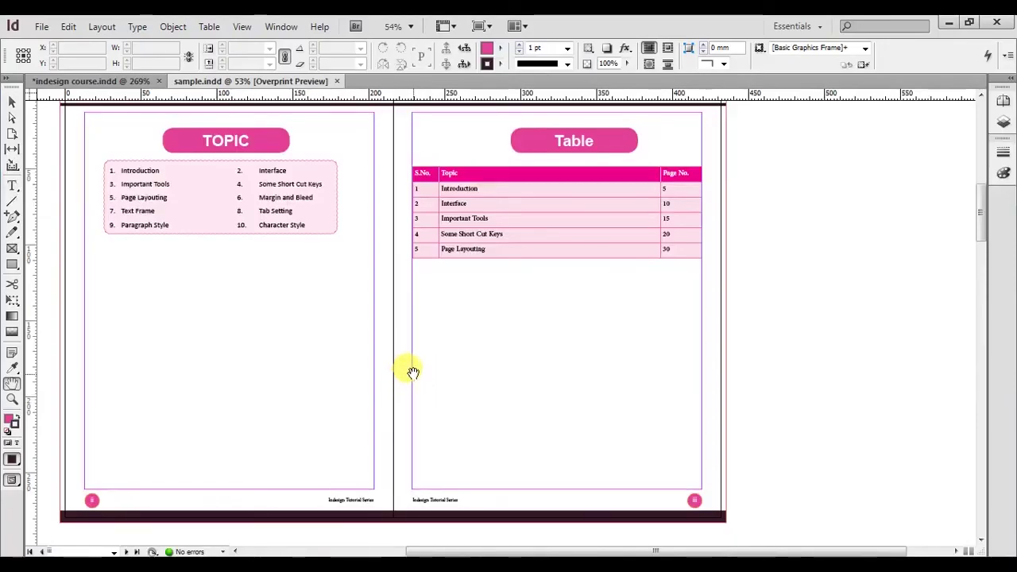
click(124, 82)
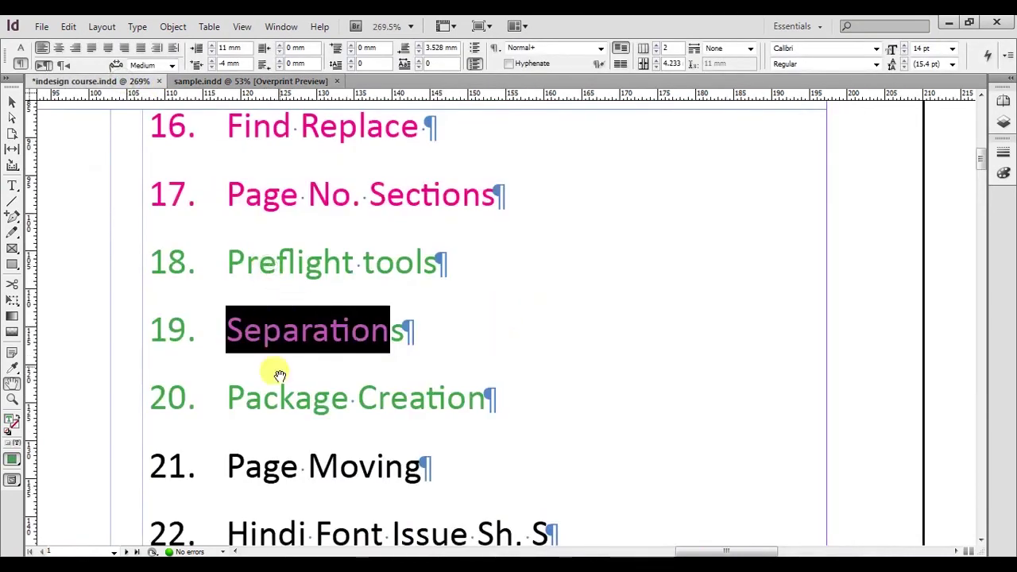
click(211, 81)
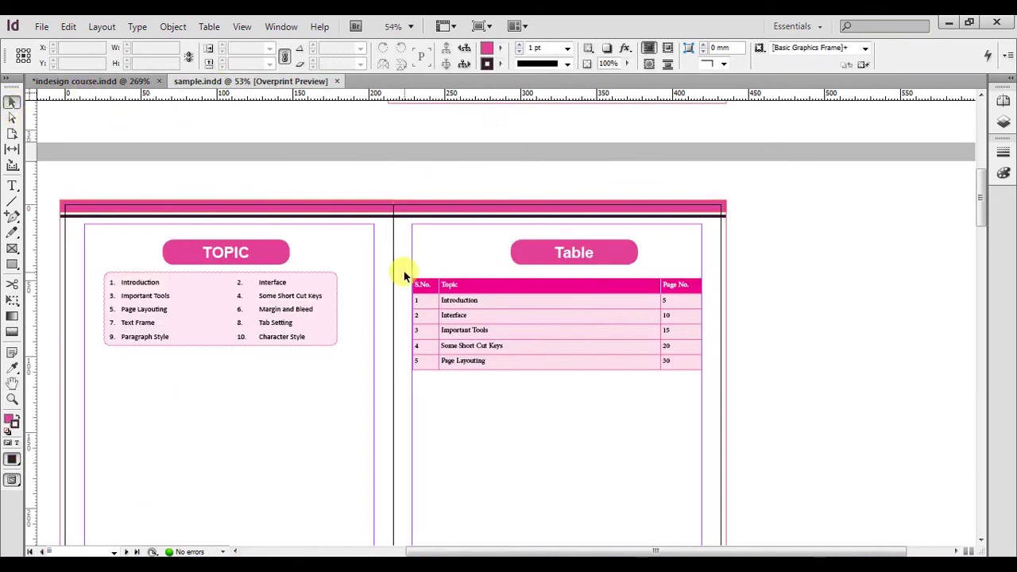
scroll(404, 270, down, 2)
key(space)
drag(404, 298, 420, 238)
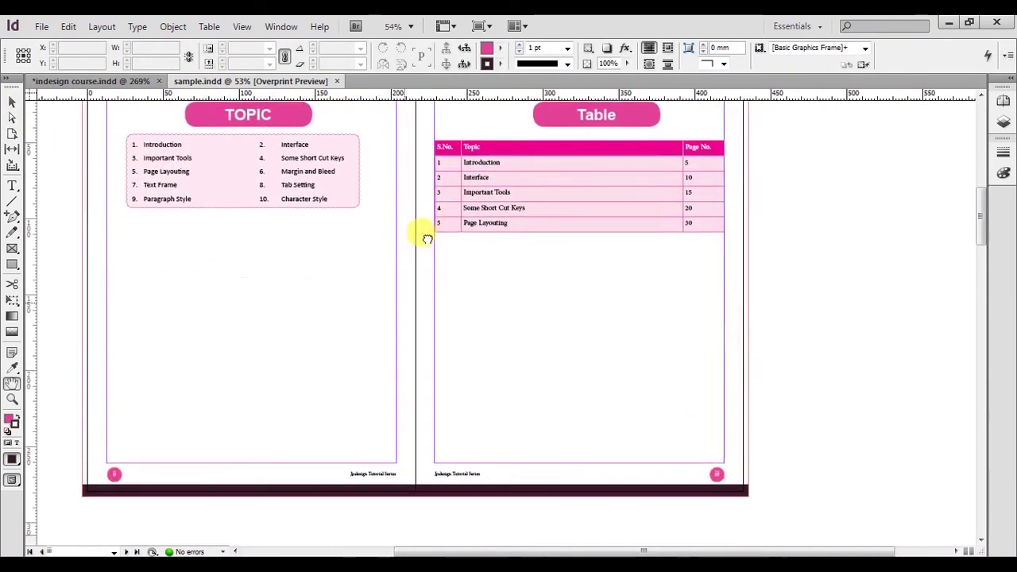
scroll(456, 325, up, 2)
key(ctrl+space)
drag(112, 192, 778, 353)
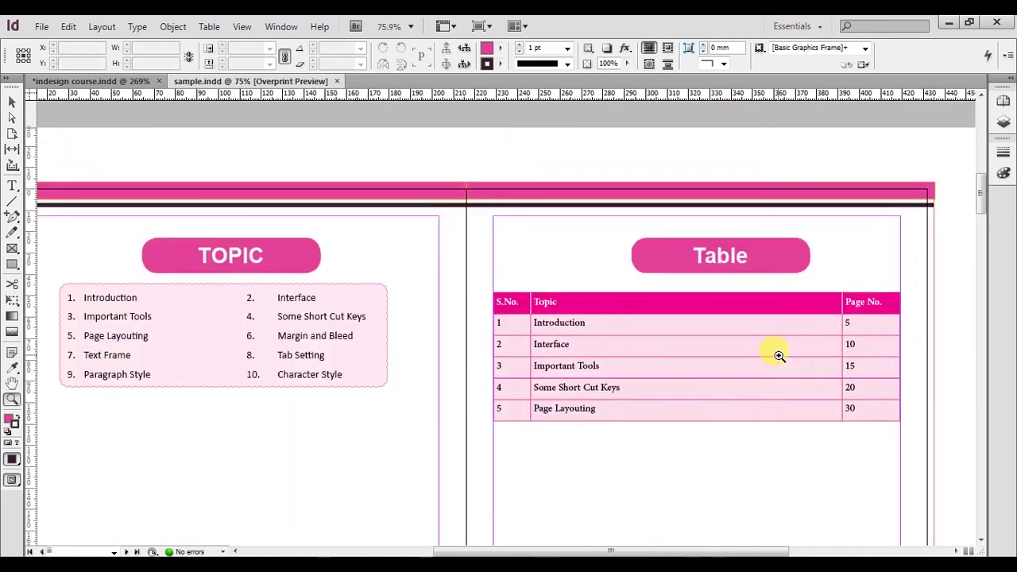